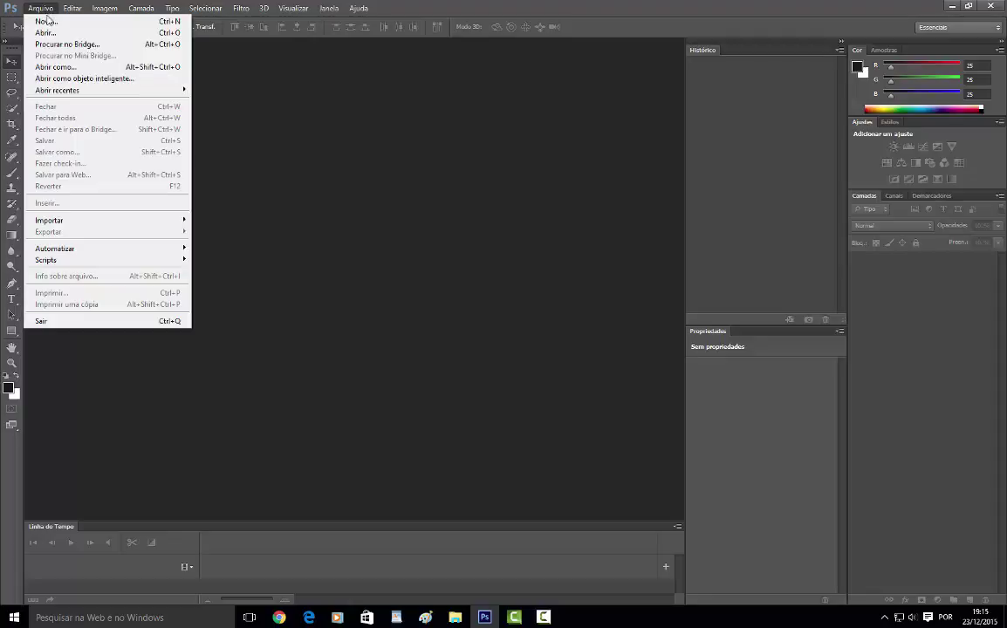
# - Create a white 1680 × 1050 pixel RGB document at 72 pixels/inch and open the fundo_madeira_resize_2 wood image
pyautogui.click(41, 21)
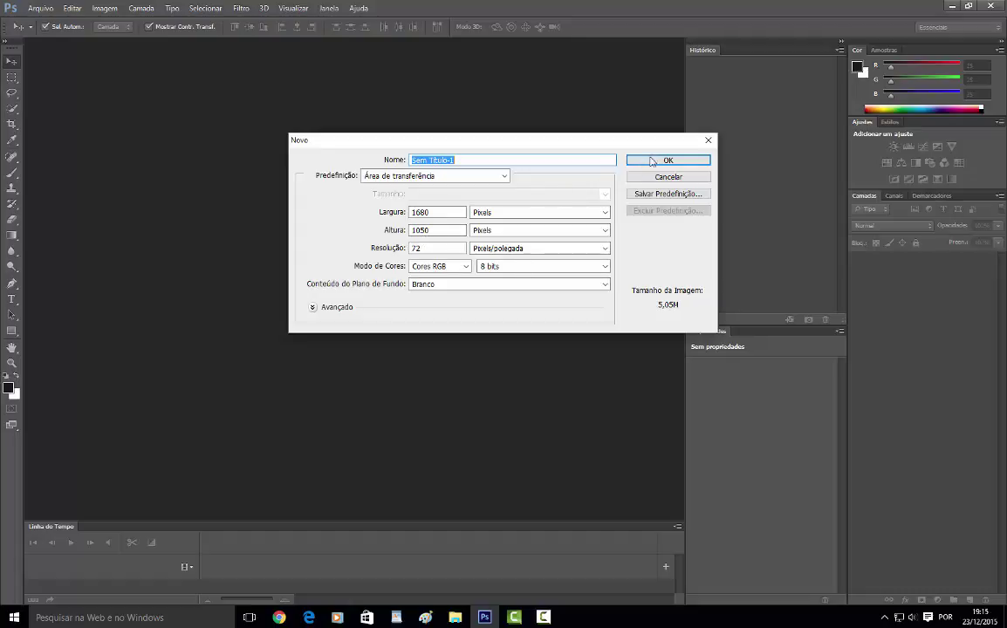
pyautogui.click(665, 162)
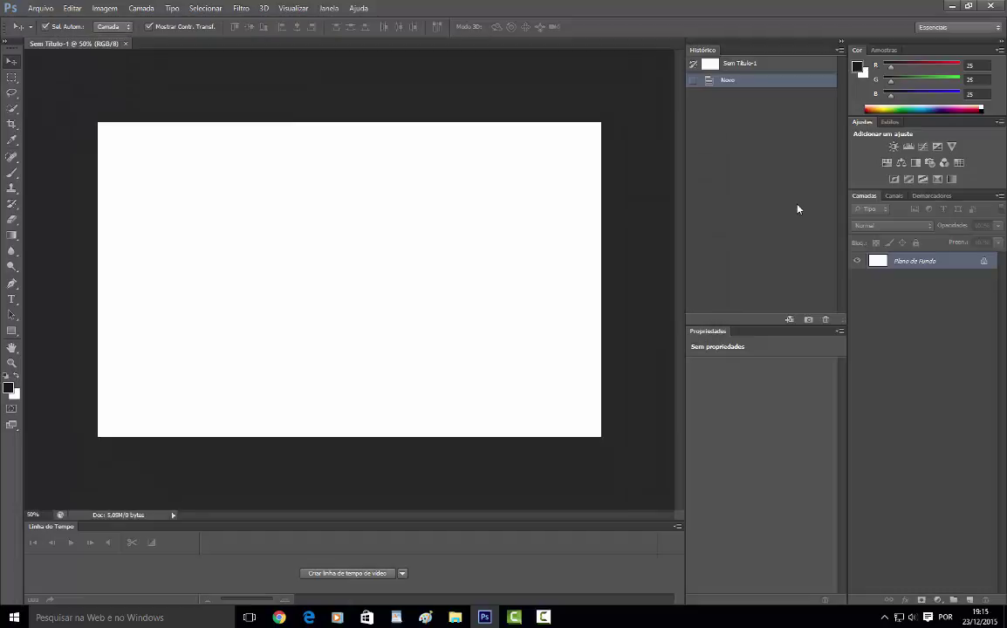
pyautogui.click(40, 8)
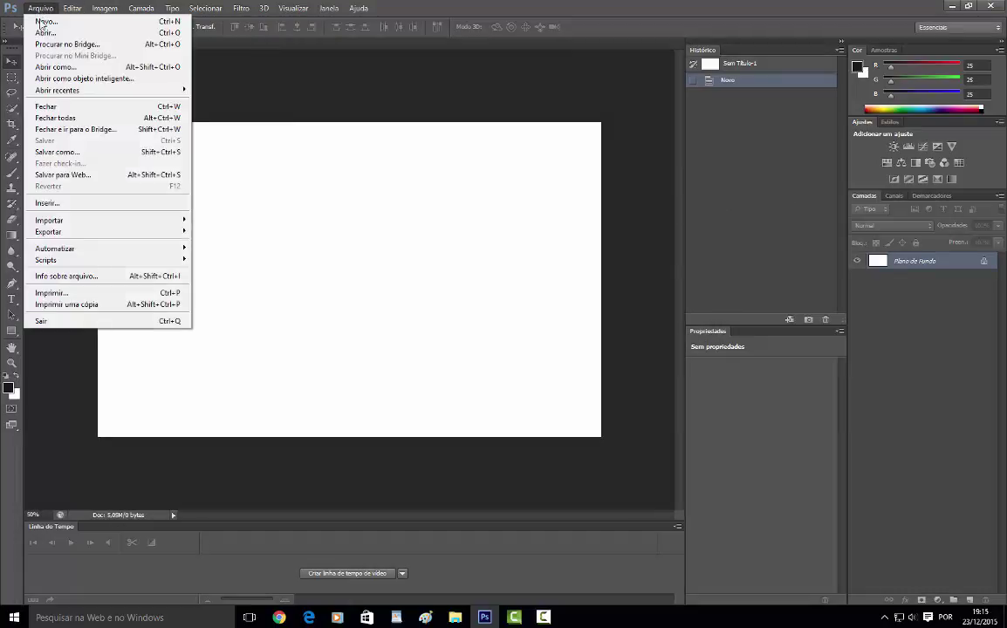
pyautogui.click(43, 35)
pyautogui.click(525, 174)
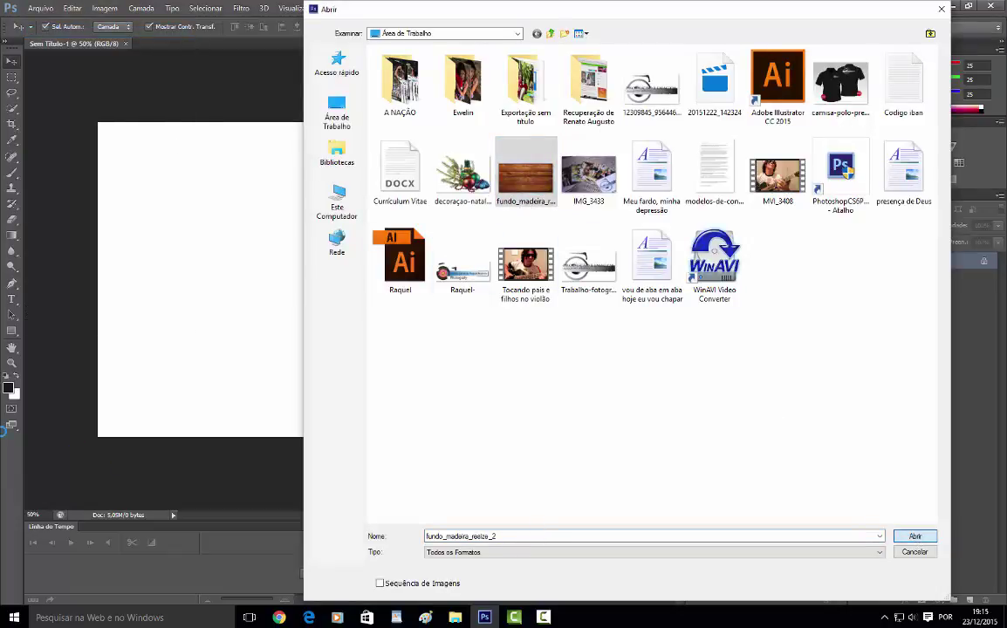
pyautogui.click(914, 537)
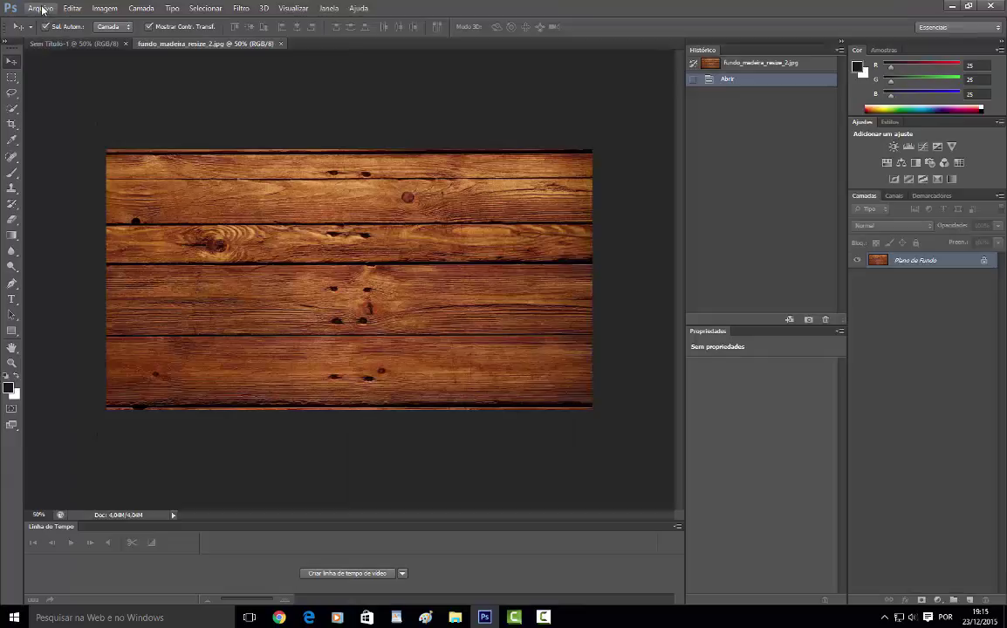
# - Open the decoraçao-natal-bolas-velas Christmas decoration image from the desktop
pyautogui.click(40, 8)
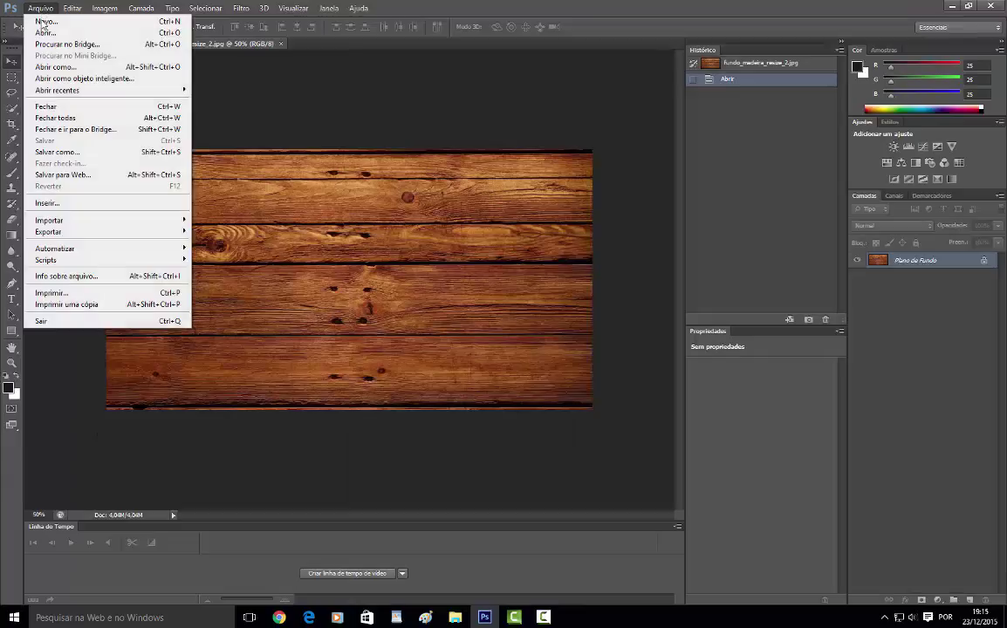
pyautogui.click(43, 33)
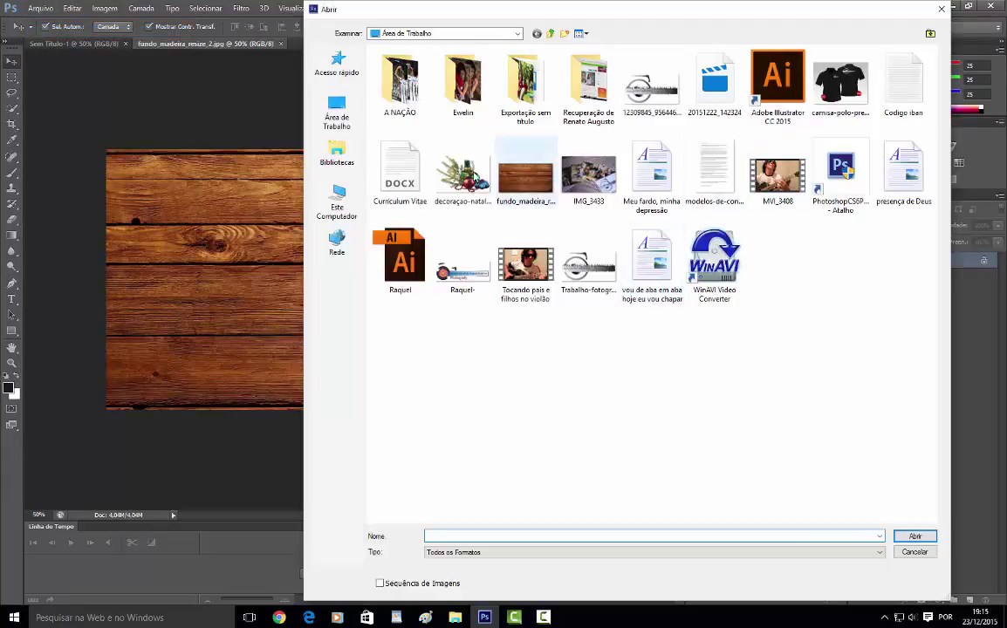
pyautogui.click(462, 174)
pyautogui.click(908, 537)
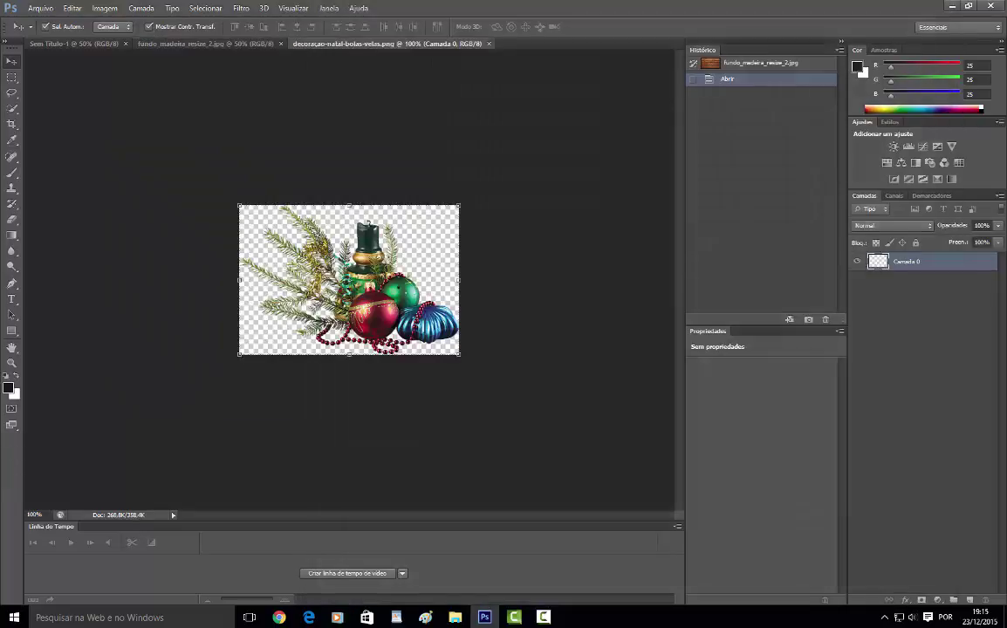
# - Check the file properties of the Trabalho-fotografia-logo image on the desktop and open it
pyautogui.click(39, 8)
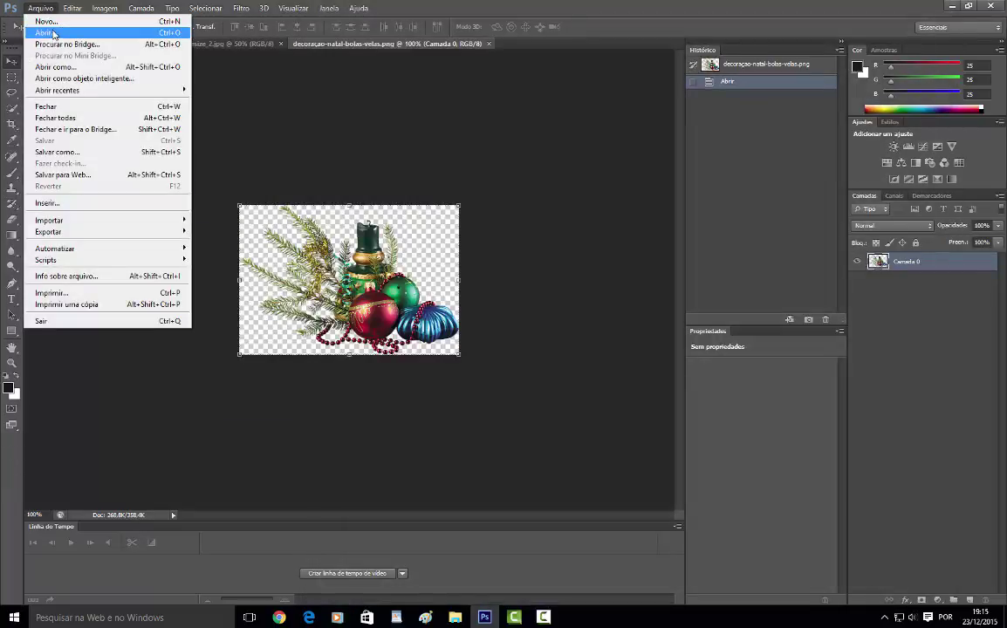
pyautogui.click(52, 33)
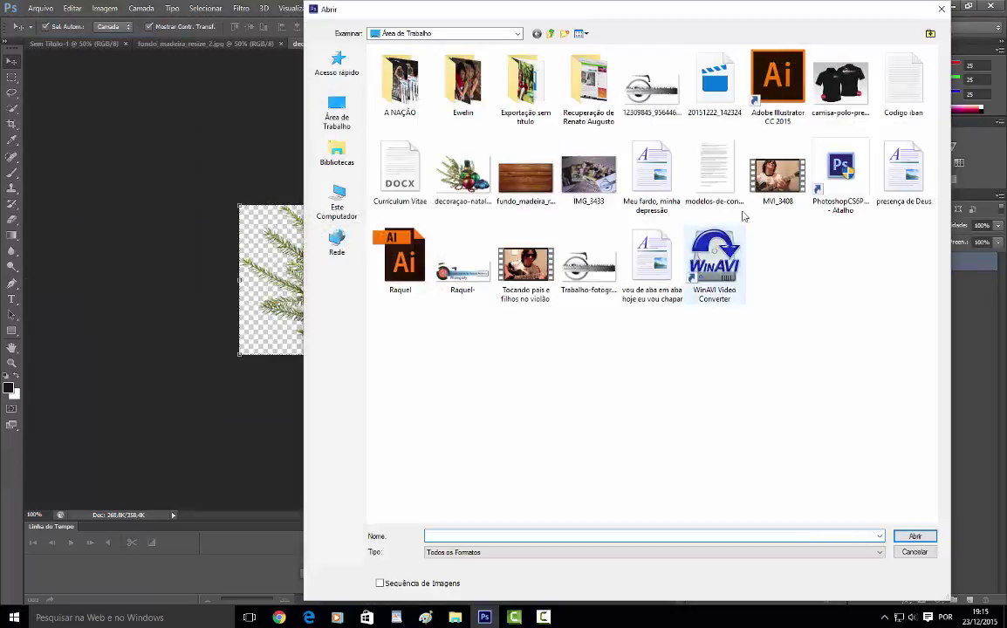
pyautogui.click(586, 276)
pyautogui.rightClick(586, 277)
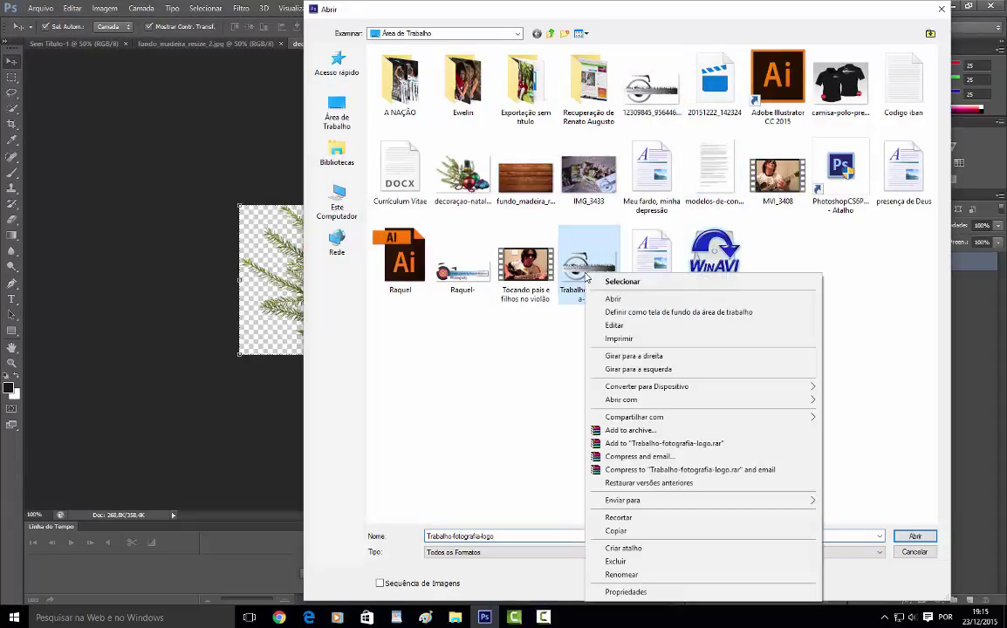
pyautogui.click(639, 592)
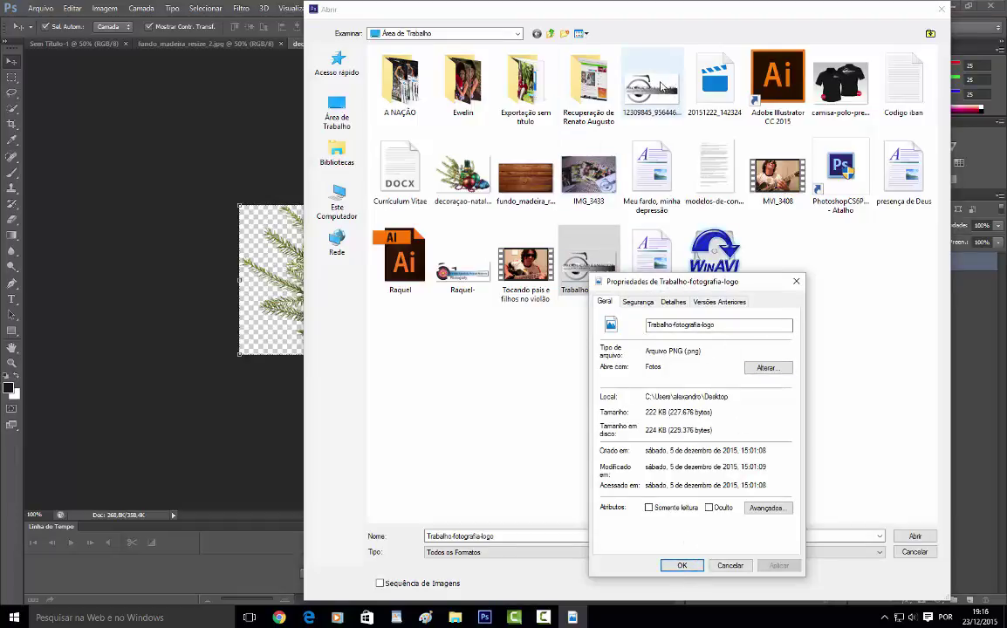
pyautogui.click(796, 281)
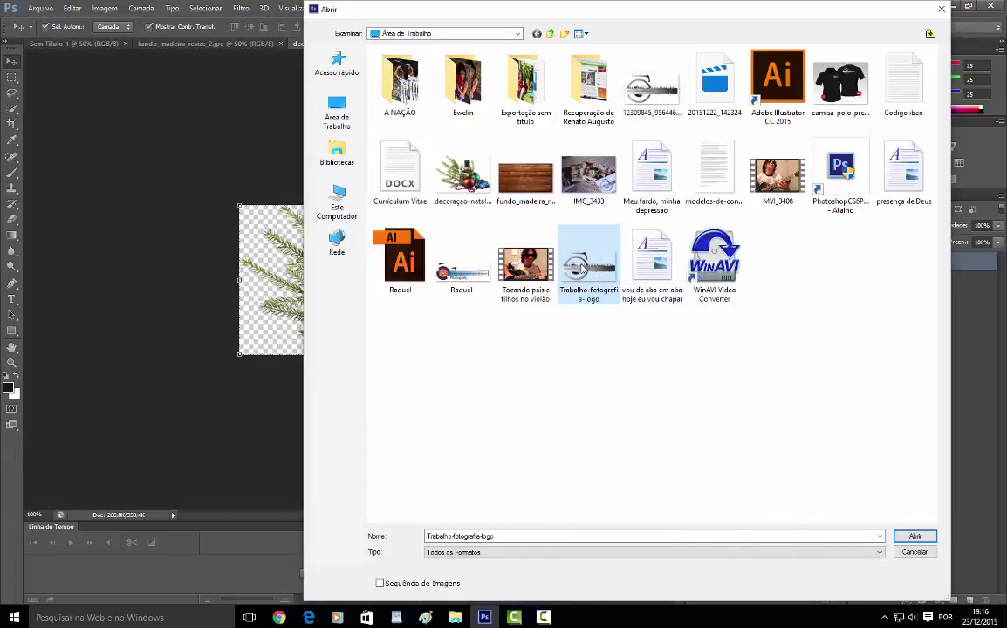
pyautogui.rightClick(582, 269)
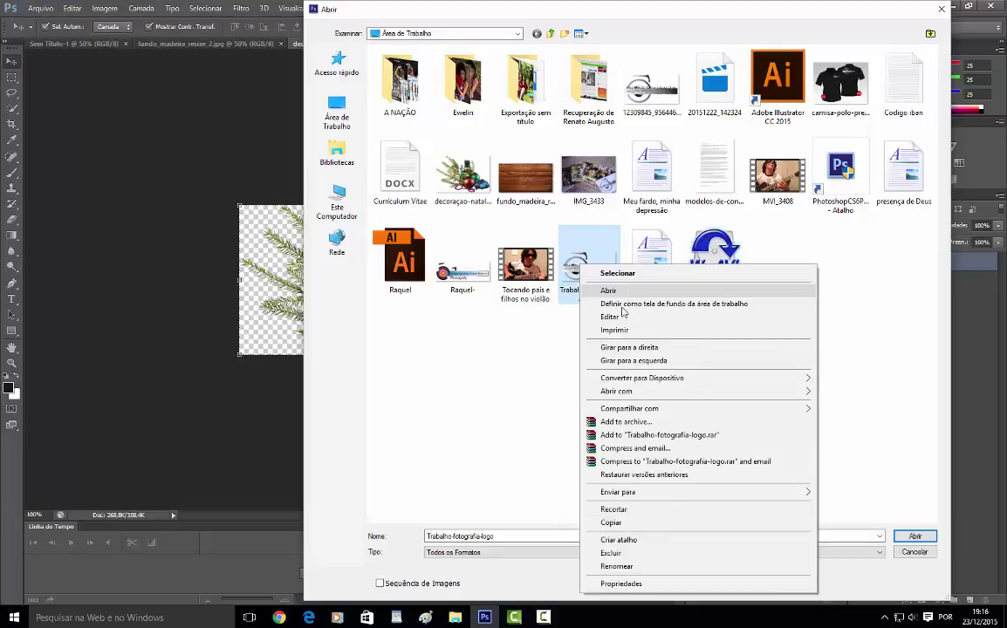
pyautogui.click(795, 236)
pyautogui.click(602, 294)
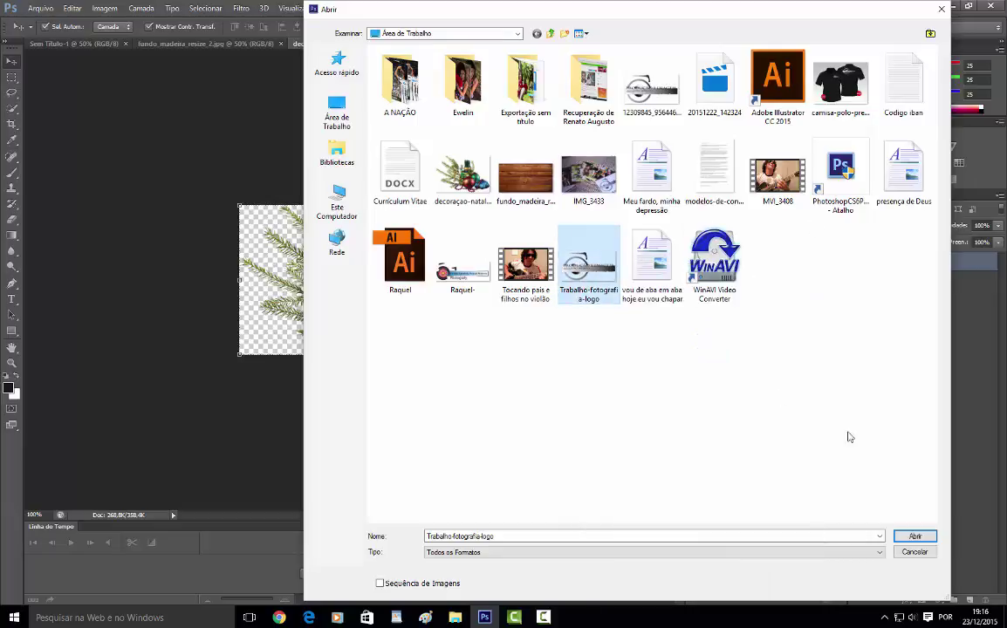
pyautogui.click(914, 536)
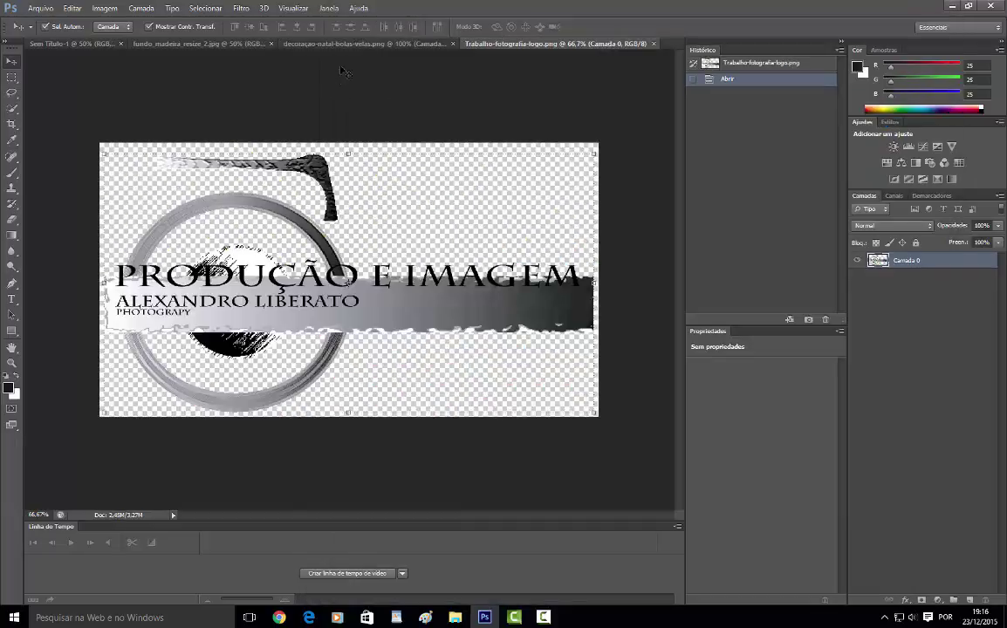
# - Select the whole wood image and move it into the blank Sem Título-1 document, aligned with the canvas's upper edge
pyautogui.click(174, 43)
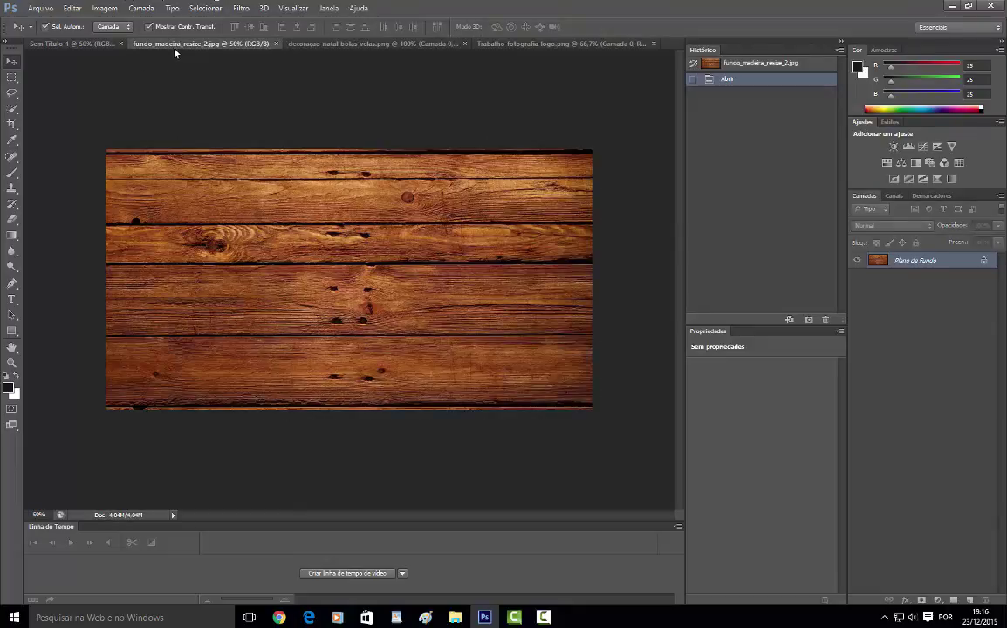
pyautogui.click(13, 78)
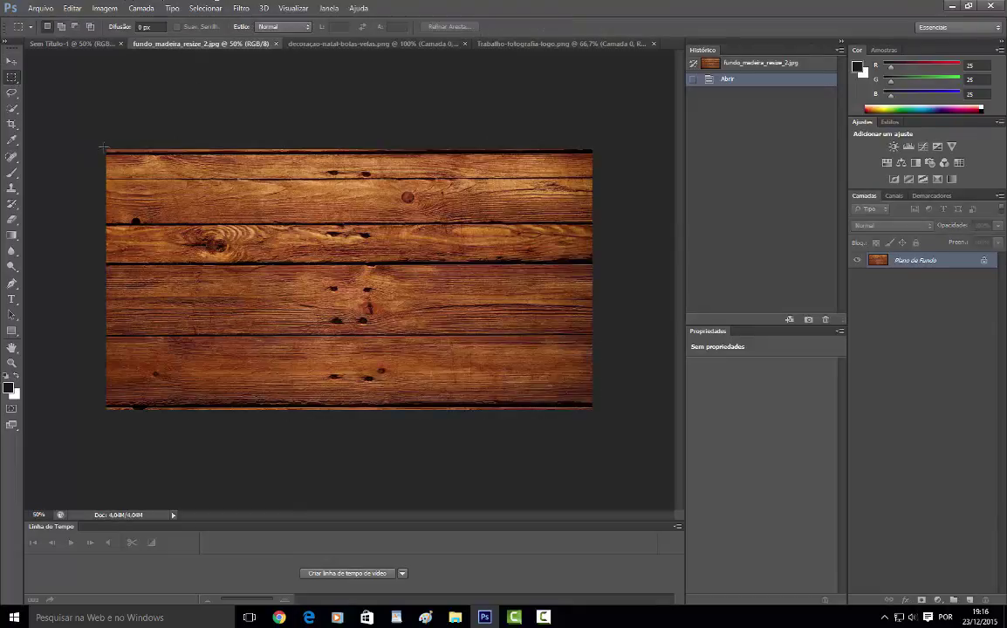
pyautogui.moveTo(98, 135); pyautogui.dragTo(672, 415)
pyautogui.click(12, 61)
pyautogui.moveTo(245, 186); pyautogui.dragTo(330, 250)
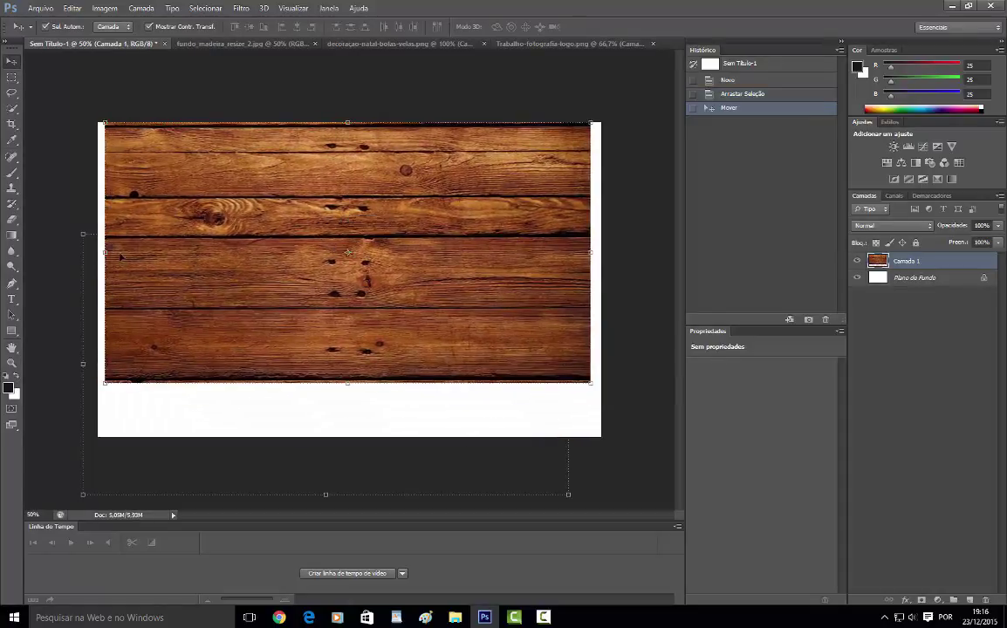
# - Stretch the wood layer beyond all canvas edges to about 123% width and 158% height and apply the transformation
pyautogui.moveTo(104, 252); pyautogui.dragTo(47, 252)
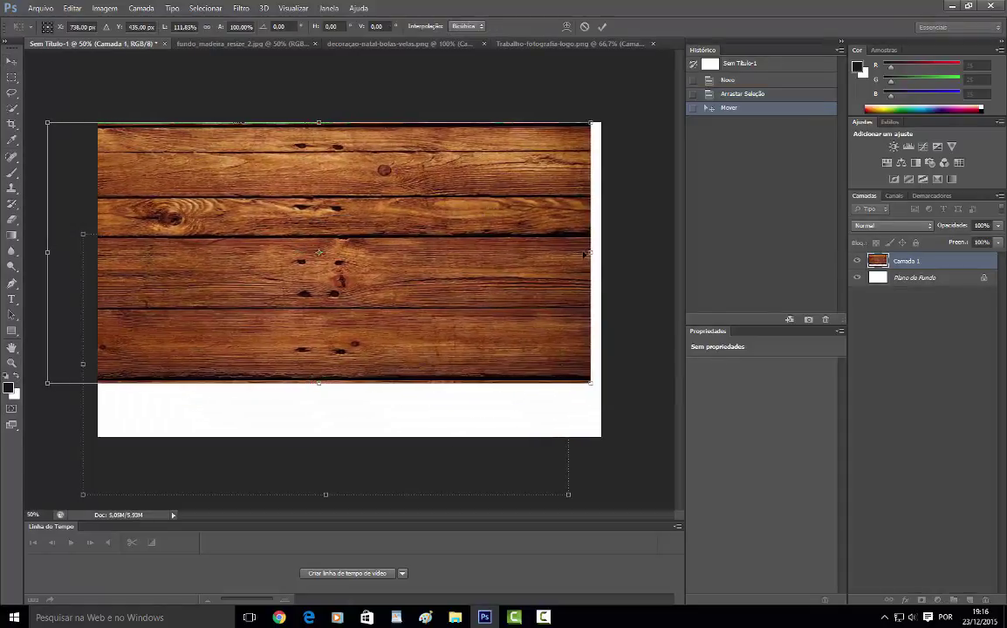
pyautogui.moveTo(623, 249); pyautogui.dragTo(646, 252)
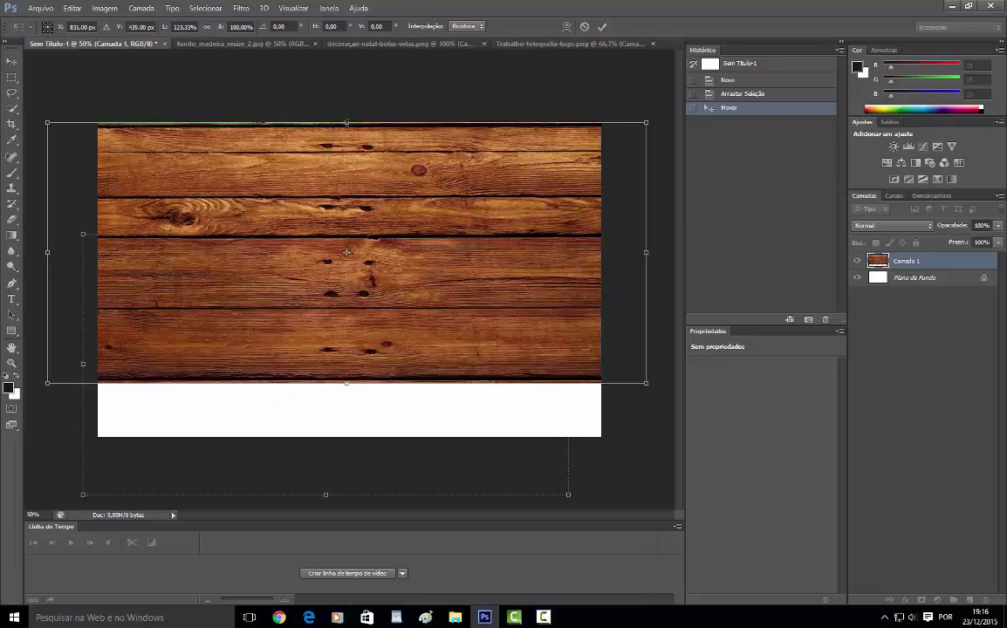
pyautogui.moveTo(347, 122); pyautogui.dragTo(346, 91)
pyautogui.moveTo(347, 385); pyautogui.dragTo(347, 502)
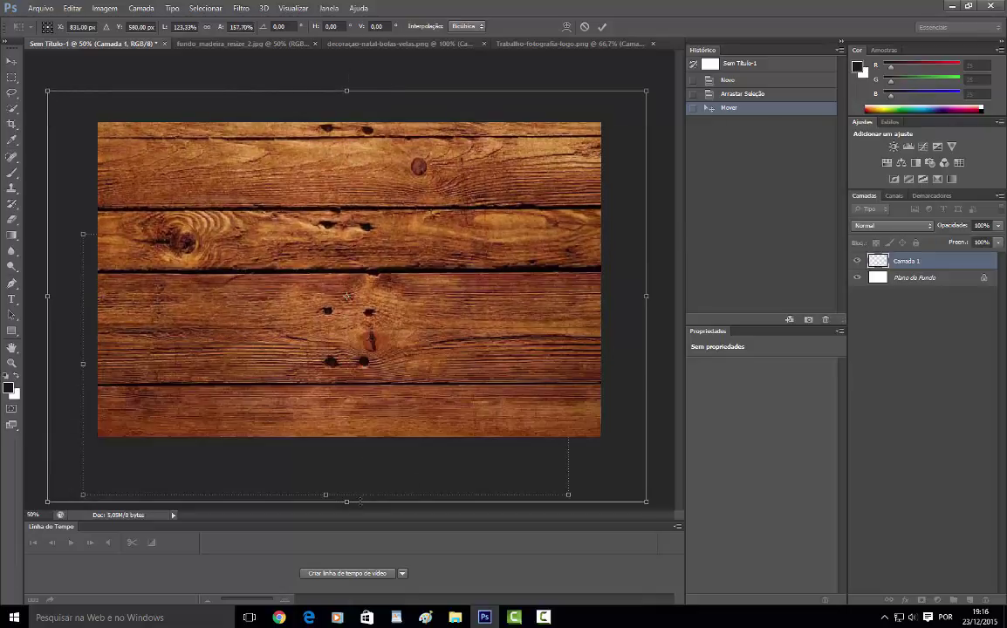
pyautogui.click(12, 361)
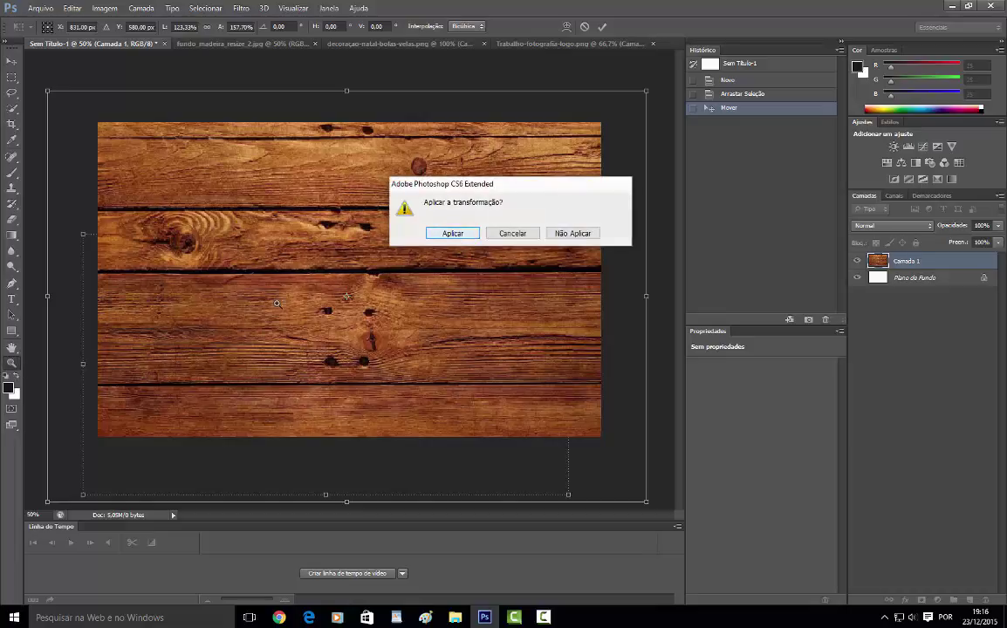
pyautogui.press('Return')
# - Enlarge the wood layer to about 103% width and 106% height, and skew its upper corners leftward by about 32°
pyautogui.keyDown('alt'); pyautogui.click(247, 273); pyautogui.keyUp('alt')
pyautogui.keyDown('alt'); pyautogui.click(329, 298); pyautogui.keyUp('alt')
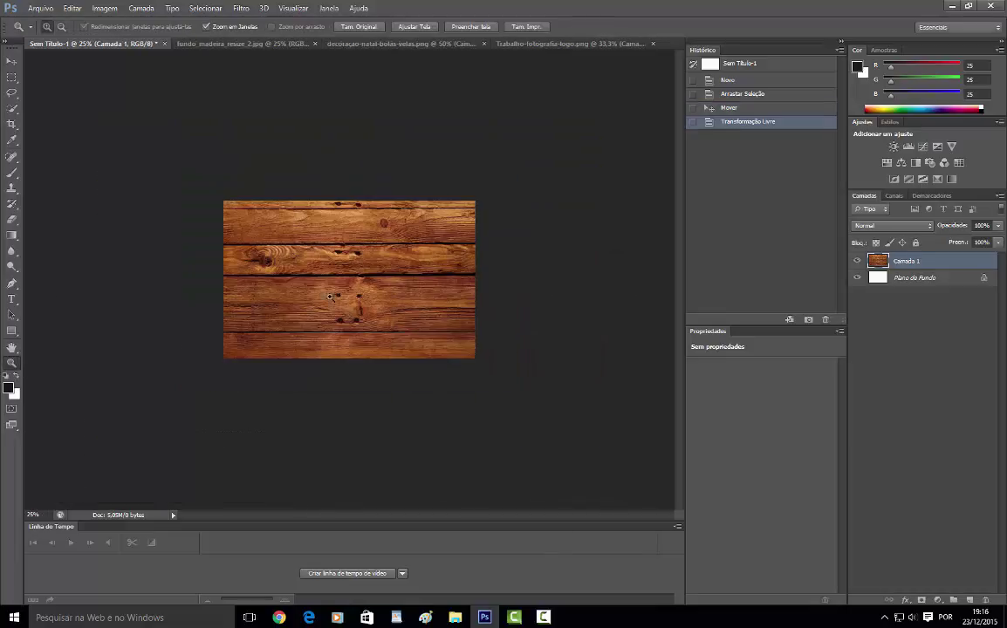
pyautogui.click(11, 61)
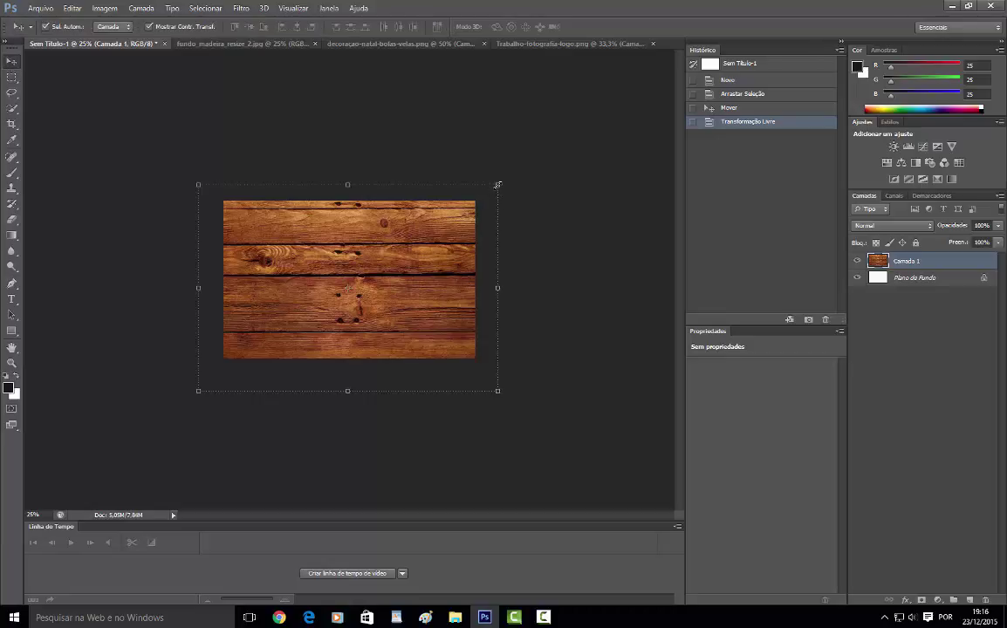
pyautogui.moveTo(497, 185); pyautogui.dragTo(506, 171)
pyautogui.rightClick(385, 236)
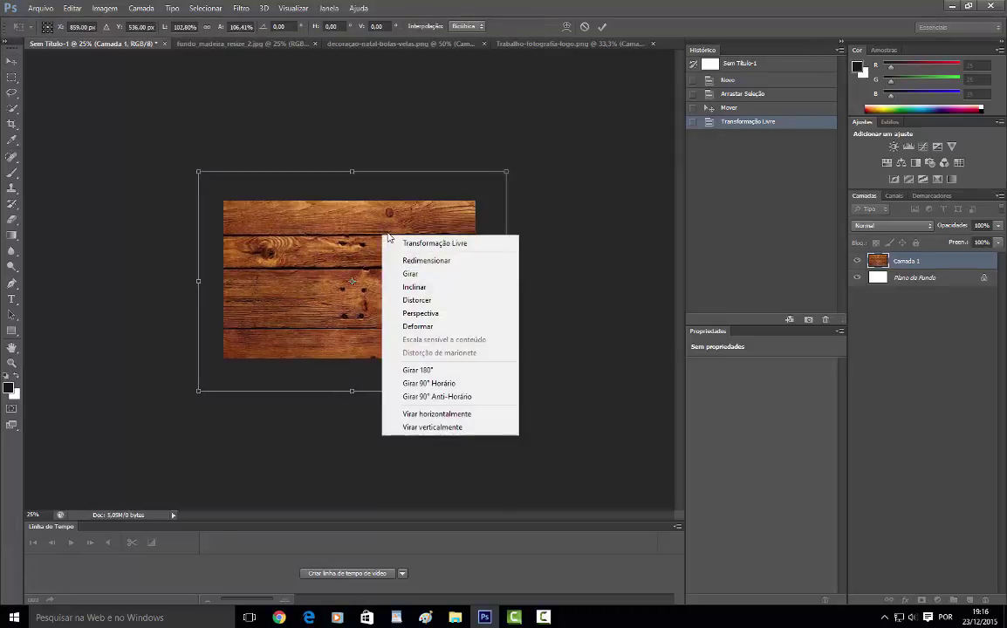
pyautogui.click(436, 287)
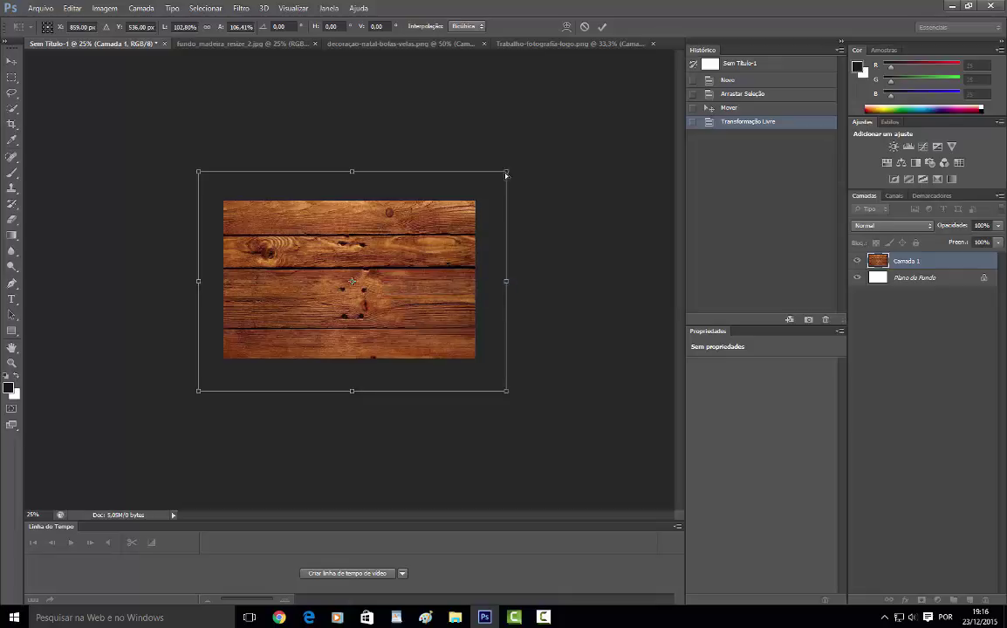
pyautogui.moveTo(506, 176); pyautogui.dragTo(351, 168)
pyautogui.moveTo(202, 172); pyautogui.dragTo(110, 189)
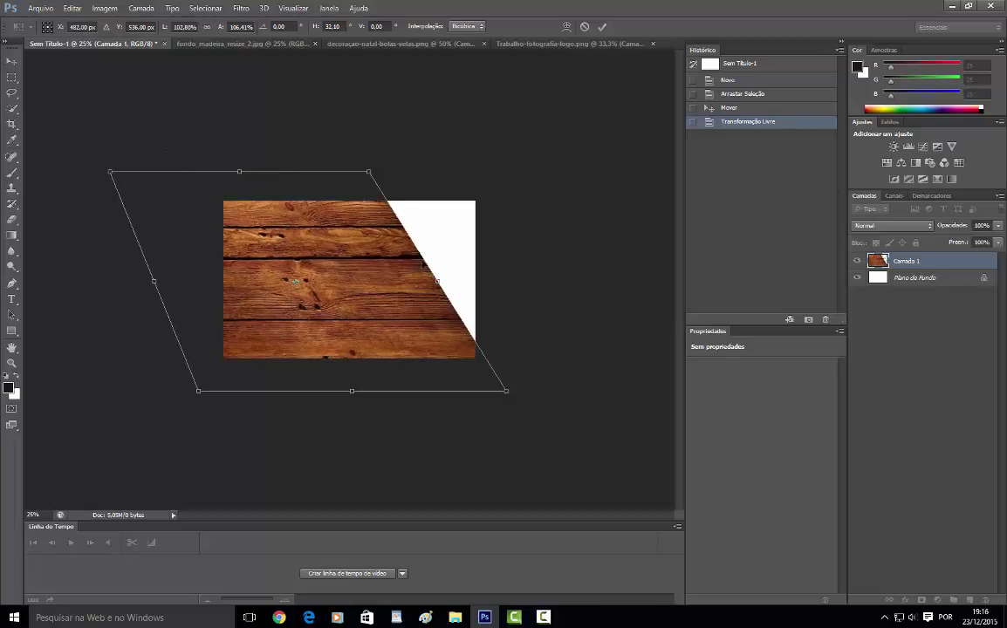
# - Raise the skewed wood layer's lower corners, slant it to about 40°, center it over the canvas and apply the transformation
pyautogui.moveTo(453, 283); pyautogui.dragTo(456, 277)
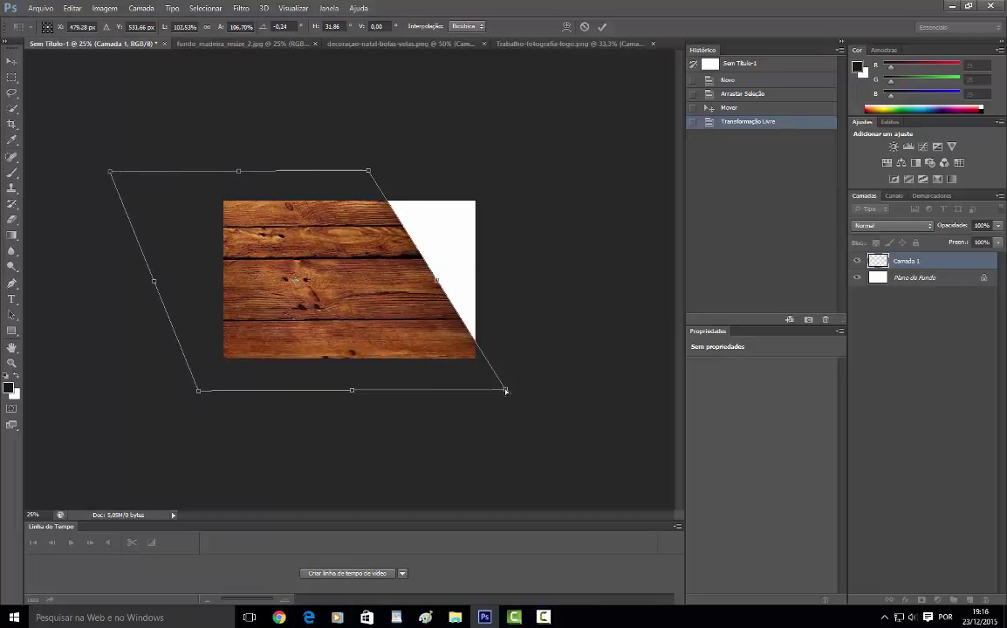
pyautogui.moveTo(509, 374); pyautogui.dragTo(500, 364)
pyautogui.moveTo(200, 395); pyautogui.dragTo(192, 373)
pyautogui.moveTo(315, 286); pyautogui.dragTo(363, 288)
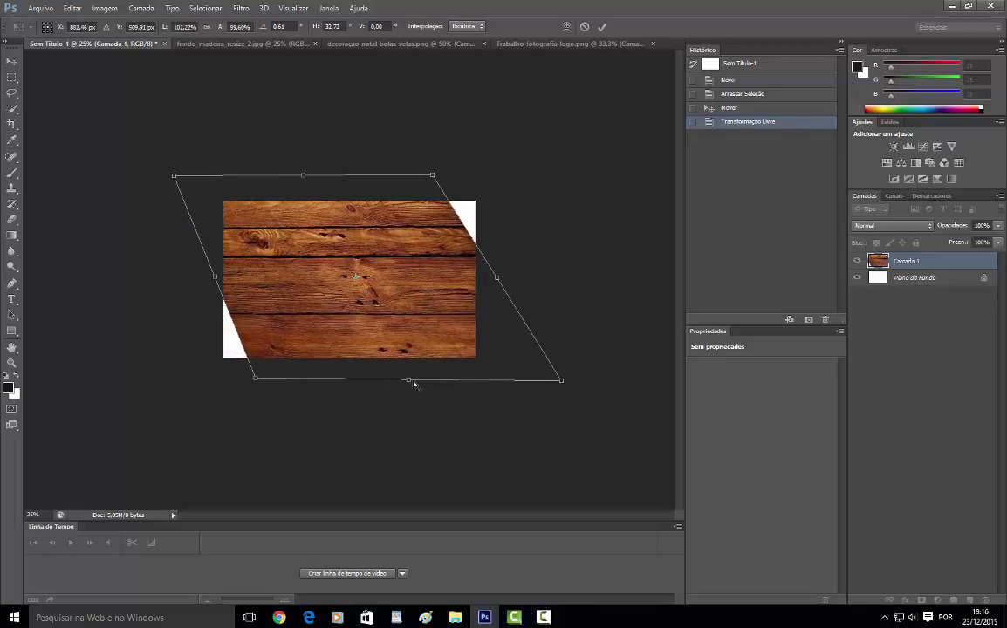
pyautogui.moveTo(414, 384); pyautogui.dragTo(453, 384)
pyautogui.moveTo(367, 243); pyautogui.dragTo(341, 244)
pyautogui.click(11, 62)
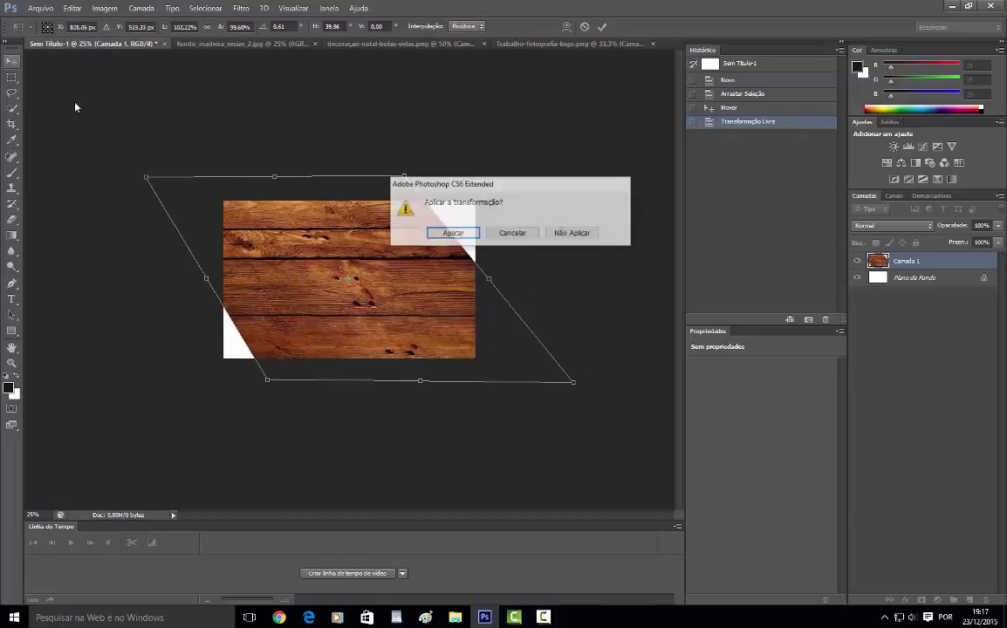
pyautogui.click(453, 234)
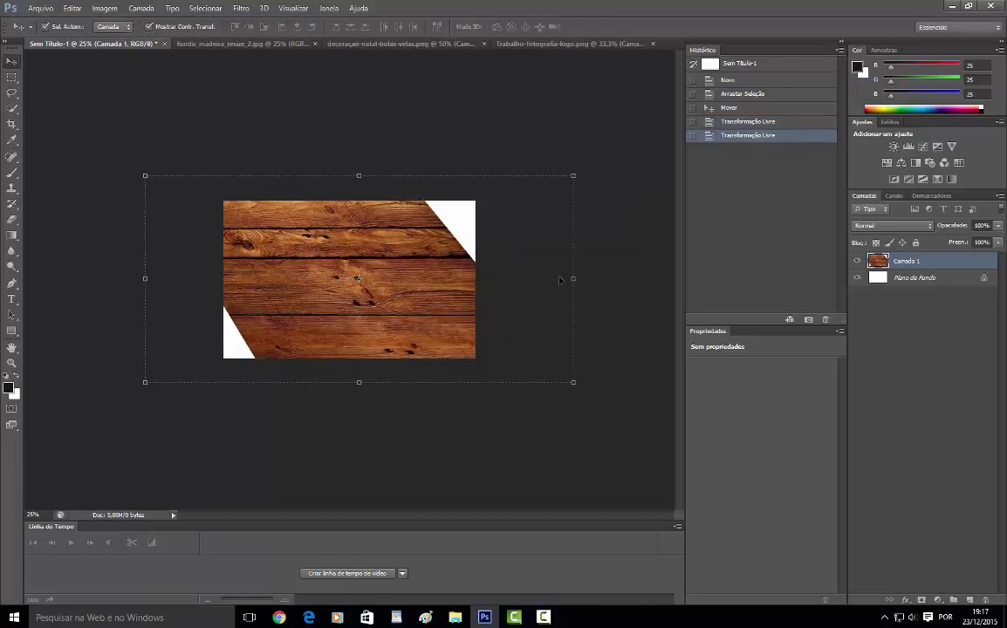
# - Stretch the wood layer to about 164% width and 115% height, apply the transformation and shift the layer down so it still covers the canvas
pyautogui.moveTo(572, 279); pyautogui.dragTo(673, 278)
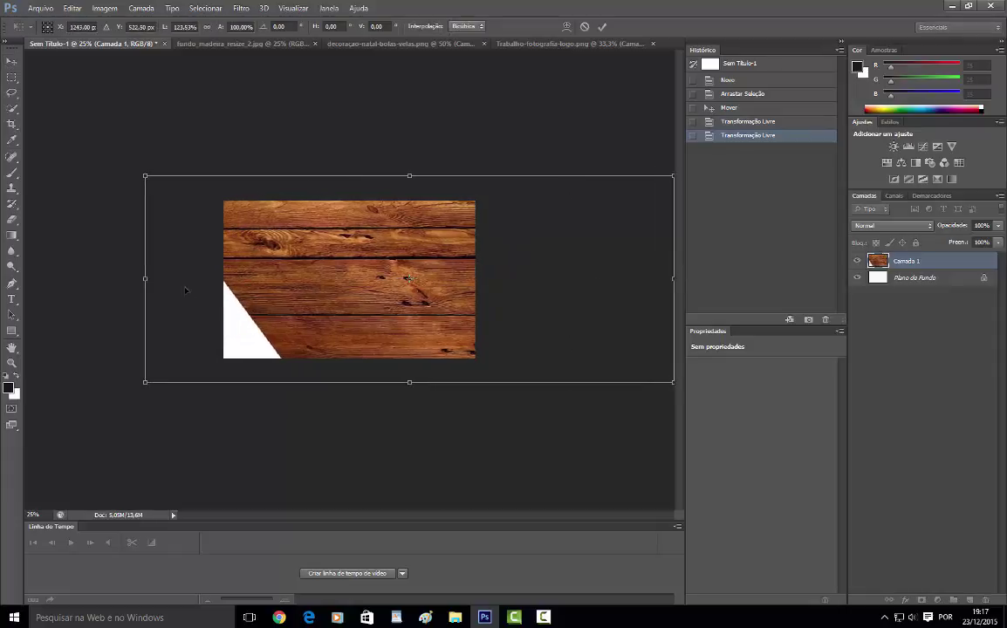
pyautogui.moveTo(145, 278); pyautogui.dragTo(24, 279)
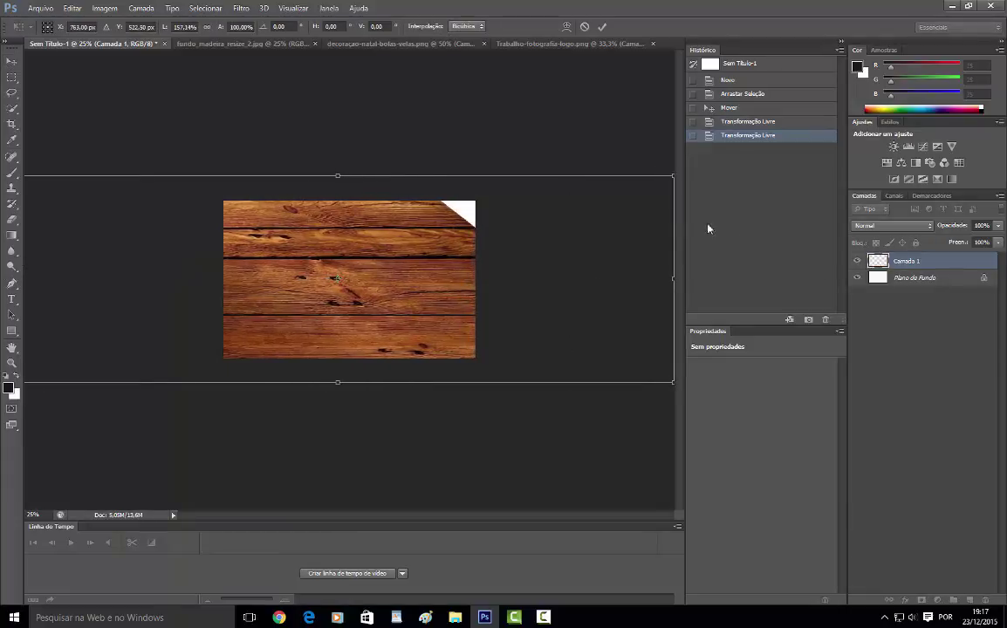
pyautogui.moveTo(670, 178); pyautogui.dragTo(696, 145)
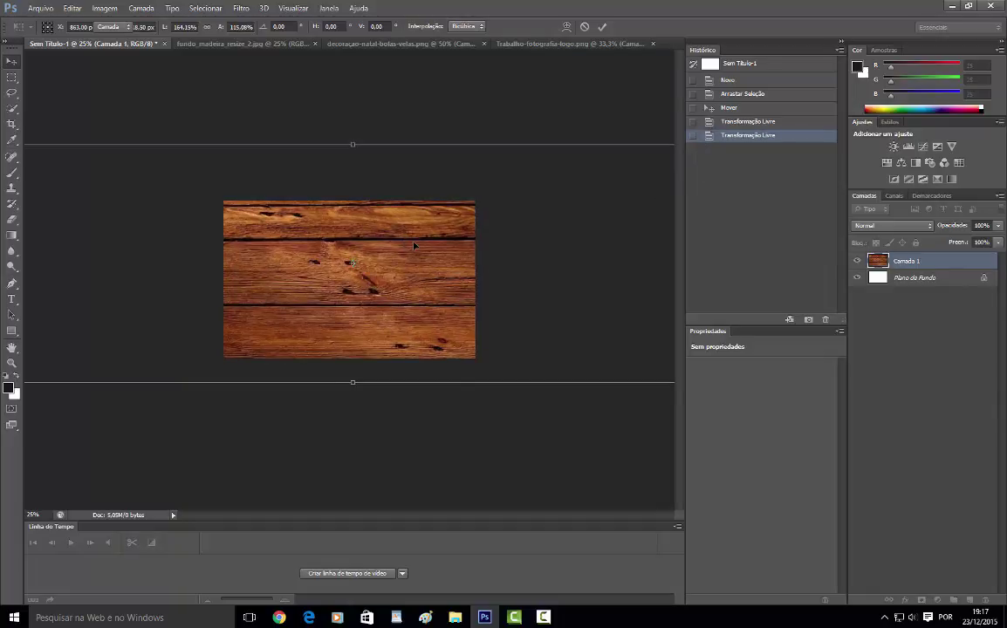
pyautogui.press('Return')
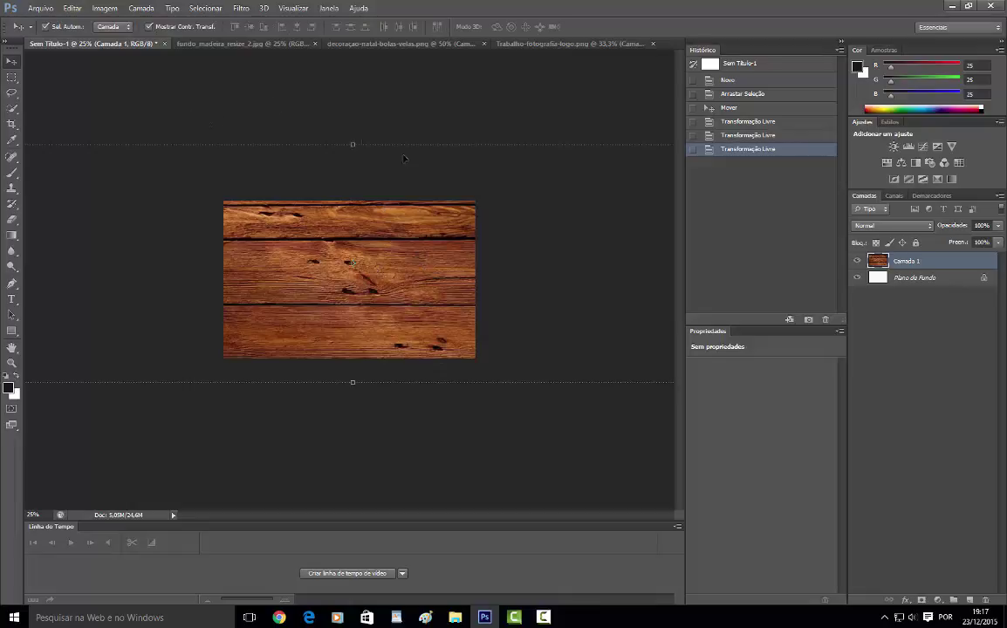
pyautogui.moveTo(396, 245); pyautogui.dragTo(421, 267)
pyautogui.moveTo(432, 229); pyautogui.dragTo(439, 252)
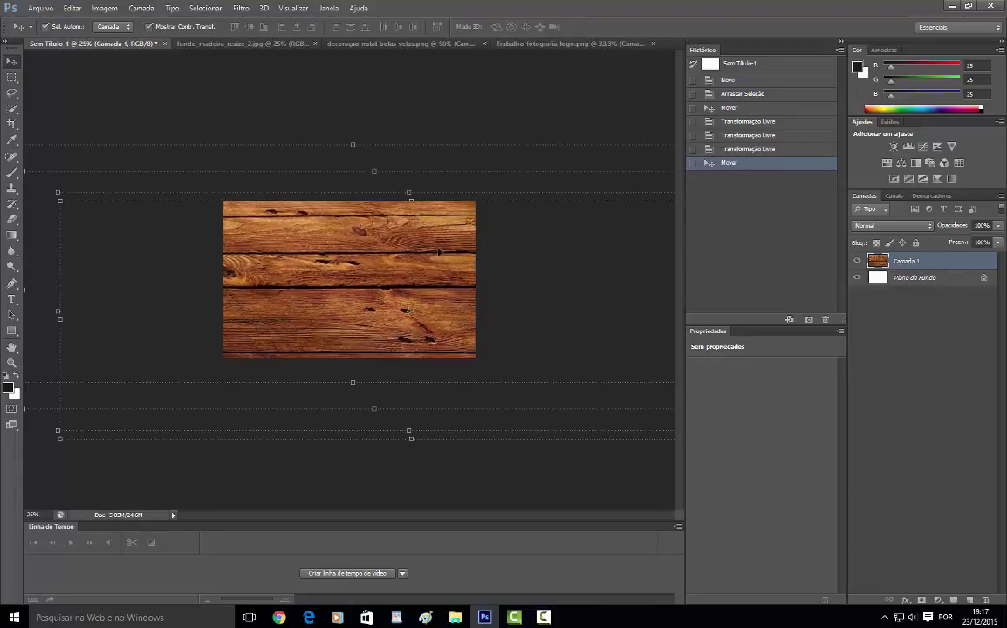
pyautogui.click(262, 41)
pyautogui.click(348, 40)
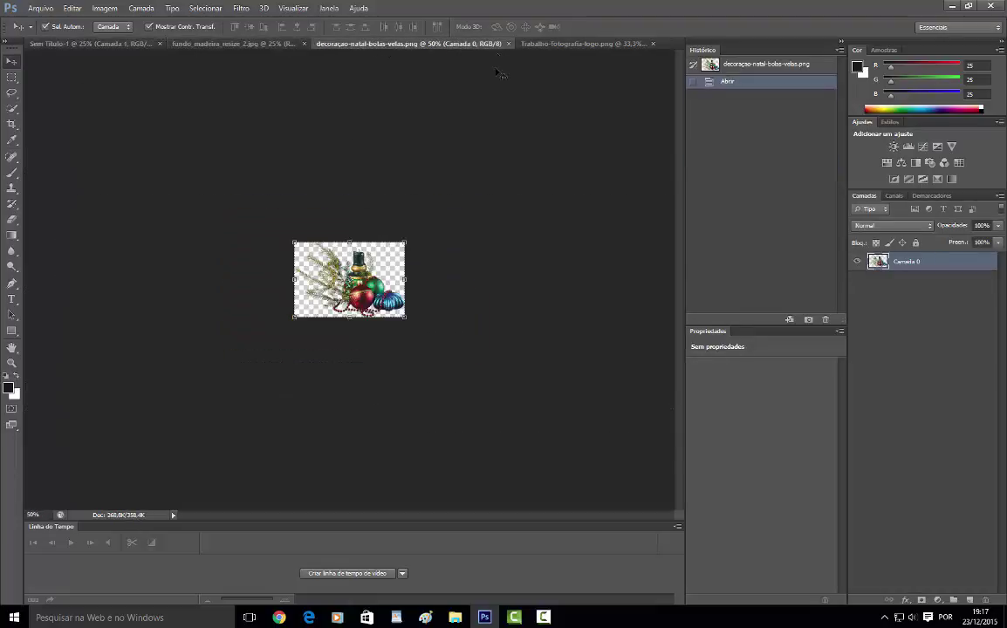
pyautogui.moveTo(321, 252); pyautogui.dragTo(121, 48)
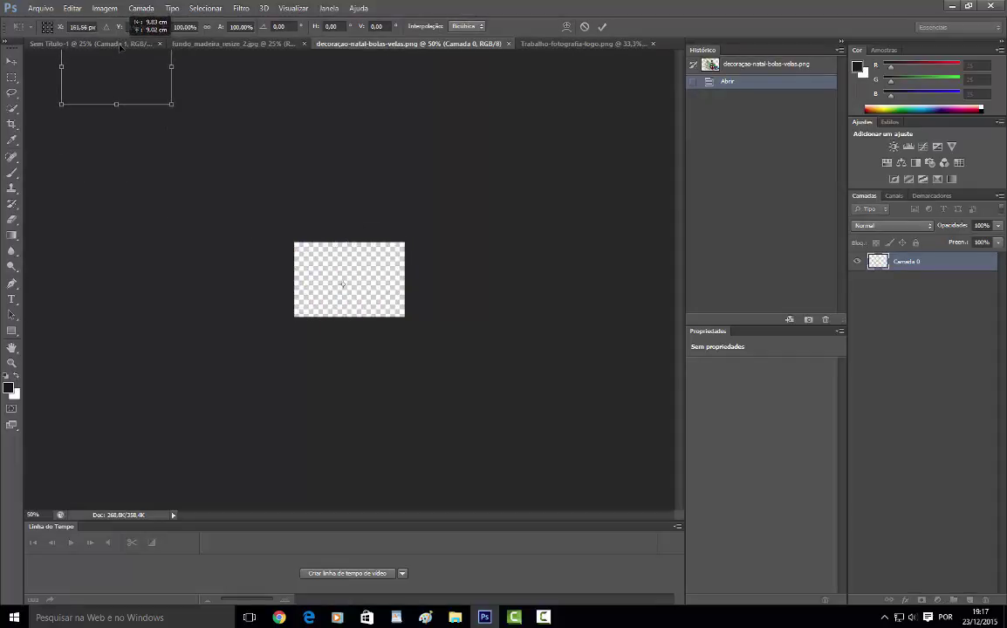
pyautogui.moveTo(160, 139); pyautogui.dragTo(127, 48)
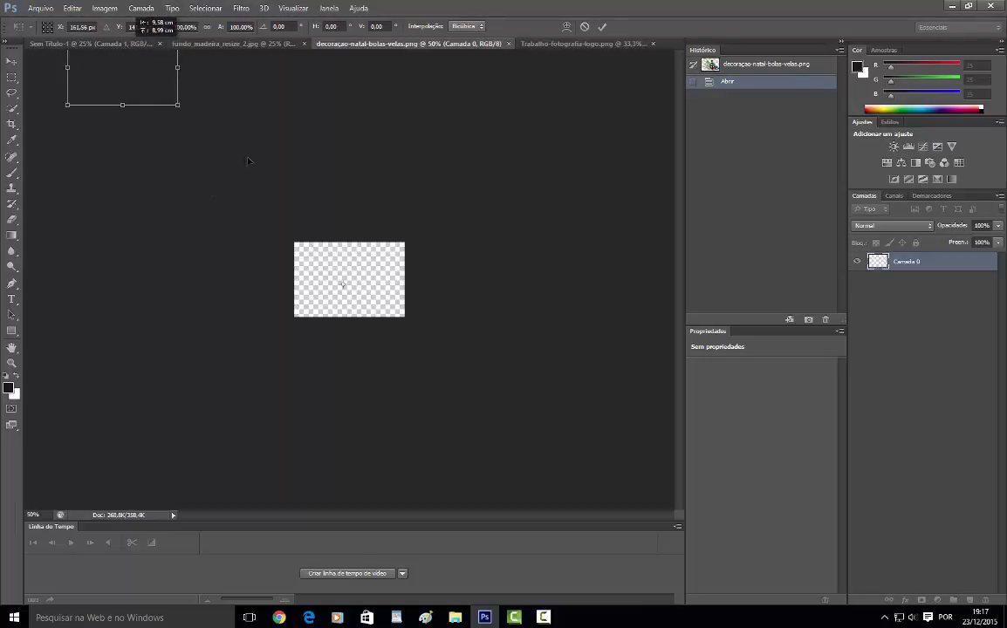
pyautogui.moveTo(247, 161); pyautogui.dragTo(333, 269)
pyautogui.click(115, 47)
pyautogui.click(116, 46)
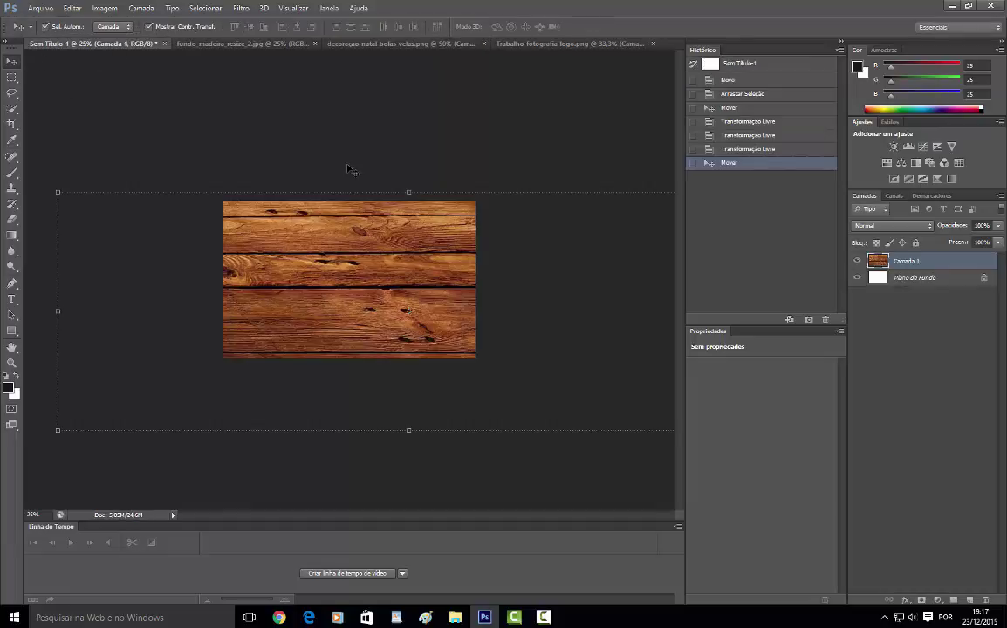
# - Move the Christmas decoration into the Sem Título-1 document, enlarge it over the canvas's right half and apply the transformation
pyautogui.click(340, 43)
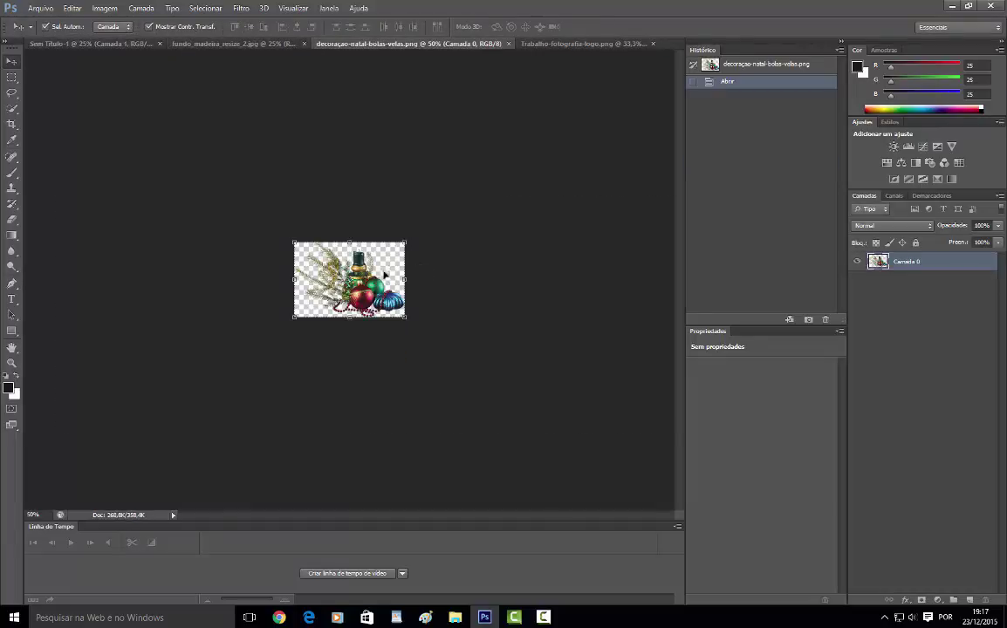
pyautogui.moveTo(331, 265); pyautogui.dragTo(288, 222)
pyautogui.moveTo(398, 274); pyautogui.dragTo(504, 158)
pyautogui.moveTo(438, 248); pyautogui.dragTo(424, 269)
pyautogui.press('Return')
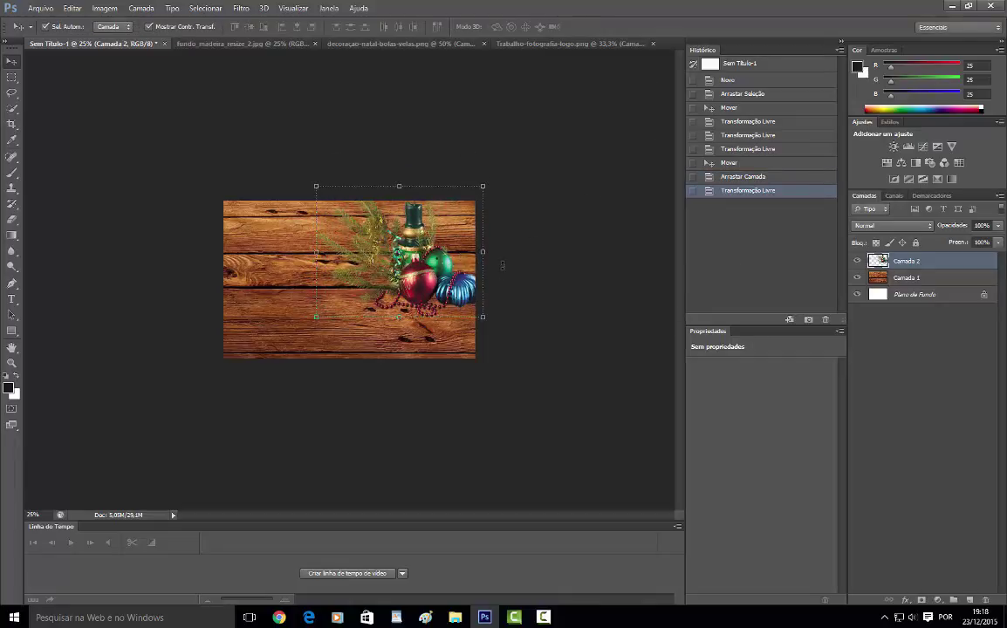
# - Nudge the decoration layer down and left until its bounds align with the canvas's upper-right corner
pyautogui.press('Down')
pyautogui.press('Down')
pyautogui.press('Down')
pyautogui.press('Down')
pyautogui.press('Down')
pyautogui.press('Down')
pyautogui.press('Down')
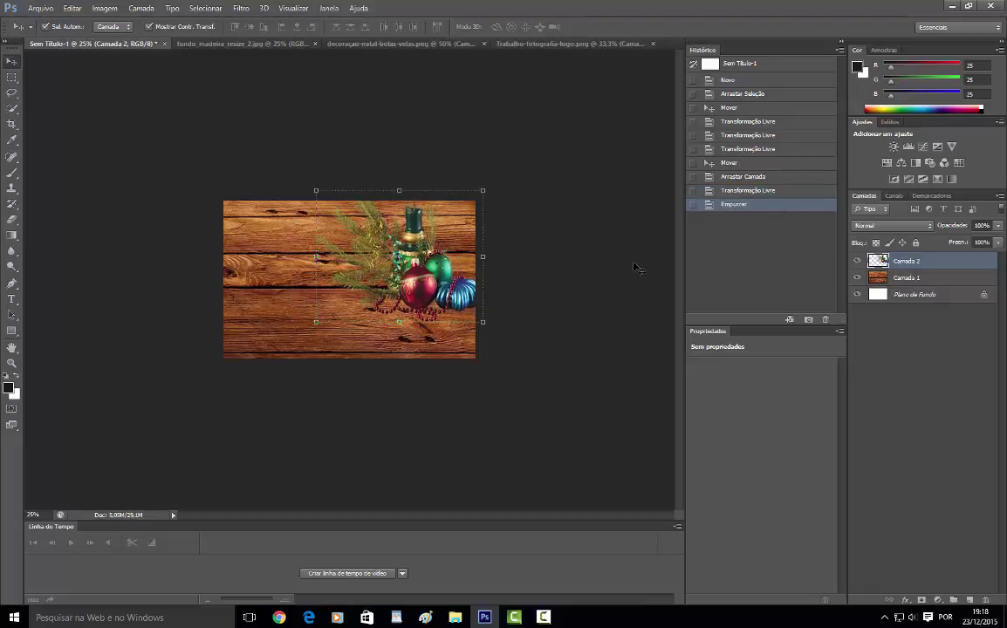
pyautogui.press('Down')
pyautogui.press('Down')
pyautogui.press('Down')
pyautogui.press('Down')
pyautogui.press('Down')
pyautogui.press('Down')
pyautogui.press('Down')
pyautogui.press('Down')
pyautogui.press('Left')
pyautogui.press('Left')
pyautogui.press('Left')
pyautogui.press('Left')
pyautogui.press('Left')
pyautogui.press('Left')
pyautogui.press('Left')
pyautogui.press('Left')
pyautogui.press('Left')
pyautogui.press('Left')
pyautogui.press('Left')
pyautogui.press('Left')
pyautogui.press('Left')
pyautogui.press('Left')
pyautogui.press('Left')
pyautogui.press('Left')
pyautogui.press('Left')
pyautogui.press('Left')
pyautogui.press('Left')
pyautogui.press('Left')
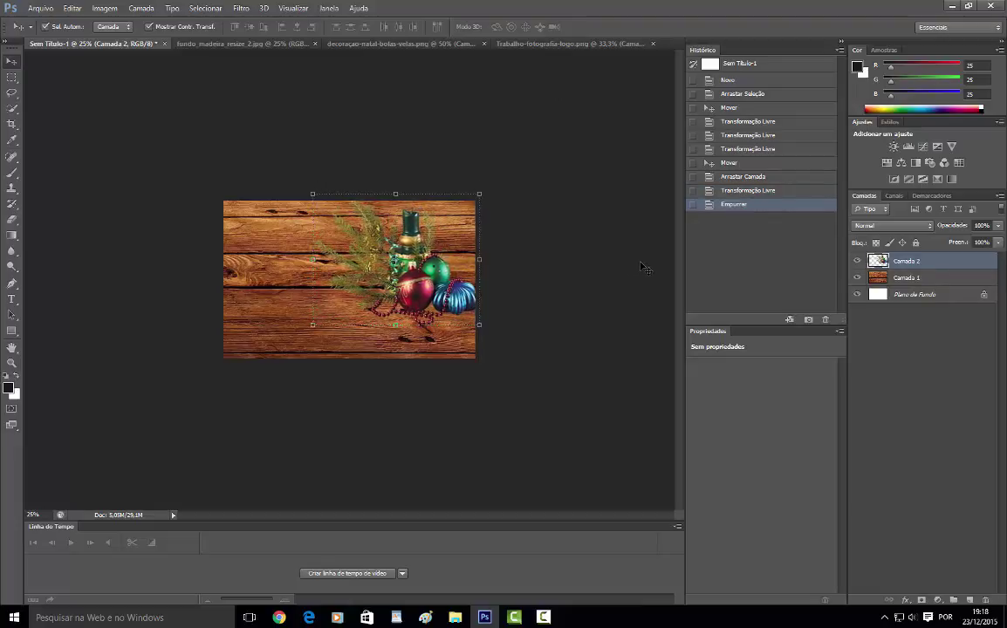
pyautogui.press('Down')
pyautogui.press('Down')
pyautogui.press('Down')
pyautogui.press('Down')
pyautogui.press('Down')
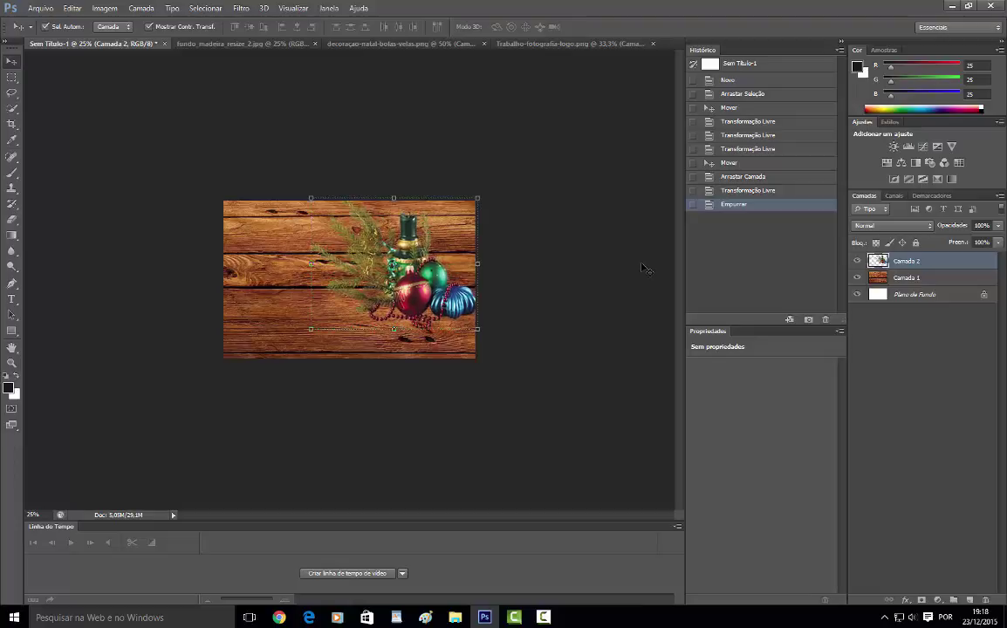
pyautogui.press('Down')
pyautogui.press('Down')
pyautogui.press('Down')
pyautogui.press('Left')
pyautogui.press('Left')
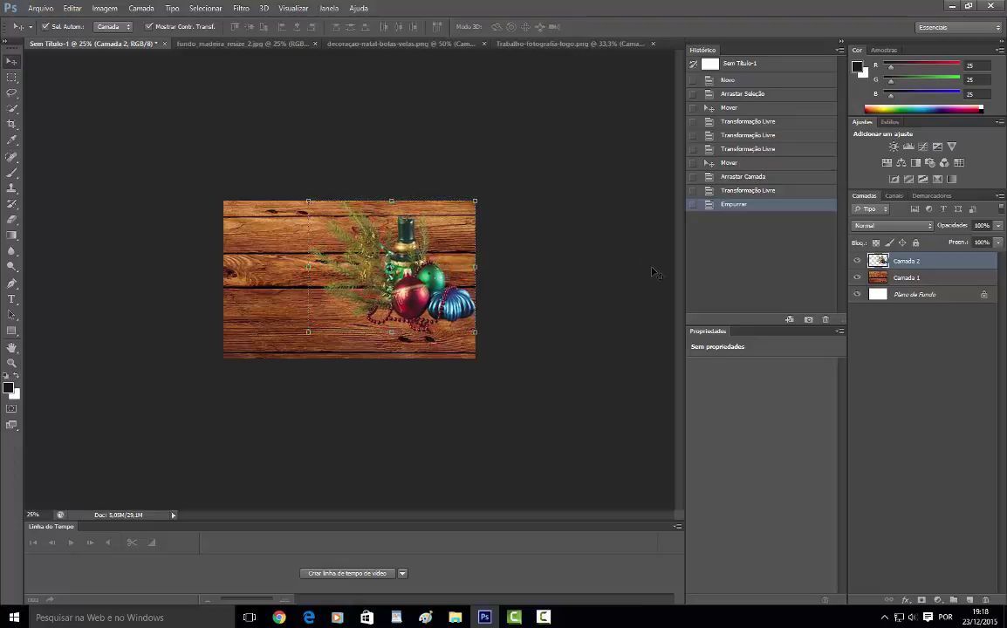
# - Select the whole Trabalho-fotografia-logo.png image and move it into the Sem Título-1 document
pyautogui.click(391, 48)
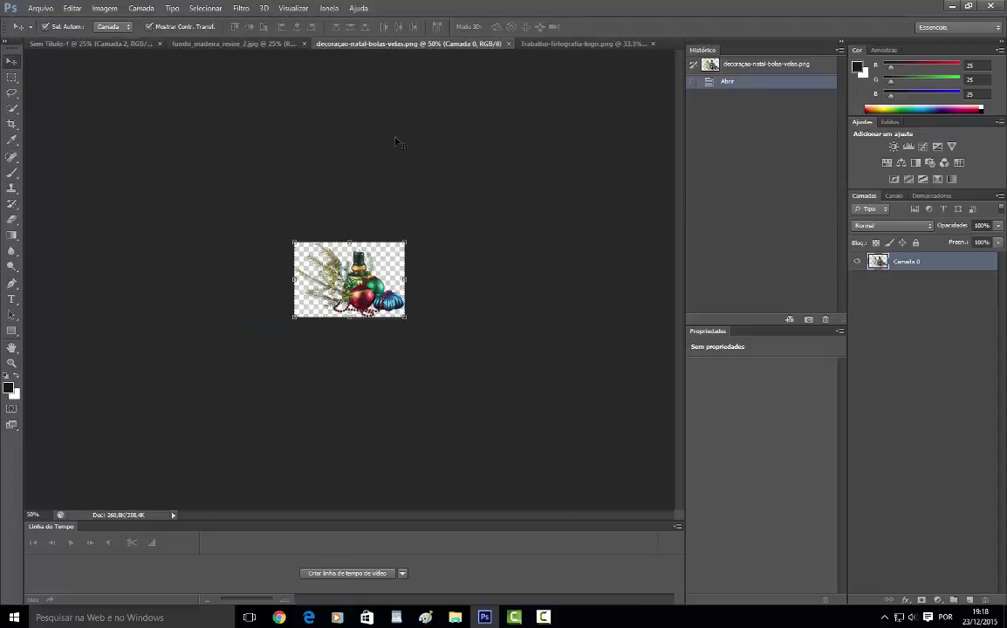
pyautogui.click(590, 44)
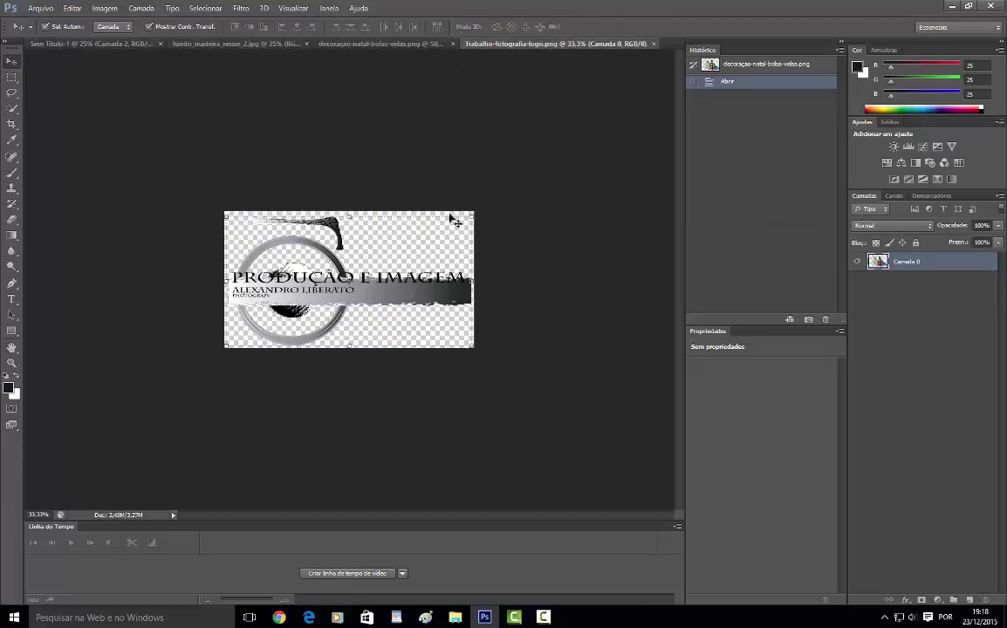
pyautogui.click(12, 77)
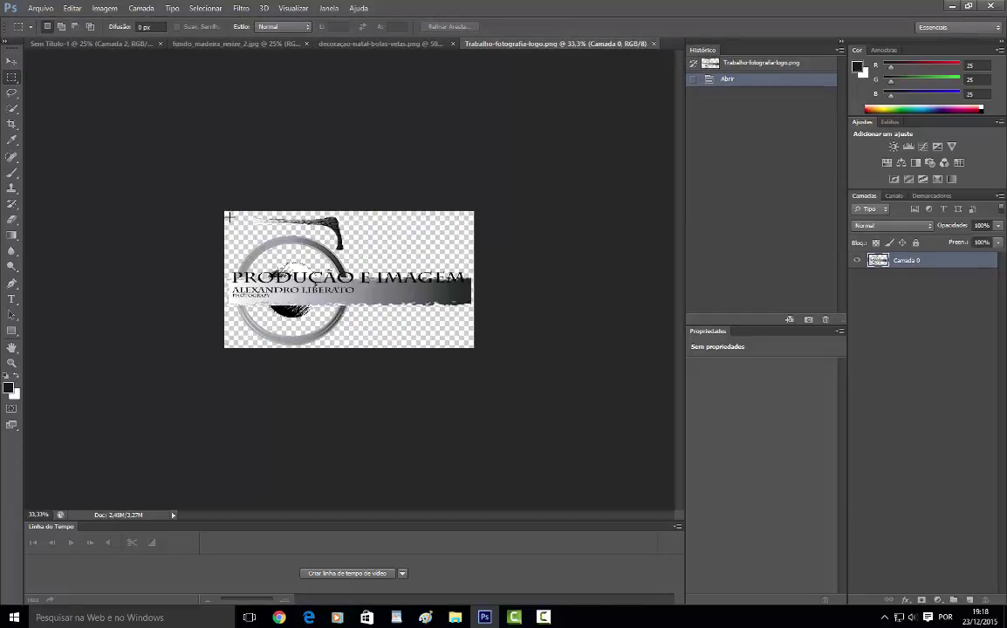
pyautogui.moveTo(228, 216); pyautogui.dragTo(637, 354)
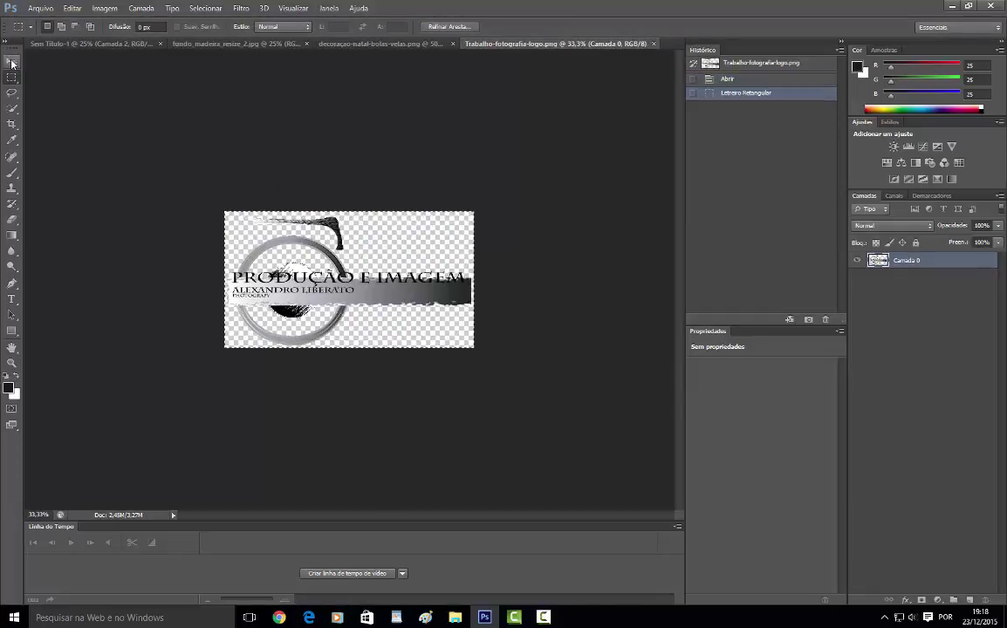
pyautogui.click(11, 62)
pyautogui.moveTo(356, 254); pyautogui.dragTo(190, 166)
# - Shift the wood layer slightly downward and move the logo layer fully onto the canvas, overlapping the decoration's left side
pyautogui.moveTo(274, 263); pyautogui.dragTo(260, 243)
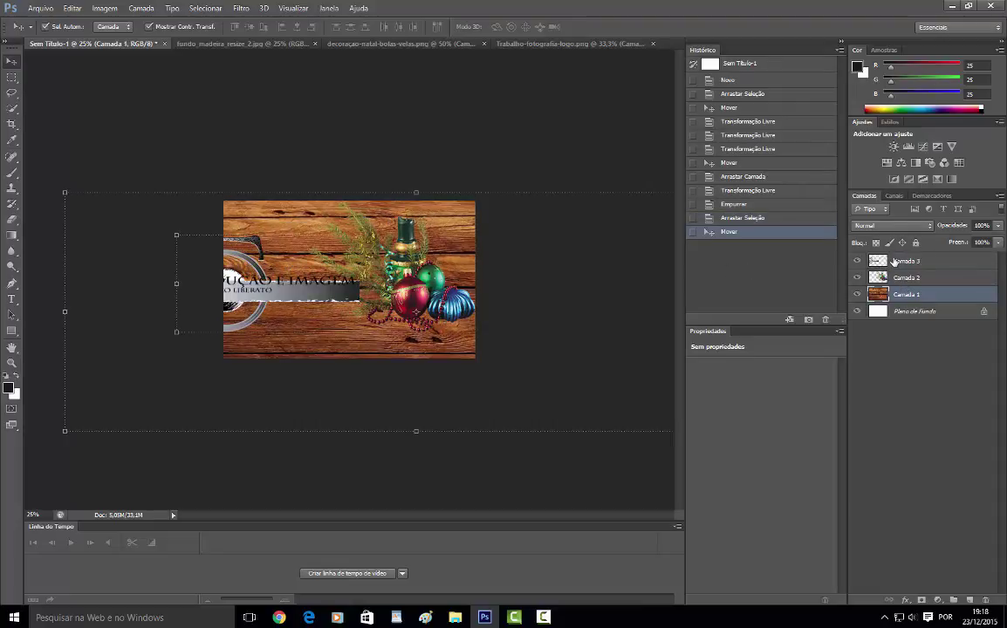
pyautogui.click(893, 261)
pyautogui.moveTo(243, 244)
pyautogui.mouseDown()
pyautogui.moveTo(235, 209)
pyautogui.moveTo(246, 222)
pyautogui.mouseUp()
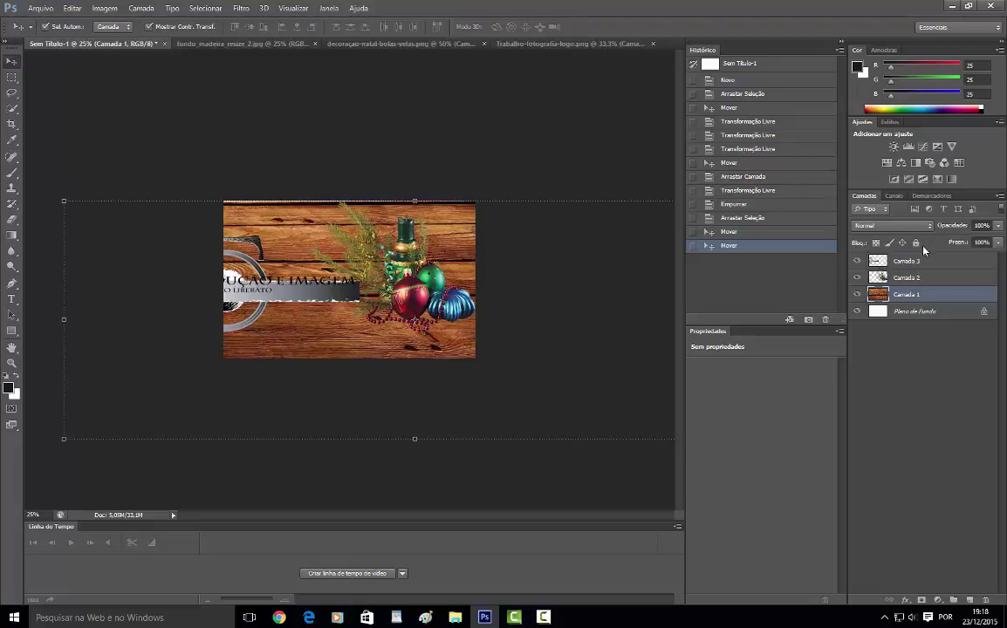
pyautogui.click(905, 264)
pyautogui.moveTo(295, 300); pyautogui.dragTo(349, 284)
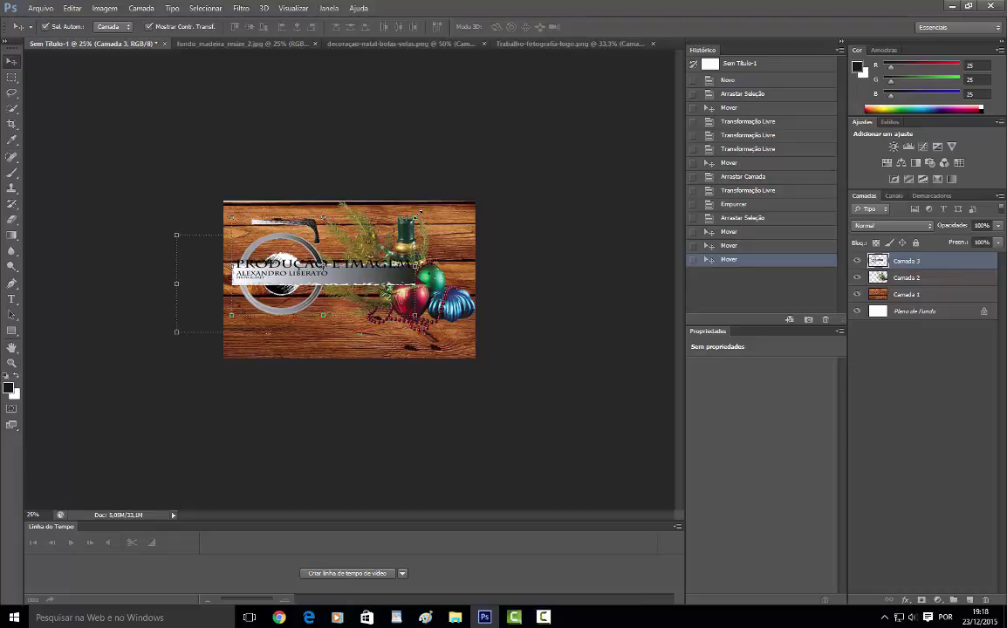
# - Rotate the logo layer about 16° counterclockwise, skew it to about 39° at about 148% width, and apply the transformation
pyautogui.hotkey('ctrl', 't')
pyautogui.moveTo(380, 193); pyautogui.dragTo(402, 182)
pyautogui.rightClick(384, 213)
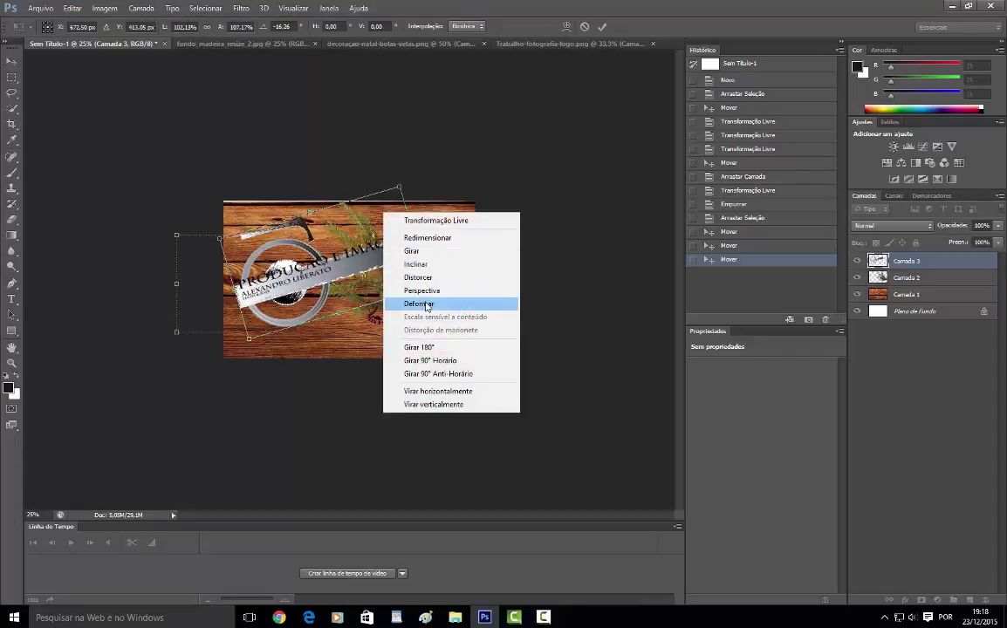
pyautogui.click(436, 264)
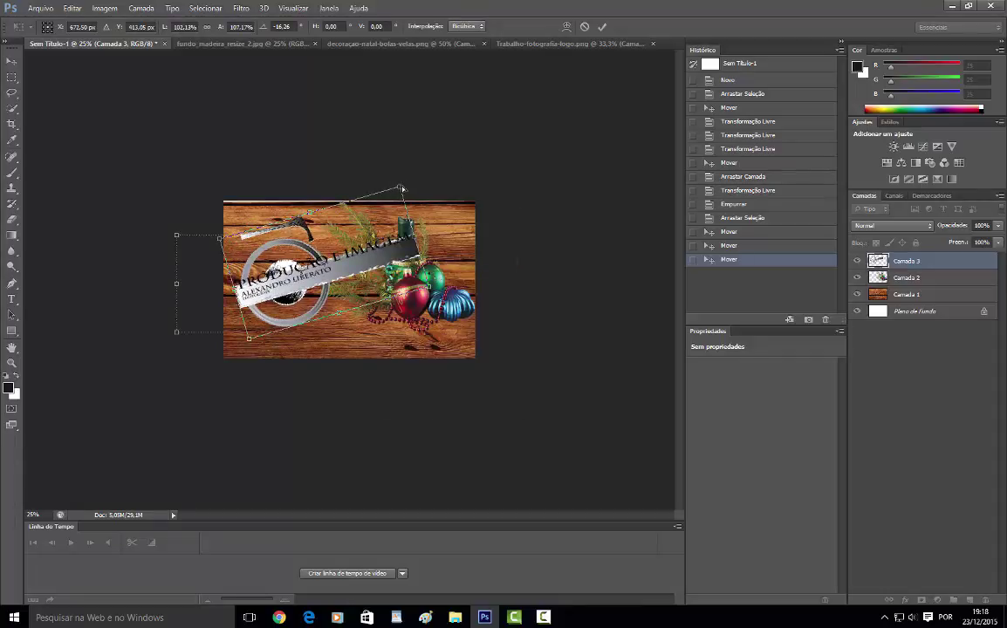
pyautogui.moveTo(442, 294); pyautogui.dragTo(511, 251)
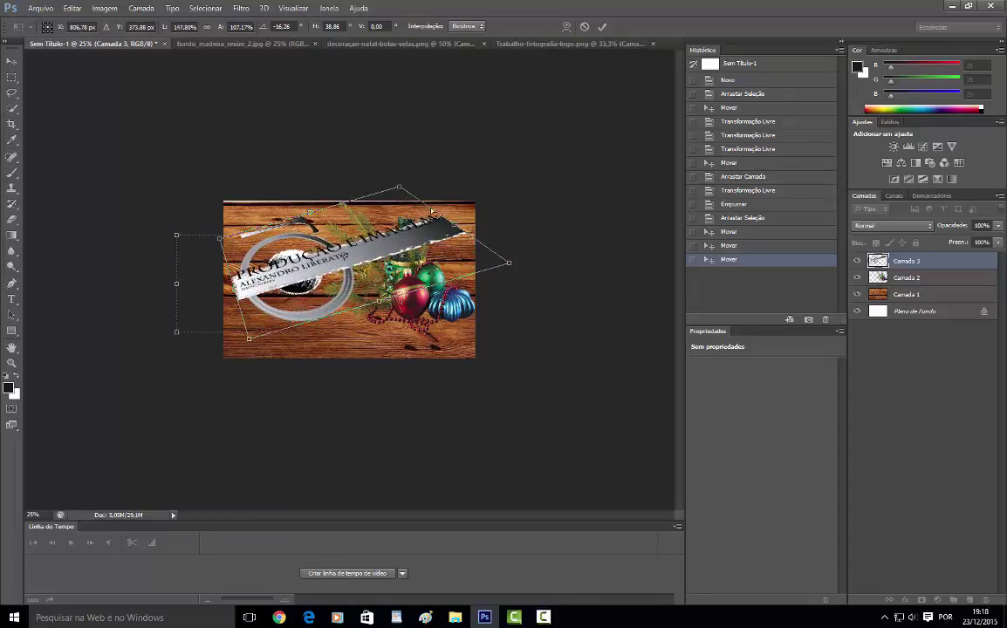
pyautogui.moveTo(221, 241)
pyautogui.mouseDown()
pyautogui.moveTo(207, 212)
pyautogui.moveTo(214, 220)
pyautogui.mouseUp()
pyautogui.moveTo(321, 242)
pyautogui.mouseDown()
pyautogui.moveTo(307, 249)
pyautogui.moveTo(309, 281)
pyautogui.moveTo(309, 252)
pyautogui.mouseUp()
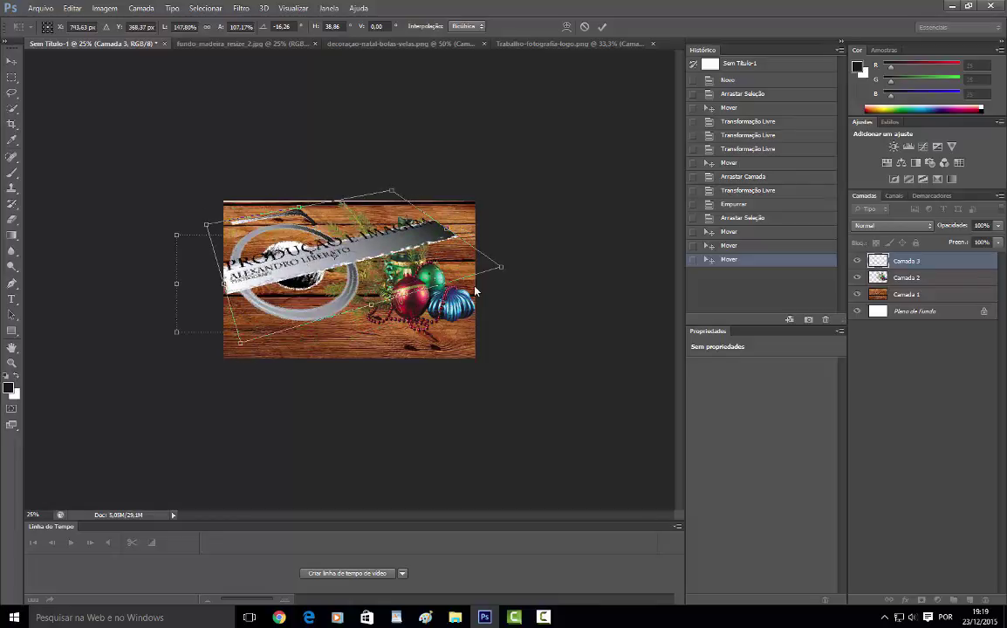
pyautogui.click(11, 60)
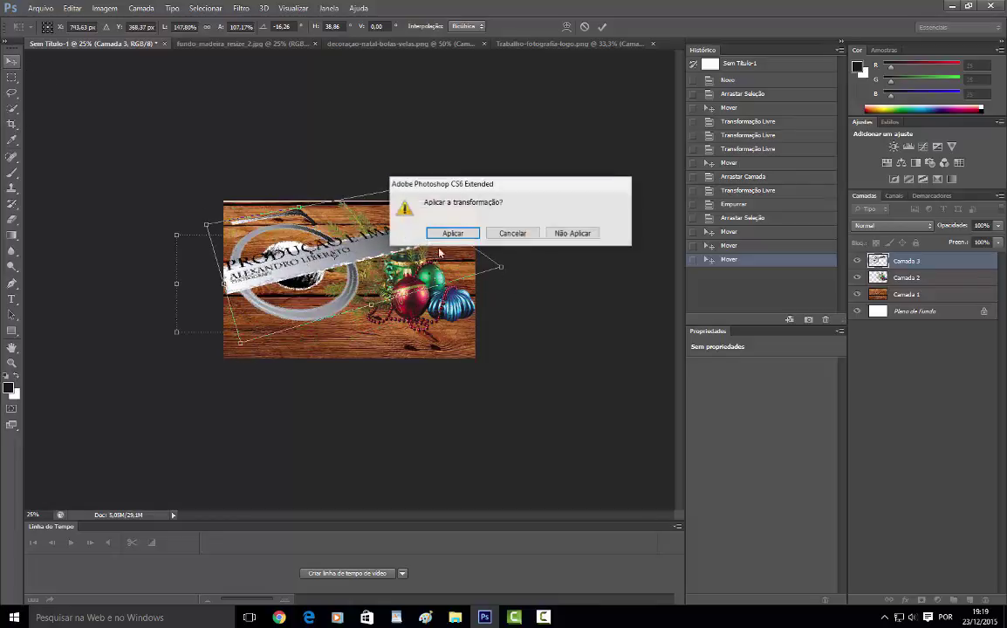
pyautogui.click(458, 238)
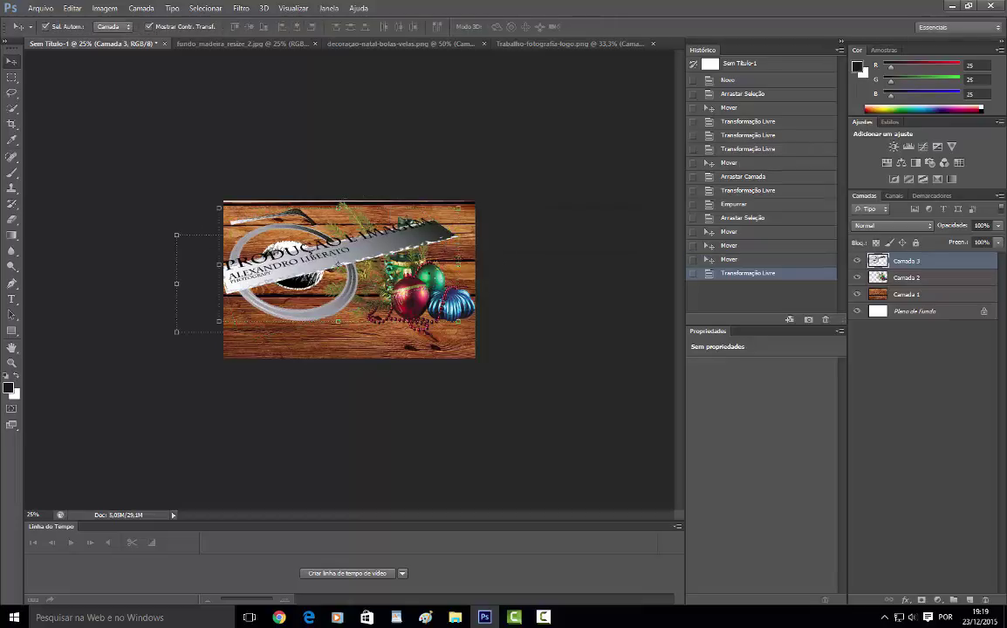
# - Scale the logo to about 66% width and 62% height near the canvas's left edge, and place its layer beneath the decoration layer
pyautogui.hotkey('ctrl', 't')
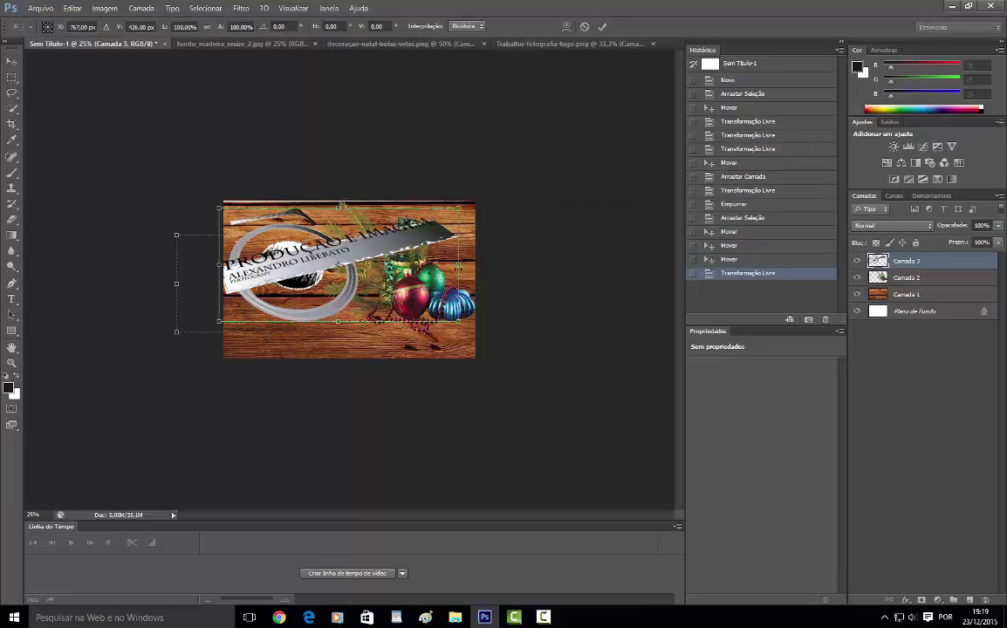
pyautogui.moveTo(458, 264); pyautogui.dragTo(377, 264)
pyautogui.moveTo(298, 209); pyautogui.dragTo(303, 238)
pyautogui.moveTo(317, 278); pyautogui.dragTo(320, 271)
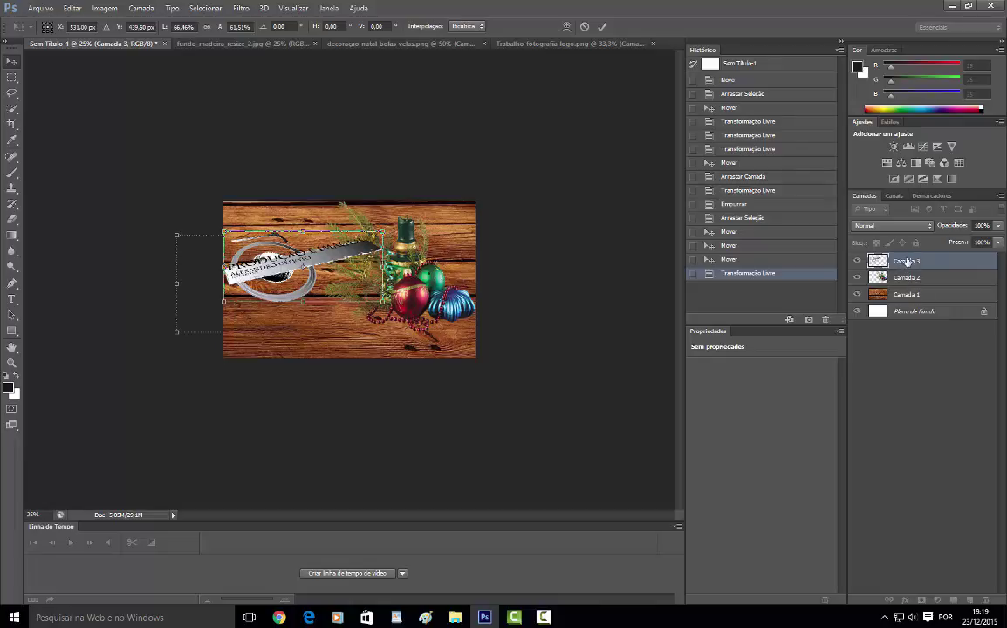
pyautogui.press('Return')
pyautogui.moveTo(909, 261); pyautogui.dragTo(912, 284)
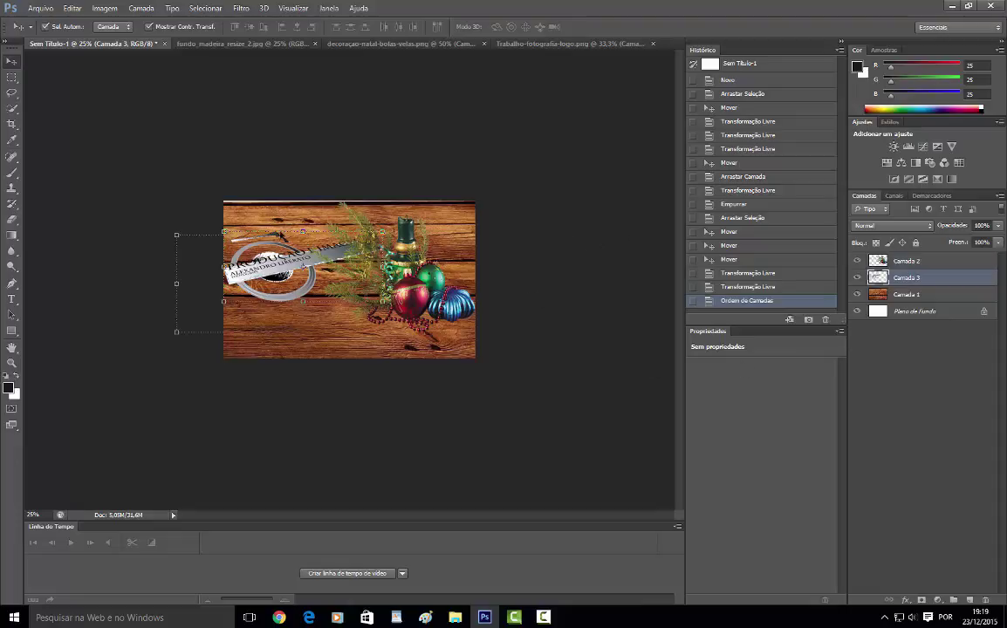
# - Try the Sobrepor blend mode on the logo layer and return it to Normal
pyautogui.hotkey('ctrl', 't')
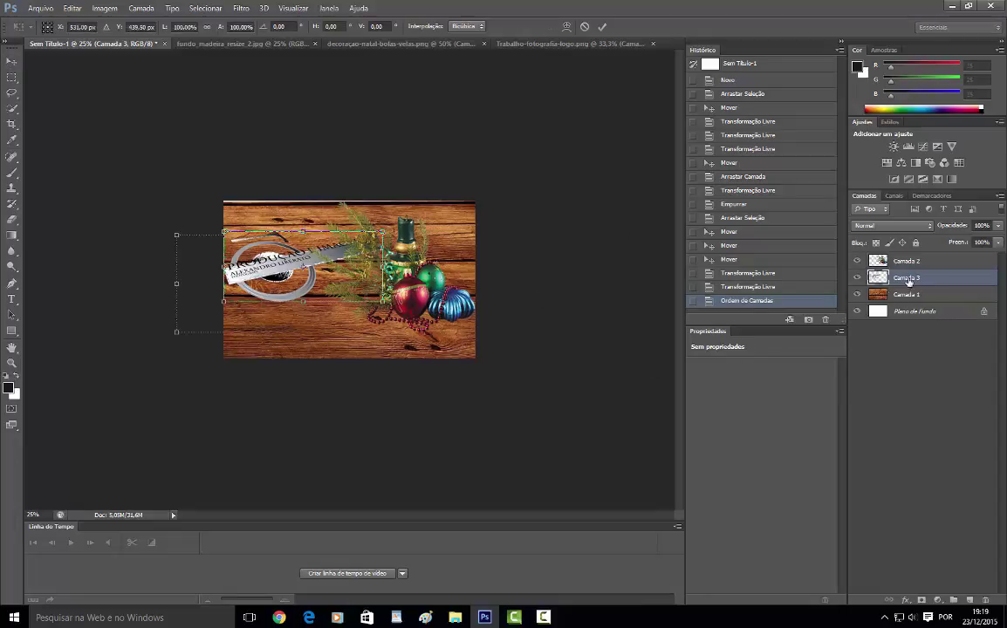
pyautogui.click(891, 225)
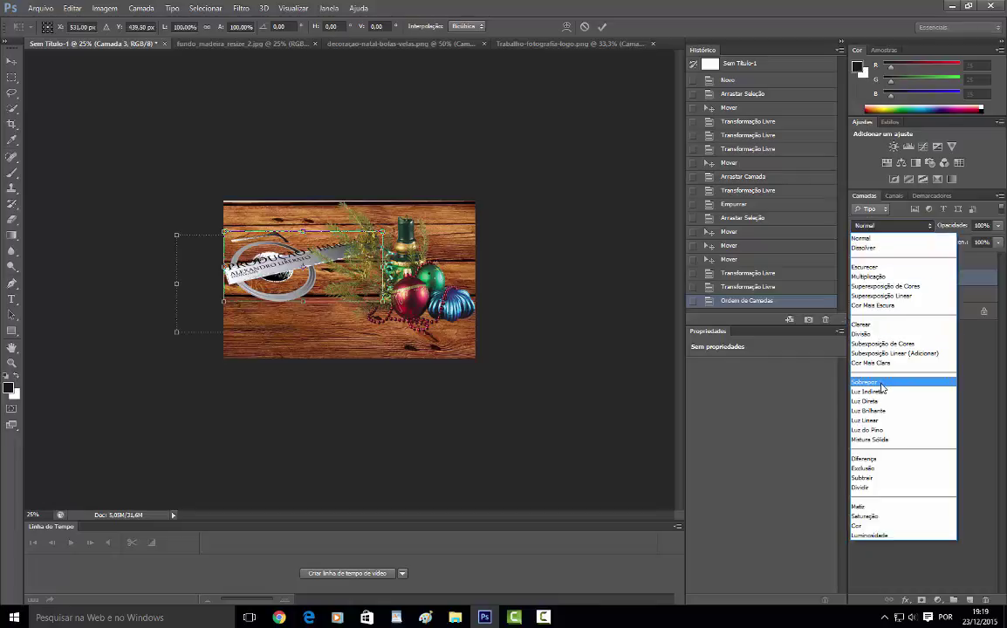
pyautogui.click(880, 383)
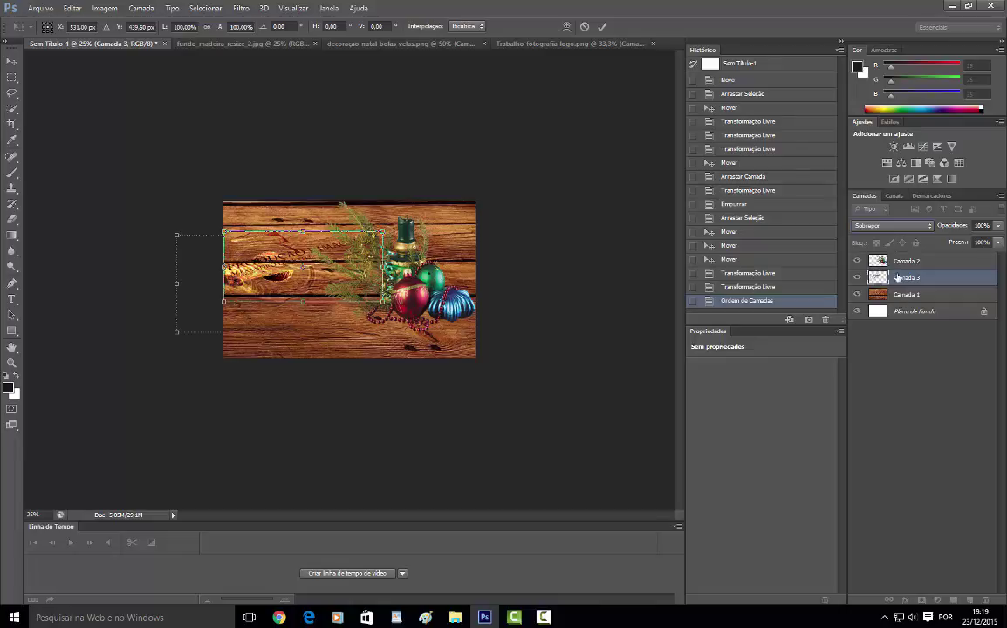
pyautogui.click(891, 225)
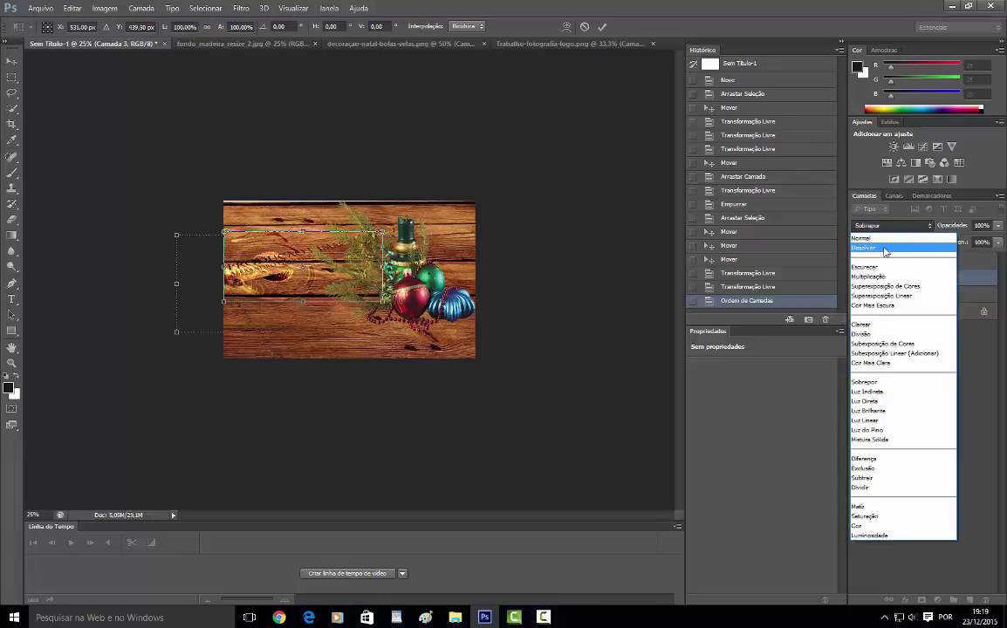
pyautogui.click(885, 249)
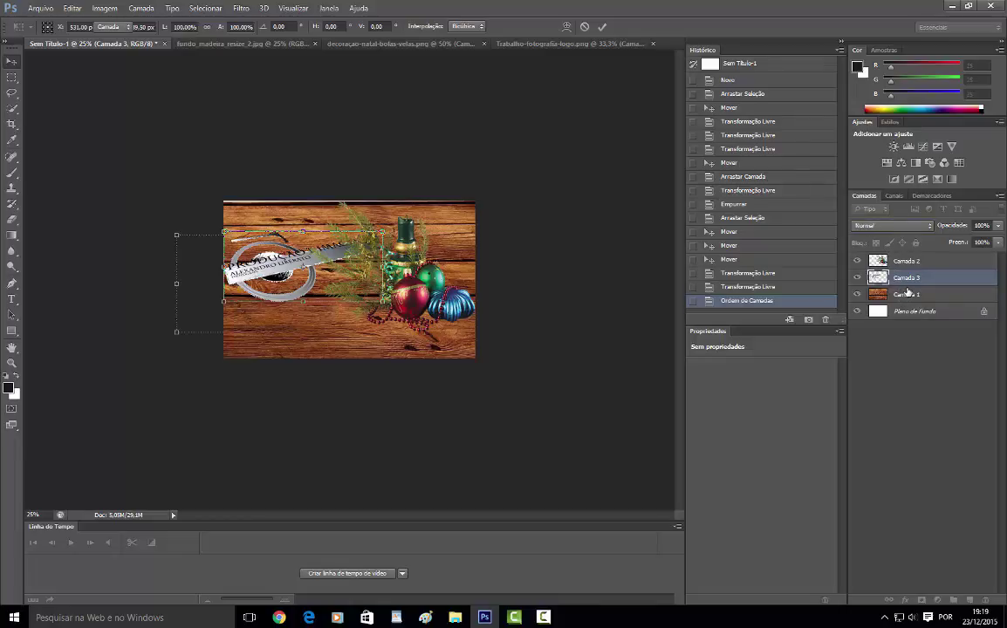
# - Nudge the wood layer slightly upward to cover the white strip along the canvas's upper edge
pyautogui.click(906, 295)
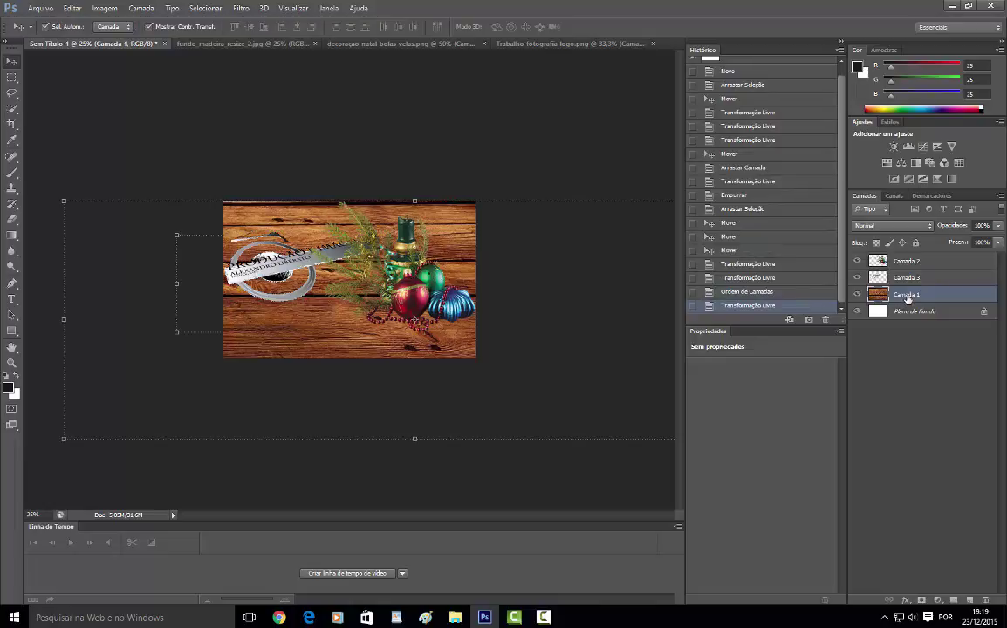
pyautogui.press('Up')
pyautogui.press('Up')
pyautogui.press('Up')
pyautogui.press('Up')
pyautogui.press('Up')
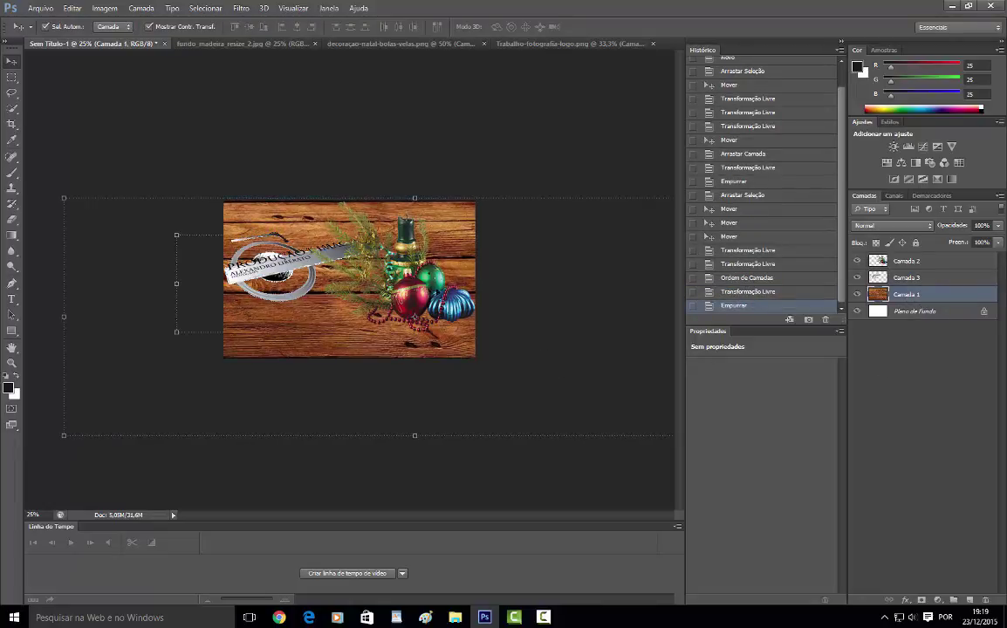
# - Insert an empty text layer above the decoration layer, positioned on the wood below the logo
pyautogui.click(423, 297)
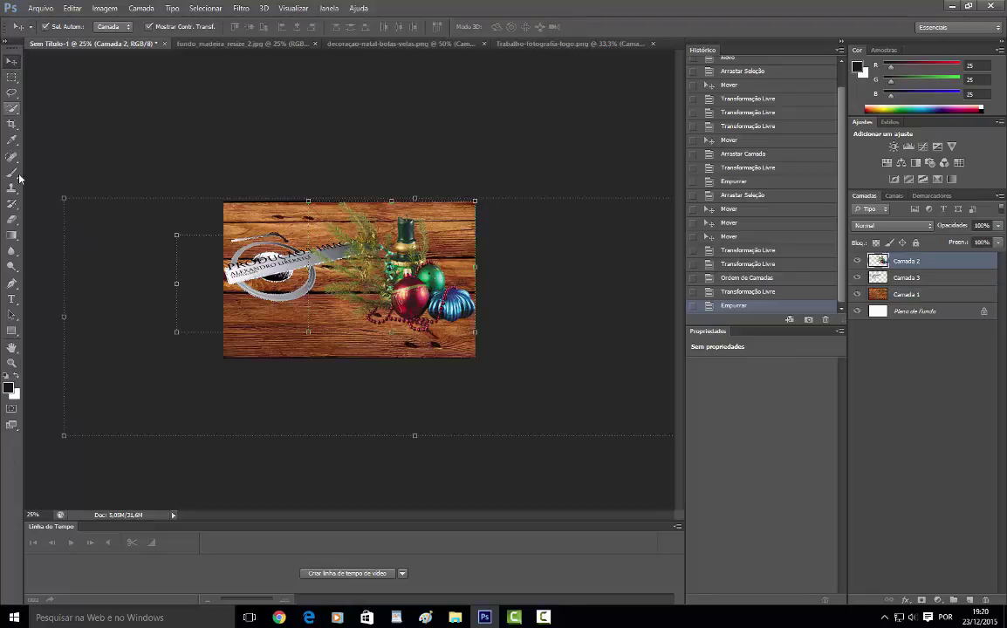
pyautogui.press('t')
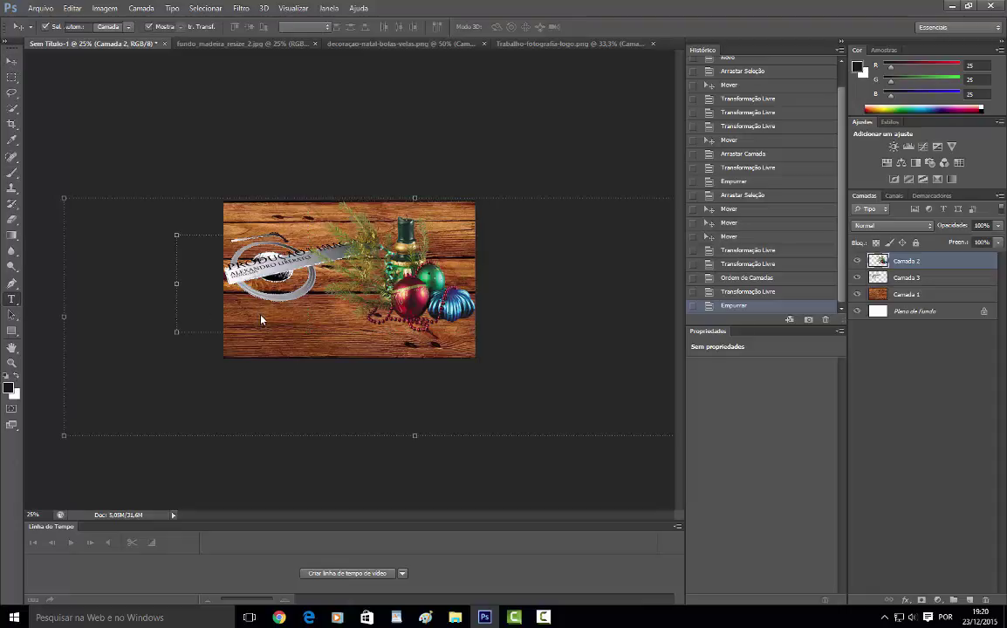
pyautogui.click(255, 317)
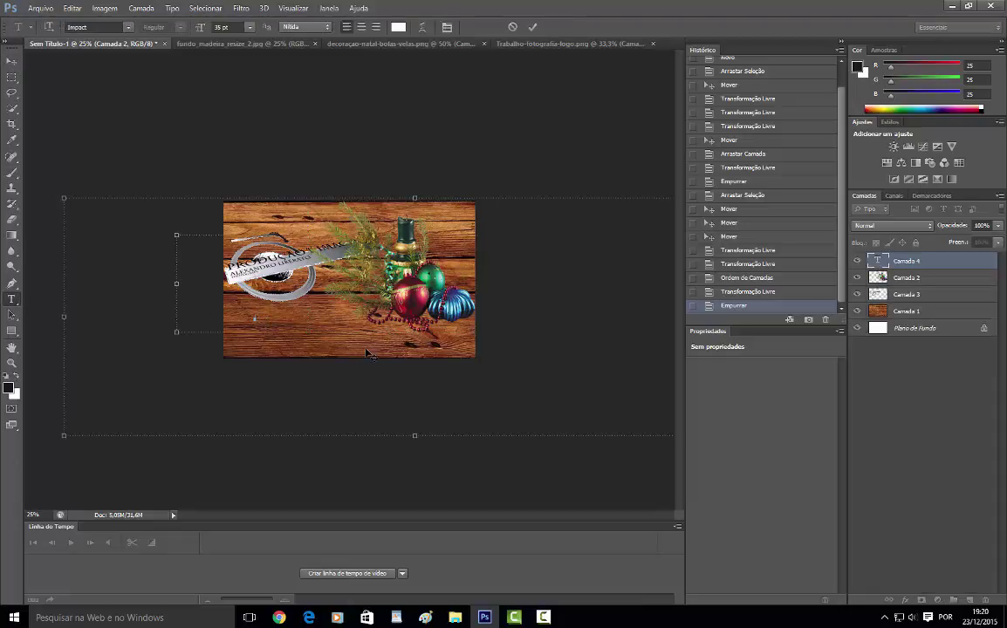
pyautogui.click(13, 363)
pyautogui.click(262, 296)
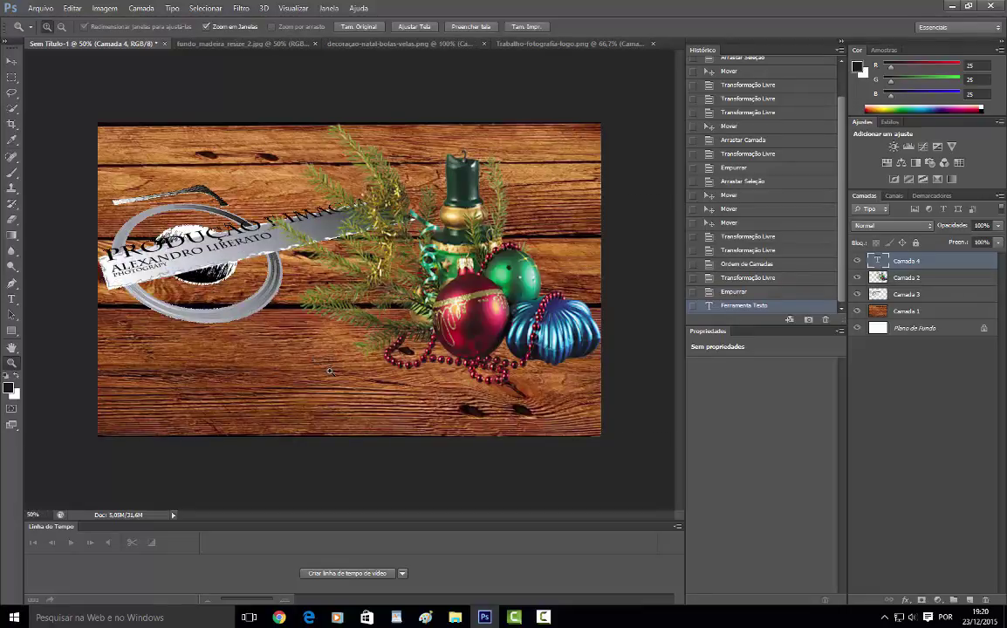
# - Start another text on the wood below the logo and set its font size to 48 pt
pyautogui.click(12, 299)
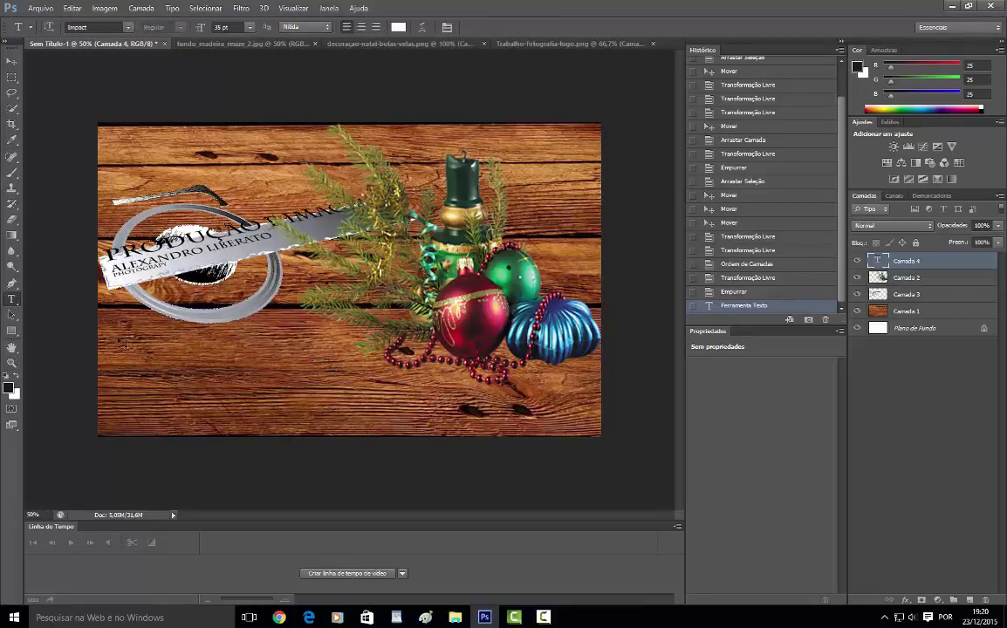
pyautogui.click(146, 357)
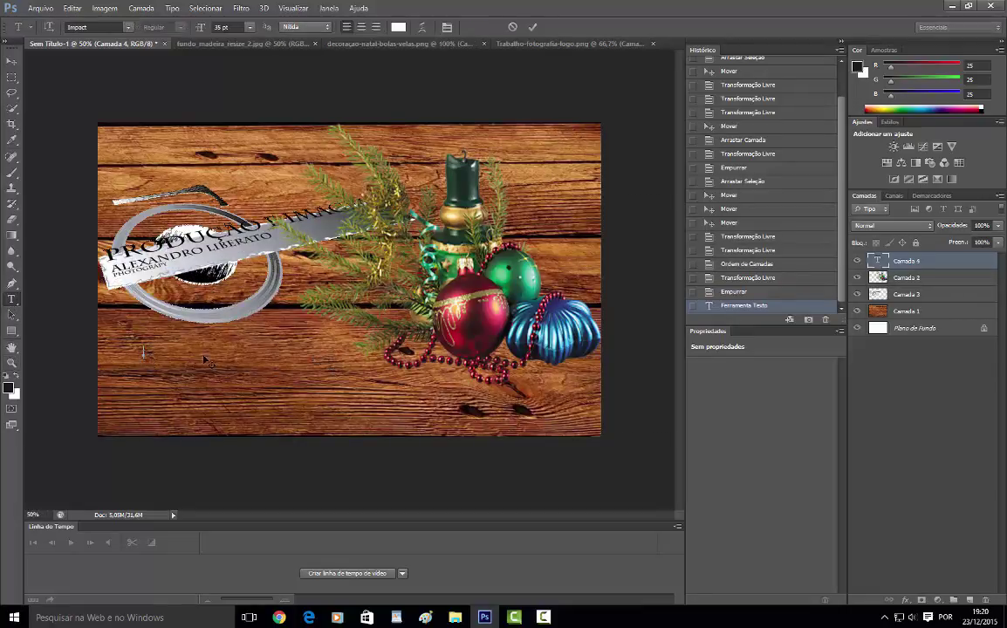
pyautogui.click(250, 27)
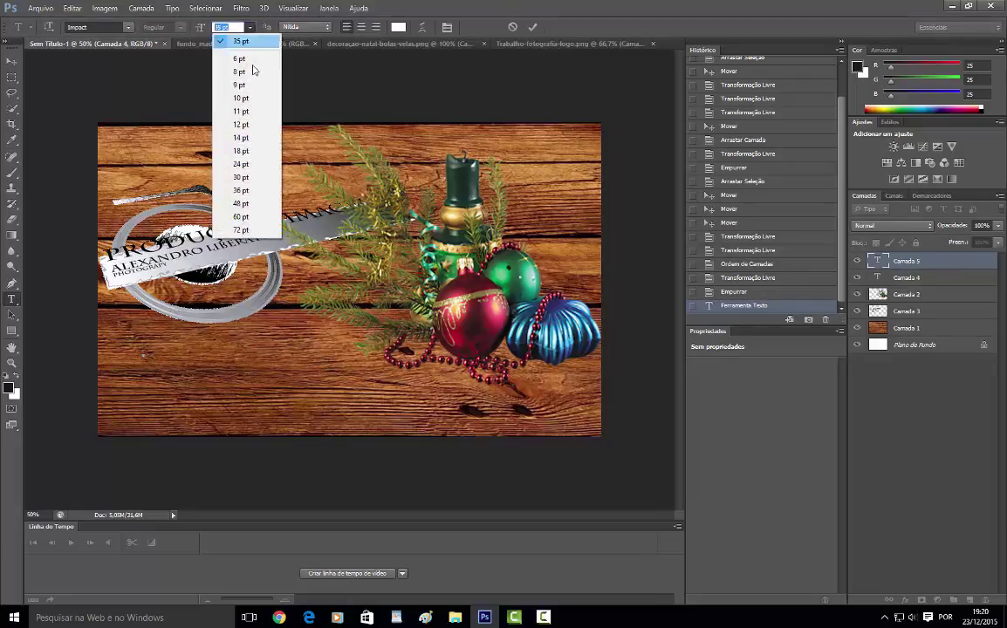
pyautogui.click(253, 190)
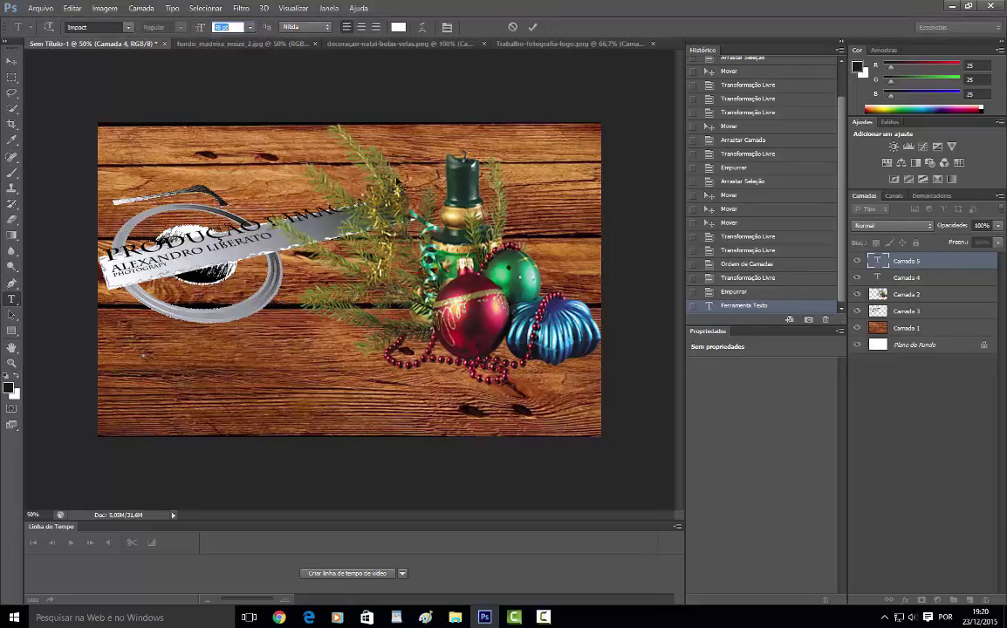
pyautogui.press('Return')
pyautogui.write('Fel')
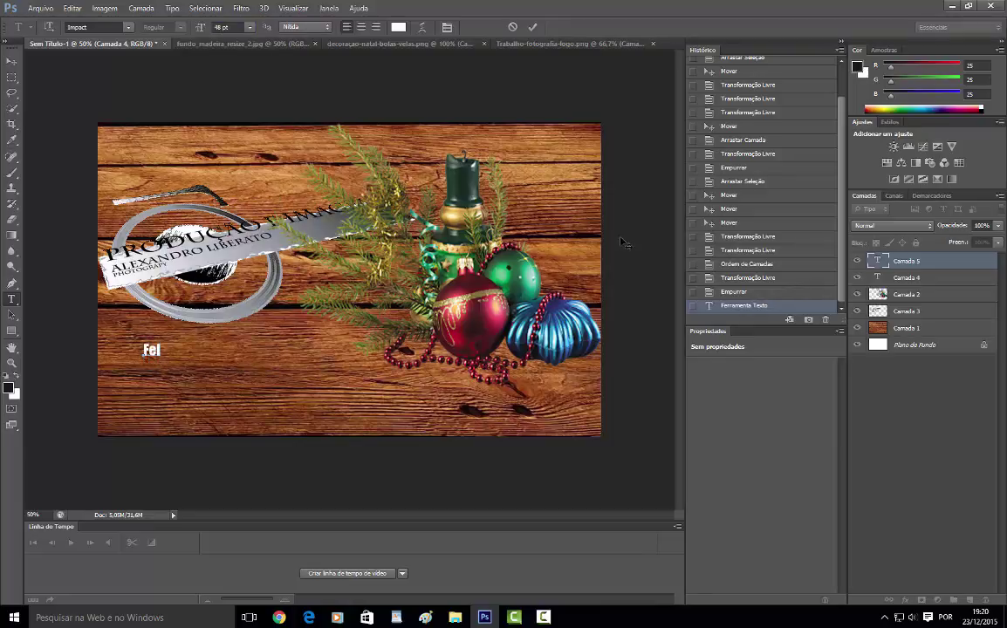
pyautogui.write('iz nata')
pyautogui.press('BackSpace')
pyautogui.press('BackSpace')
pyautogui.press('BackSpace')
pyautogui.press('BackSpace')
pyautogui.press('BackSpace')
pyautogui.press('BackSpace')
pyautogui.press('BackSpace')
pyautogui.press('BackSpace')
pyautogui.press('BackSpace')
pyautogui.press('BackSpace')
pyautogui.write('FELIZ NATAL A')
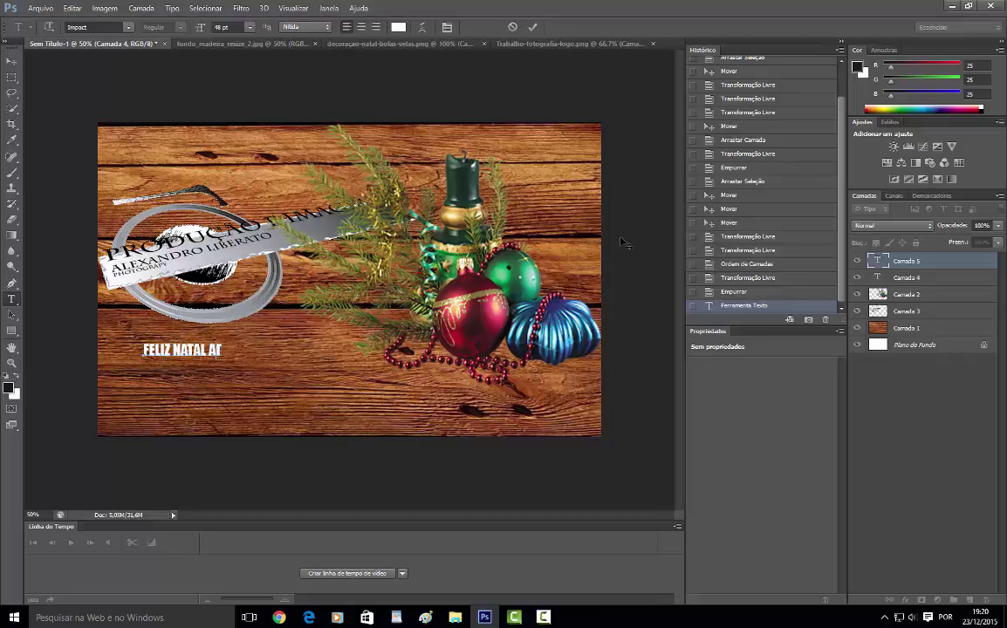
pyautogui.write(' TODOS OS')
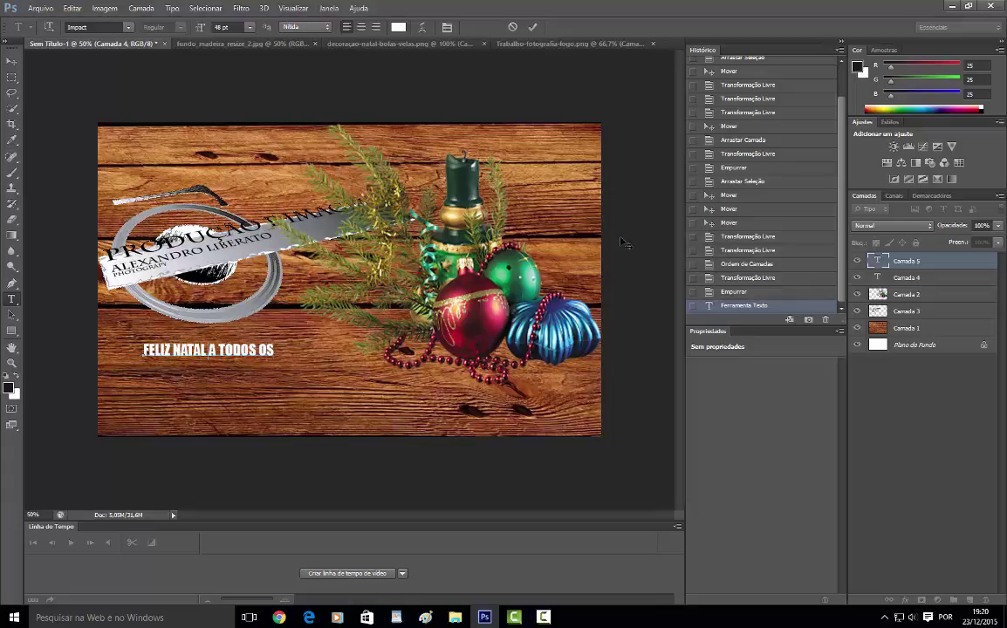
pyautogui.press('BackSpace')
pyautogui.press('BackSpace')
pyautogui.press('BackSpace')
pyautogui.press('BackSpace')
pyautogui.press('BackSpace')
pyautogui.press('BackSpace')
pyautogui.press('BackSpace')
pyautogui.press('BackSpace')
pyautogui.press('BackSpace')
pyautogui.press('BackSpace')
pyautogui.press('BackSpace')
pyautogui.press('BackSpace')
pyautogui.press('BackSpace')
pyautogui.press('BackSpace')
pyautogui.press('BackSpace')
pyautogui.press('BackSpace')
pyautogui.press('BackSpace')
pyautogui.press('BackSpace')
pyautogui.press('BackSpace')
pyautogui.press('BackSpace')
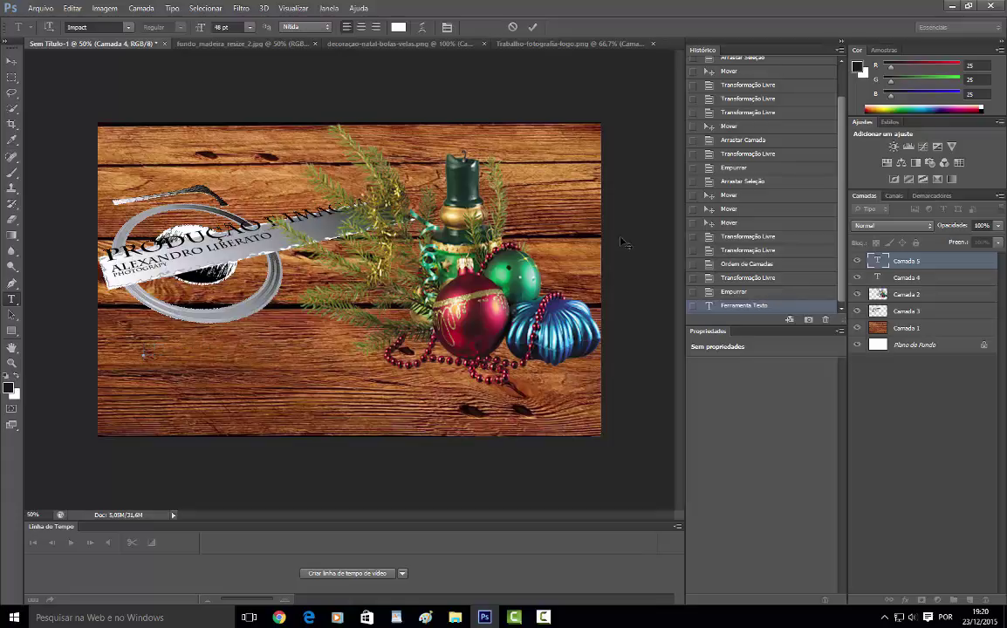
# - Write the three-line greeting "PRODUÇÃO E IMAGEM / DESEJA UM FELIZ NATAL / PARA TODOS OS AMIGOS DO FACEBOOK" below the logo
pyautogui.write('PRODUÇÃO E IMAGEM')
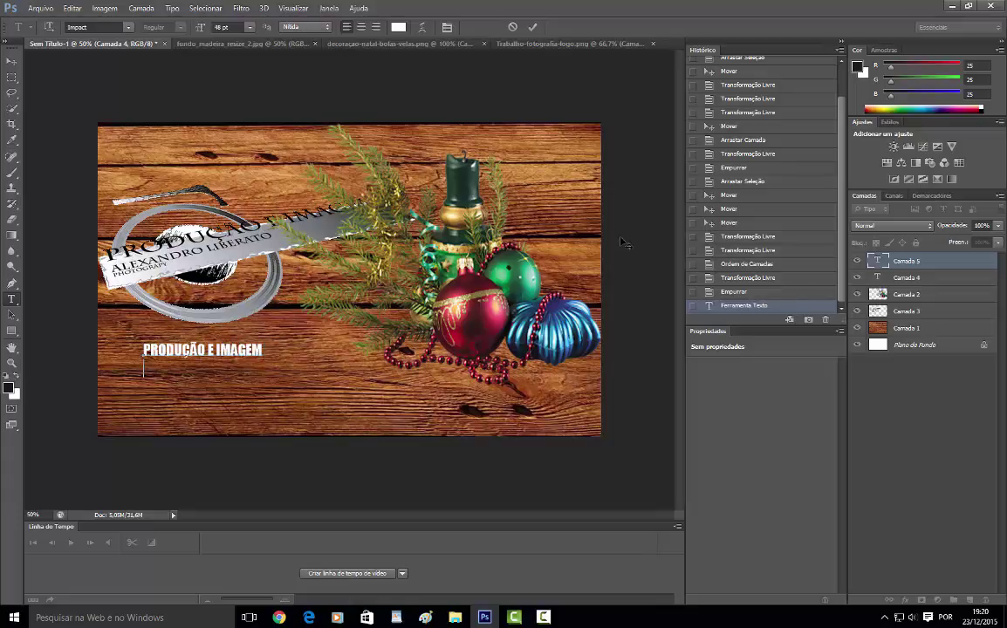
pyautogui.write('DESEJA UM')
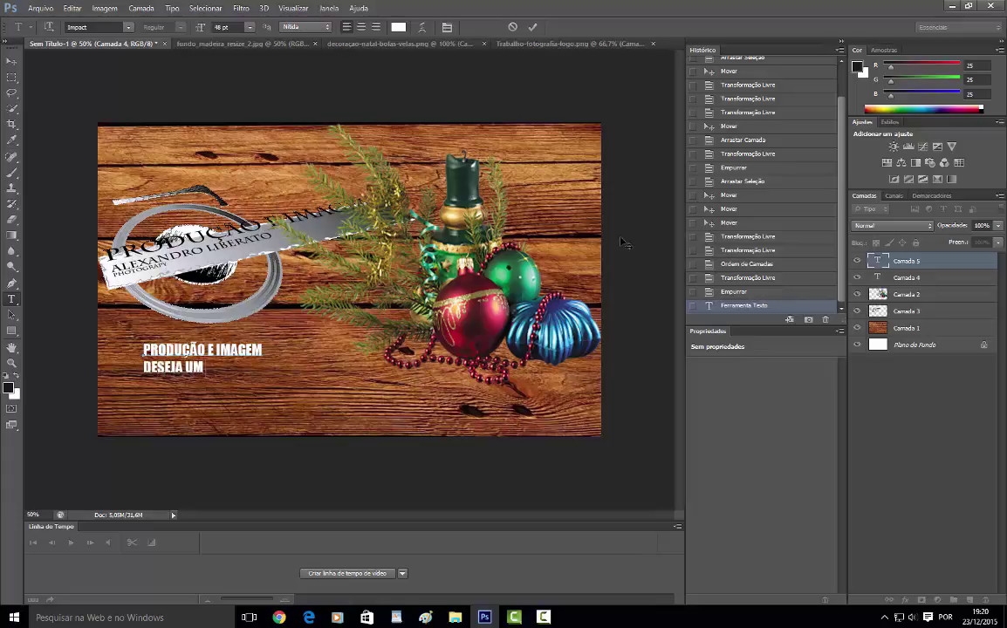
pyautogui.write(' FELIZ NATAL')
pyautogui.press('Return')
pyautogui.write('O')
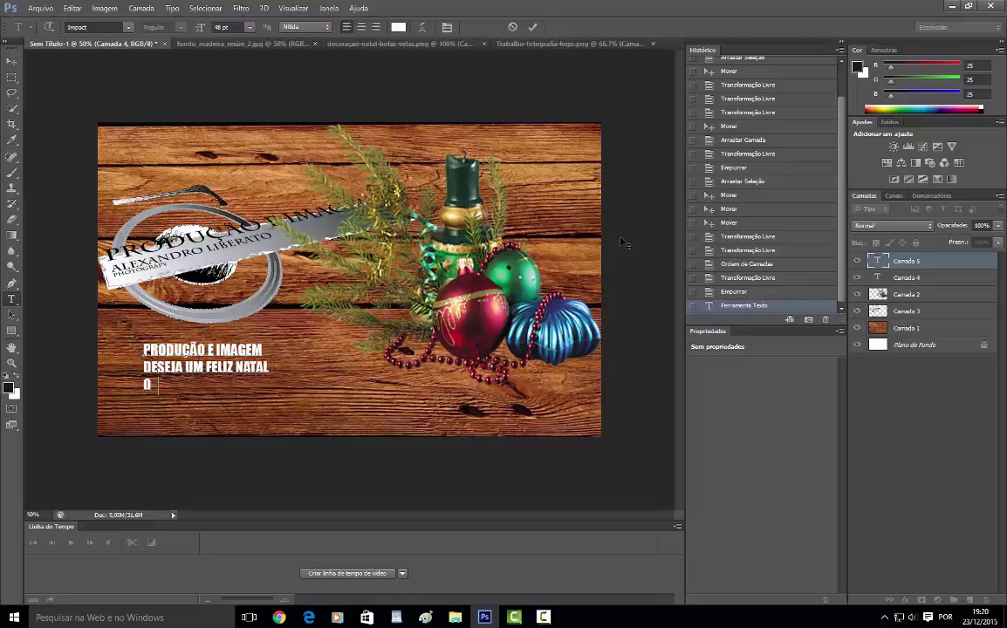
pyautogui.write('P')
pyautogui.press('BackSpace')
pyautogui.press('BackSpace')
pyautogui.write('PARA TODOS SO')
pyautogui.press('BackSpace')
pyautogui.press('BackSpace')
pyautogui.write('OPS')
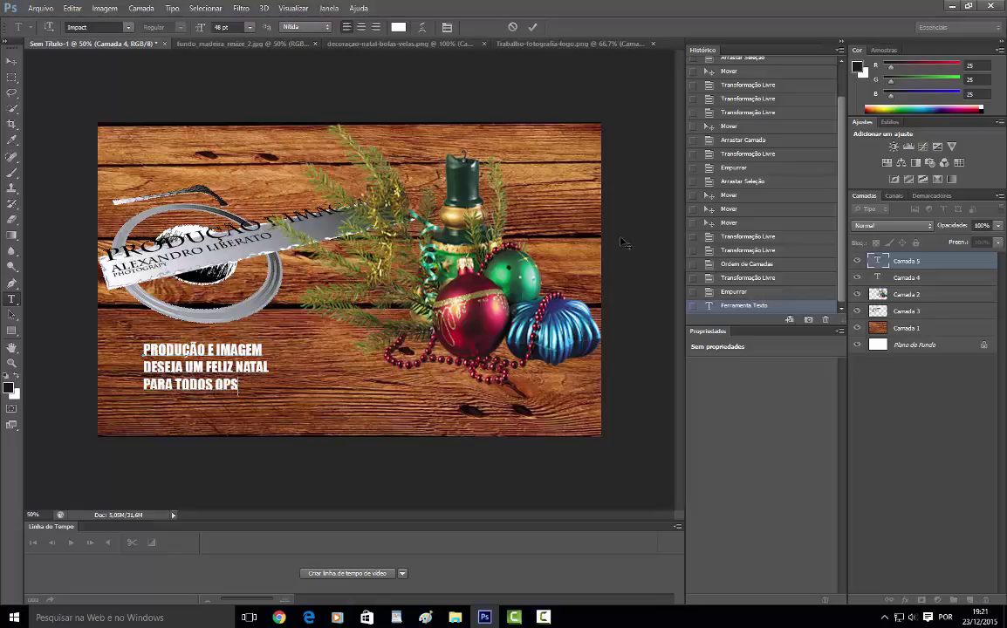
pyautogui.press('BackSpace')
pyautogui.press('BackSpace')
pyautogui.write('S AMIGOS DO FACEBOOK')
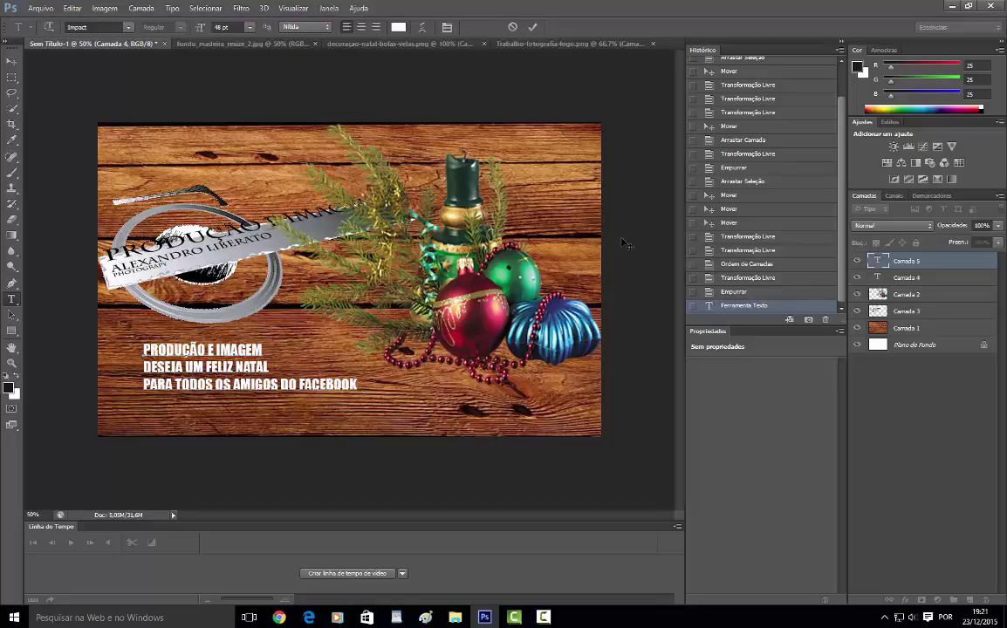
# - Try the Giddyup Std, Gadugi, Franklin Gothic and Fixedsys fonts on the whole greeting and dismiss the error
pyautogui.moveTo(358, 386); pyautogui.dragTo(107, 85)
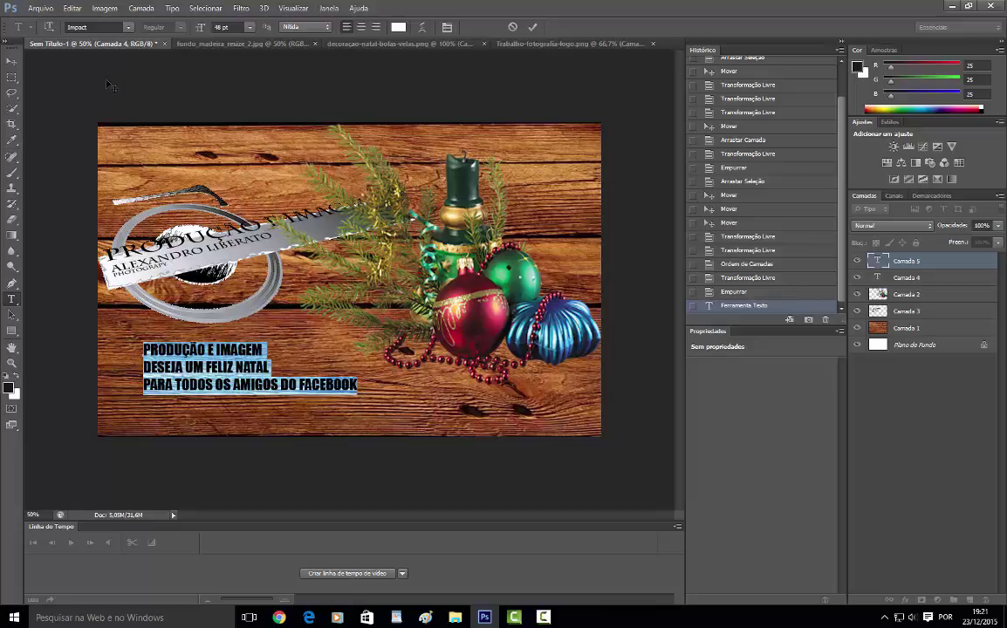
pyautogui.click(105, 27)
pyautogui.press('Up')
pyautogui.press('Up')
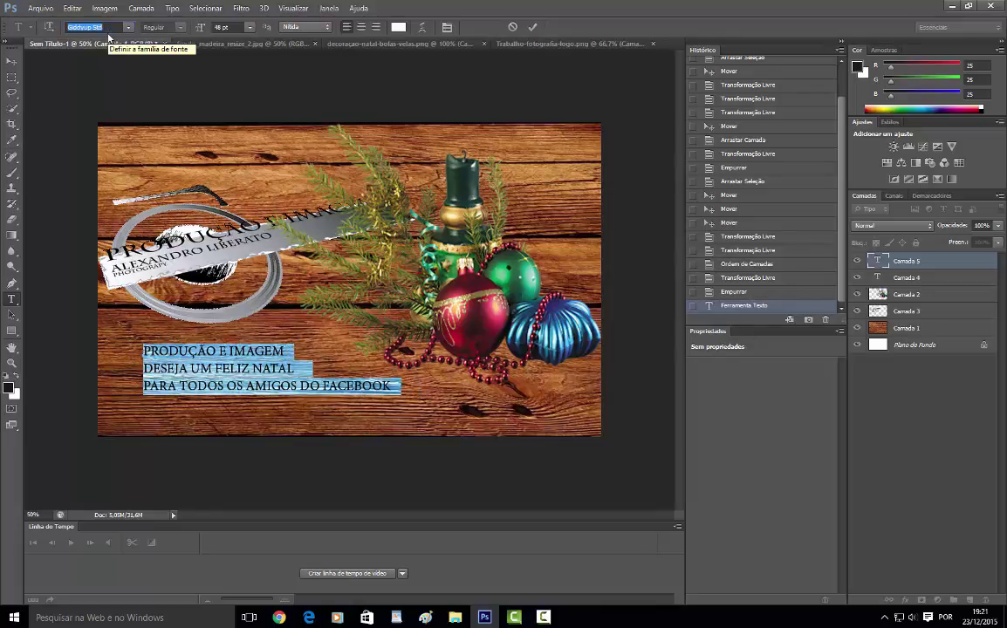
pyautogui.write('Georgia')
pyautogui.press('Up')
pyautogui.press('Up')
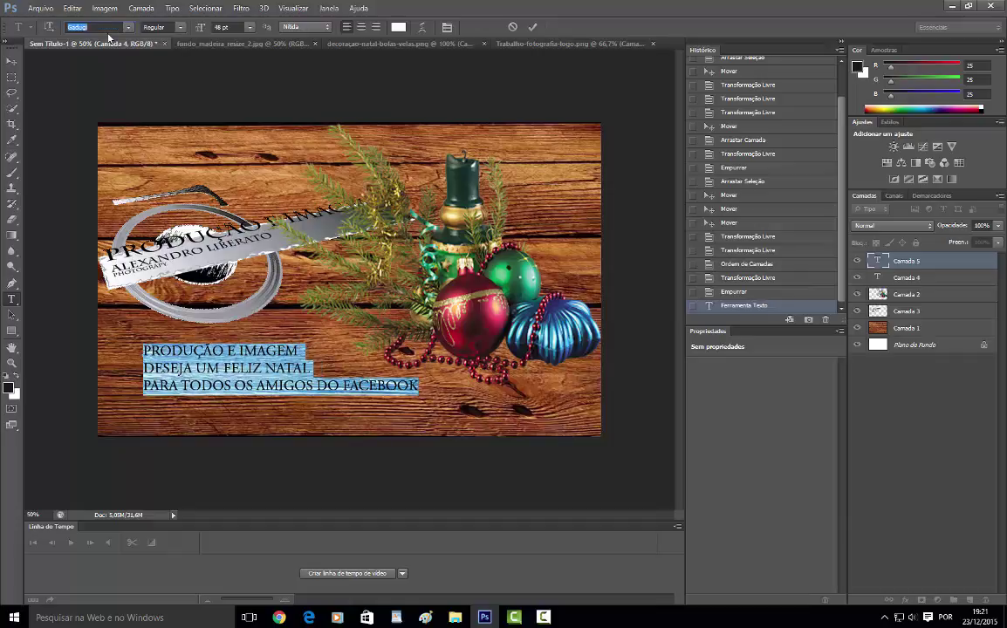
pyautogui.press('Up')
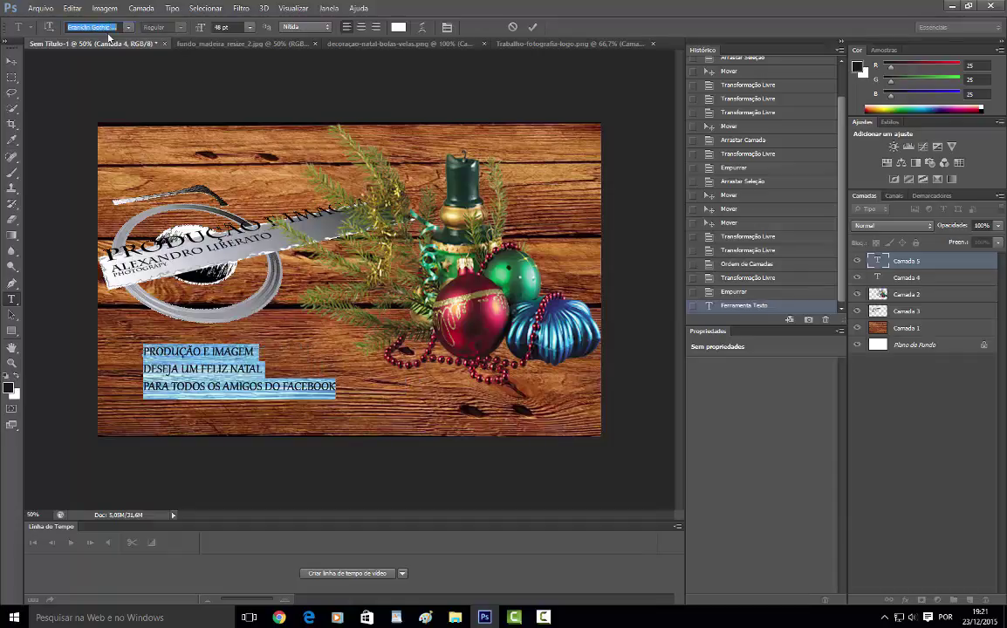
pyautogui.press('Up')
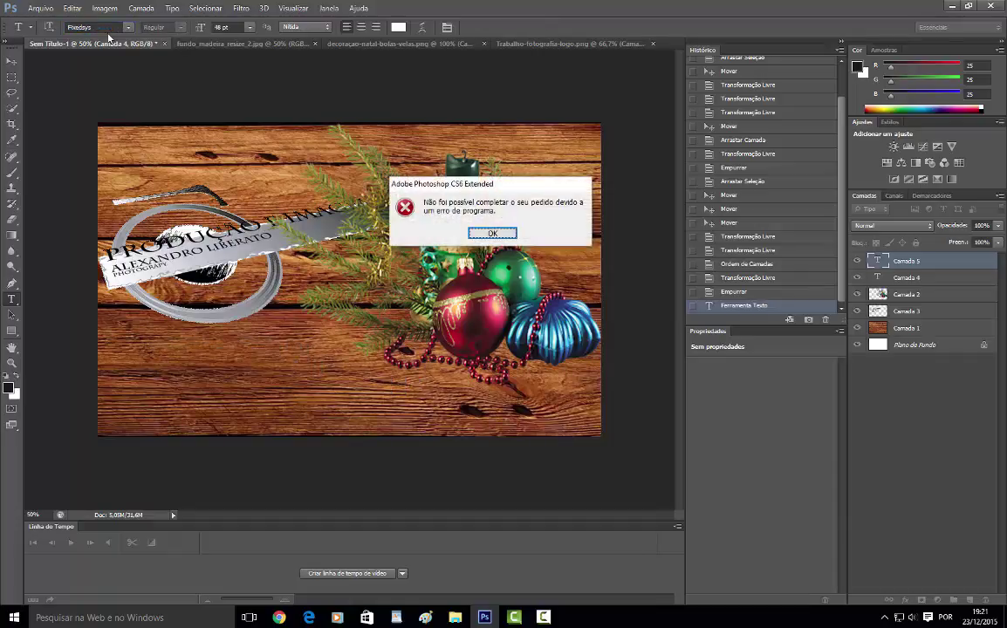
pyautogui.click(494, 234)
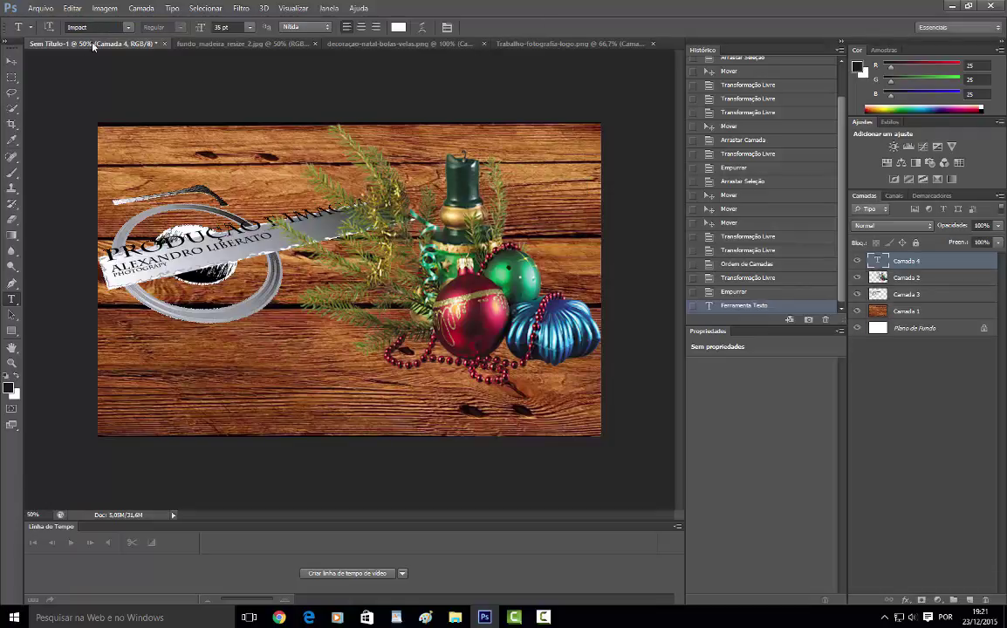
# - Set the text font to Birch Std and place a new empty text layer on the wood below the logo
pyautogui.click(127, 27)
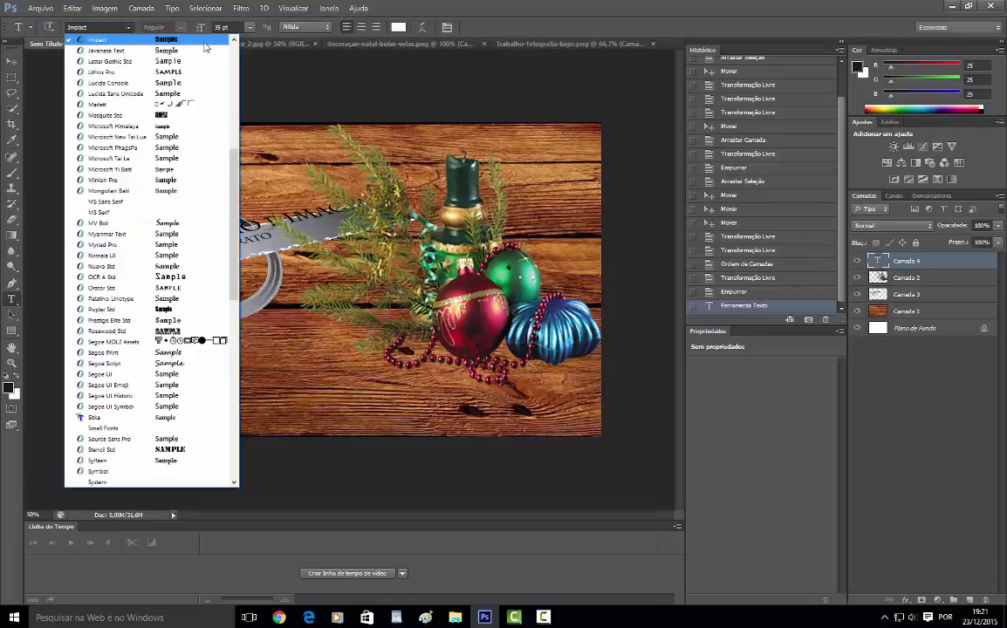
pyautogui.scroll(10, 225, 79)
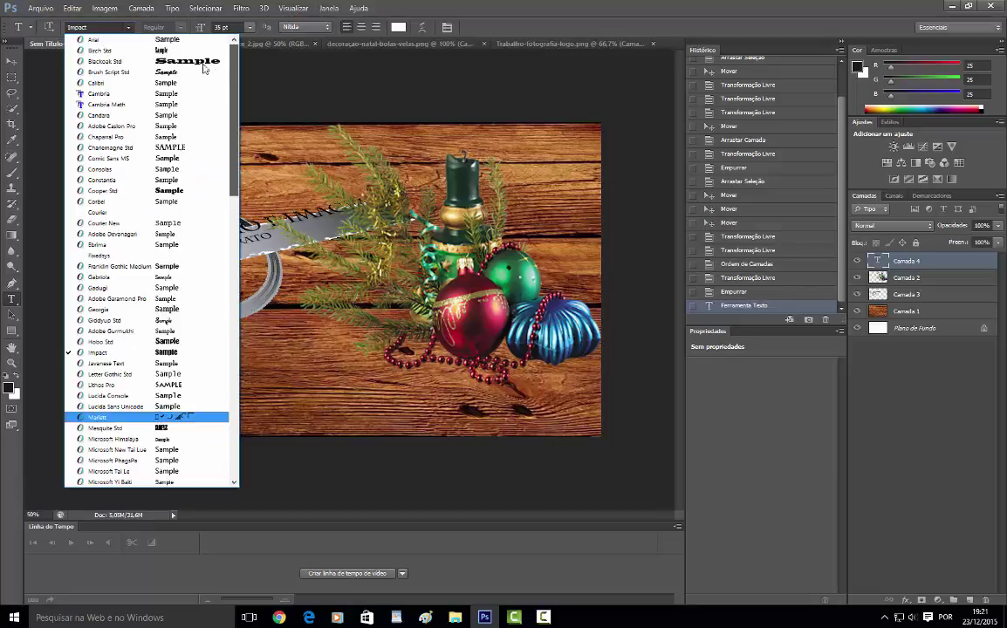
pyautogui.click(166, 51)
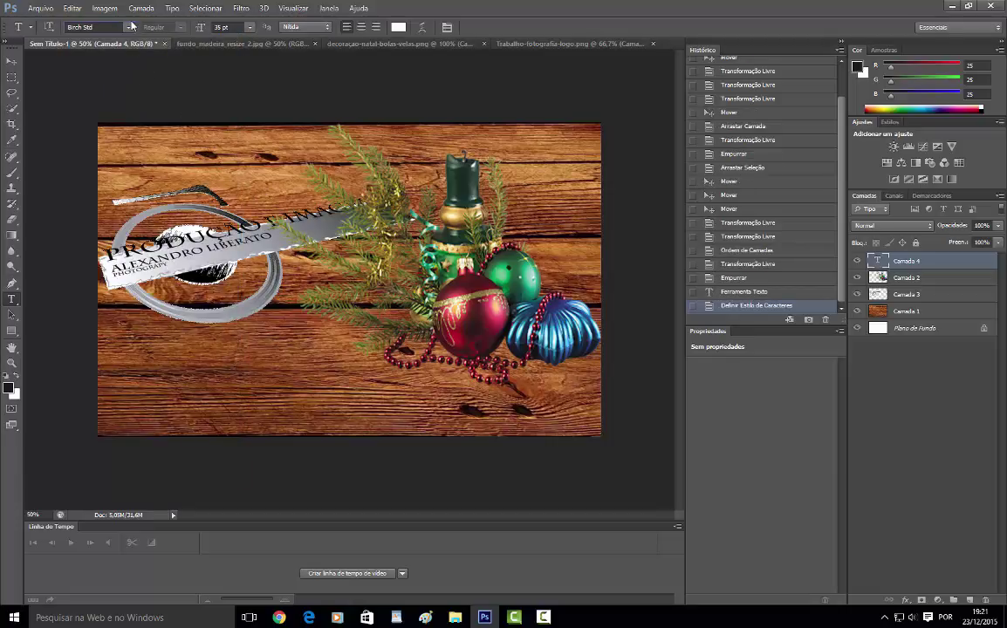
pyautogui.click(202, 368)
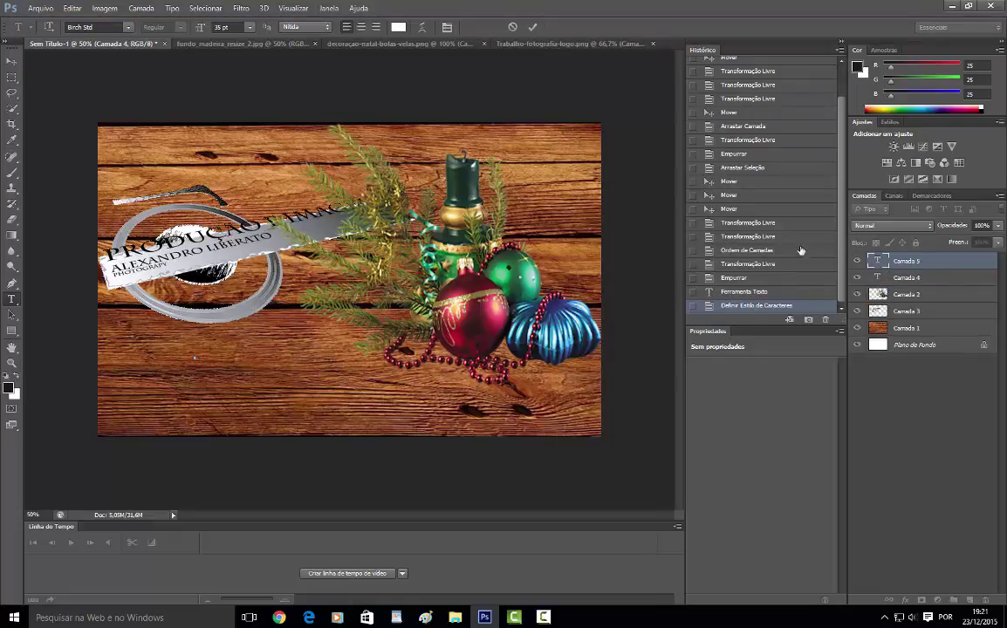
pyautogui.click(913, 267)
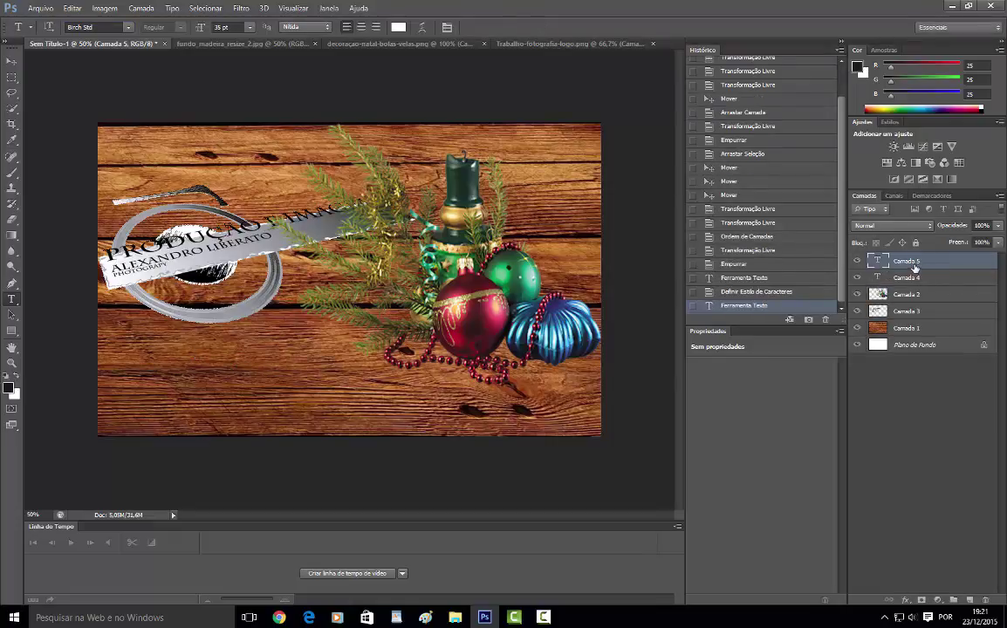
# - Delete the latest Ferramenta Texto history state to remove the empty Camada 5 text layer, and make the remaining Ferramenta Texto state the history source
pyautogui.click(919, 279)
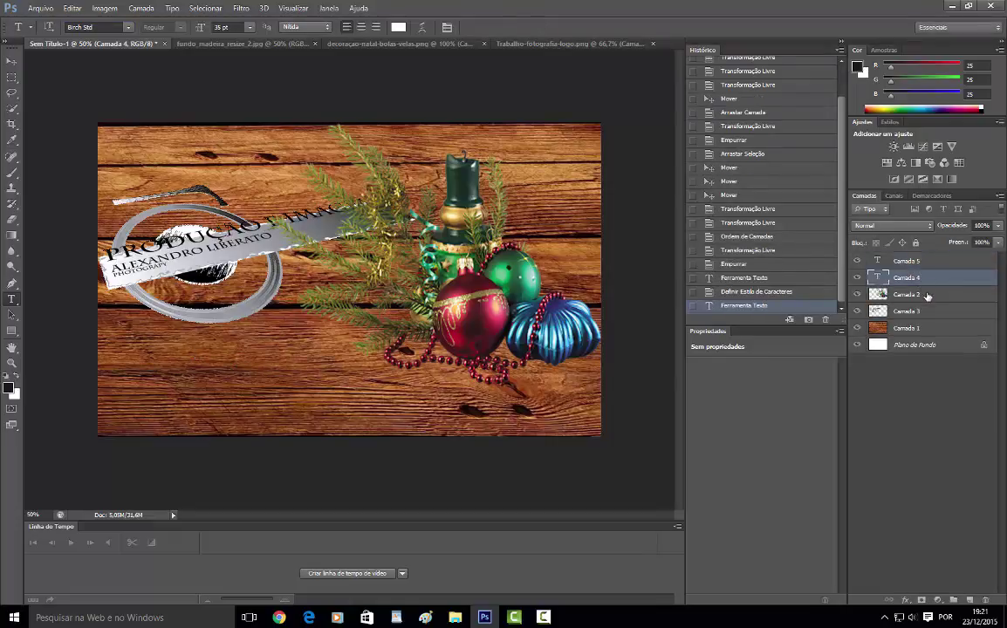
pyautogui.click(901, 262)
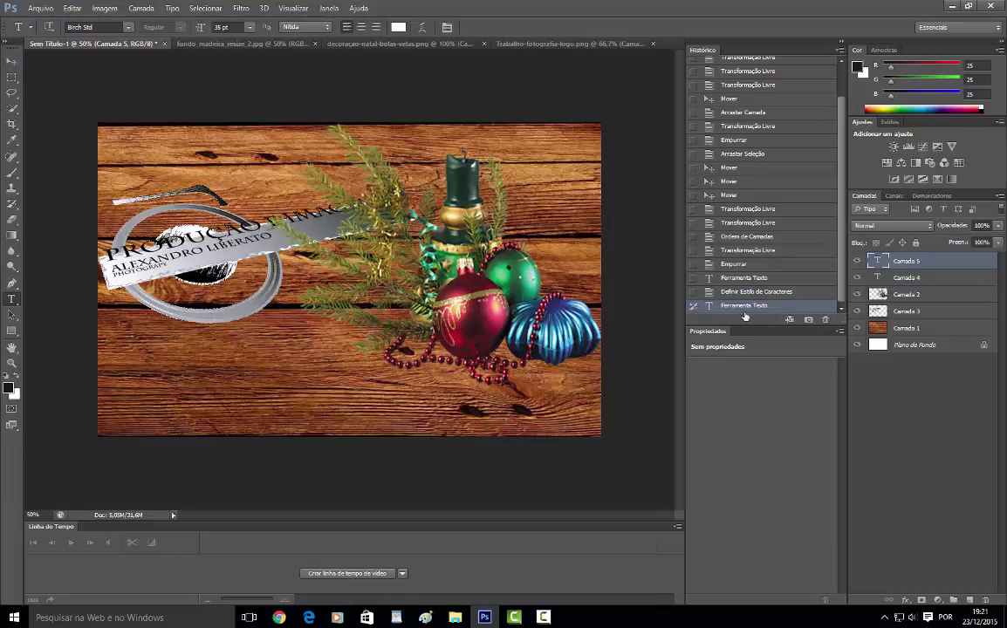
pyautogui.click(827, 321)
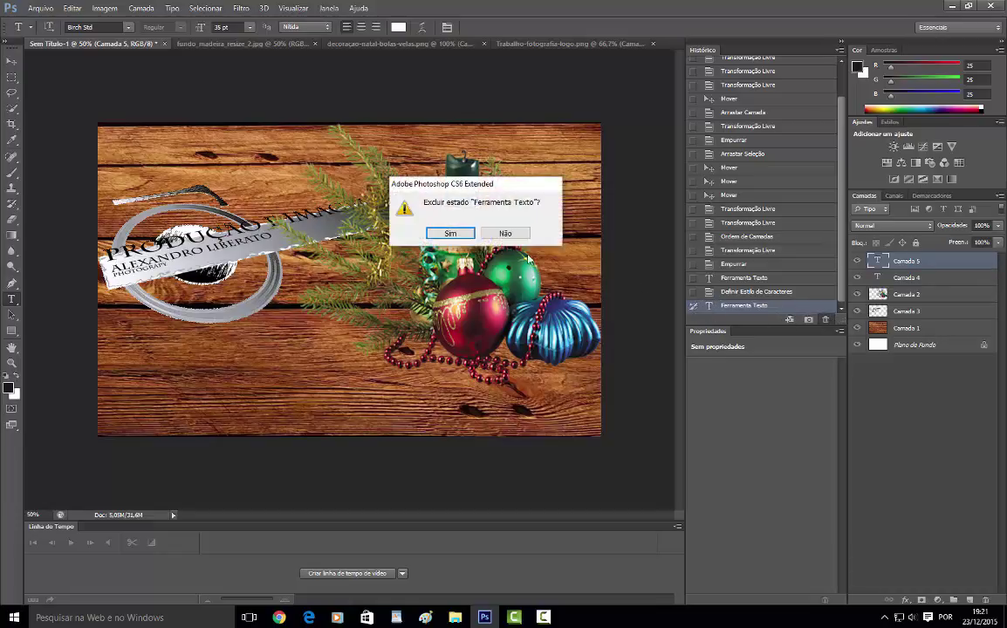
pyautogui.click(452, 230)
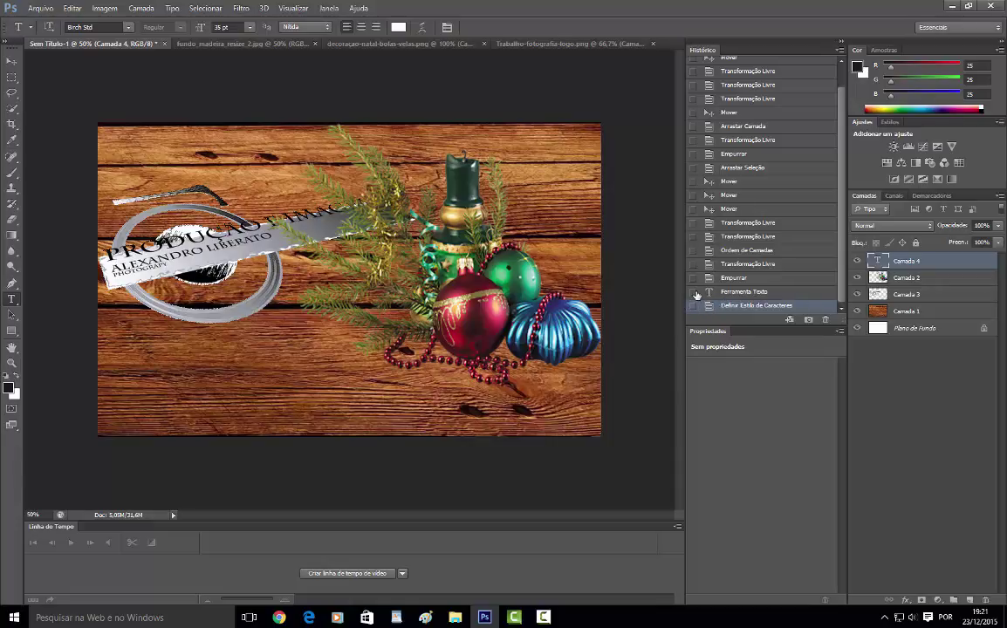
pyautogui.click(695, 293)
# - Write the three-line text "PRODUÇÃO E IMAGEM / DESEJA A TODOS OS AMIGOS / DO FACEBOOK UM FELIZ NATAL" on the wood below the logo
pyautogui.click(154, 380)
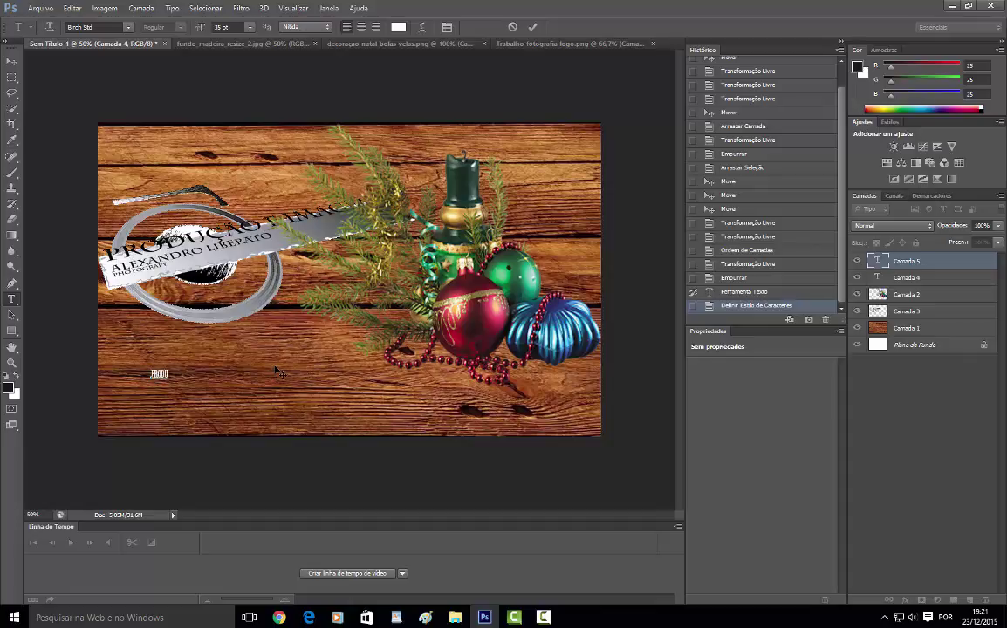
pyautogui.write('PRODUC')
pyautogui.write('E IMAGEM')
pyautogui.press('Return')
pyautogui.write('DESEJA A TODO')
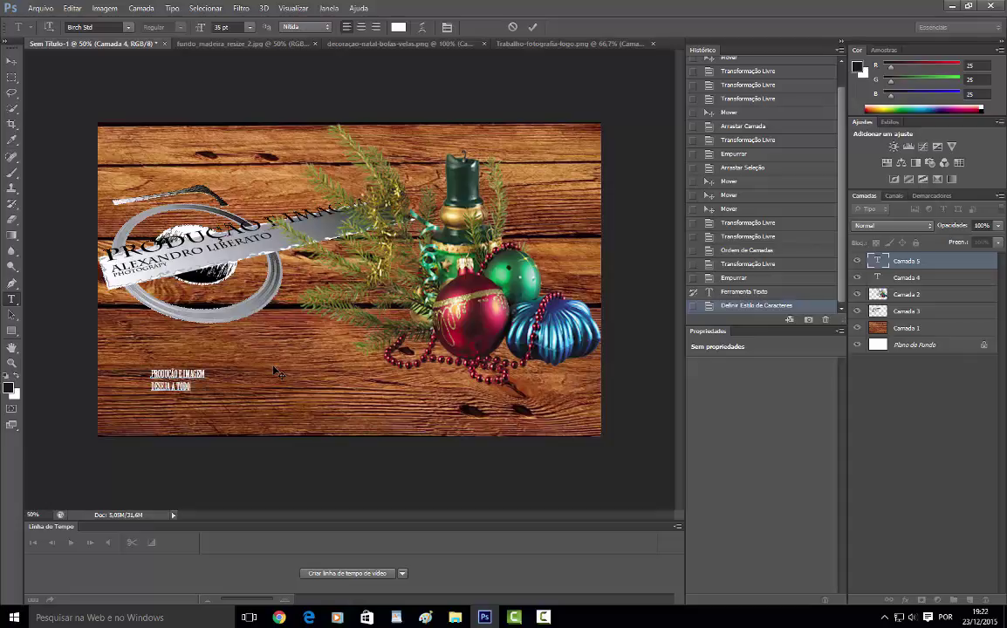
pyautogui.write('S OS ANIGOS')
pyautogui.press('Return')
pyautogui.write('FA')
pyautogui.write(' FA')
pyautogui.write('CEBOOK')
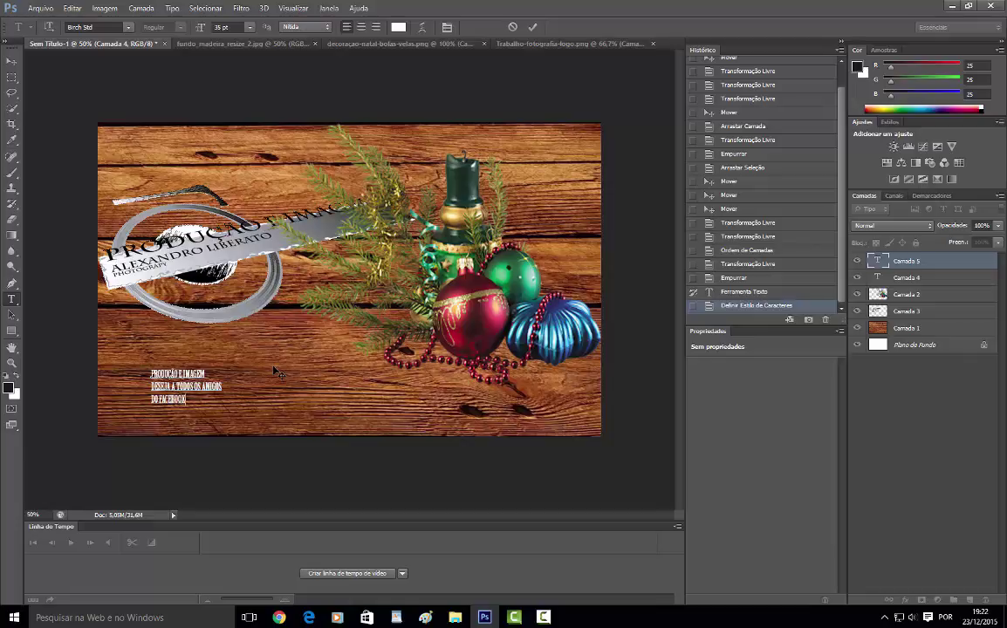
pyautogui.write(' UM FELIZ NATAL')
# - Enlarge the whole greeting to nearly half the canvas width and move it up so all three lines fit below the logo
pyautogui.moveTo(231, 399); pyautogui.dragTo(116, 347)
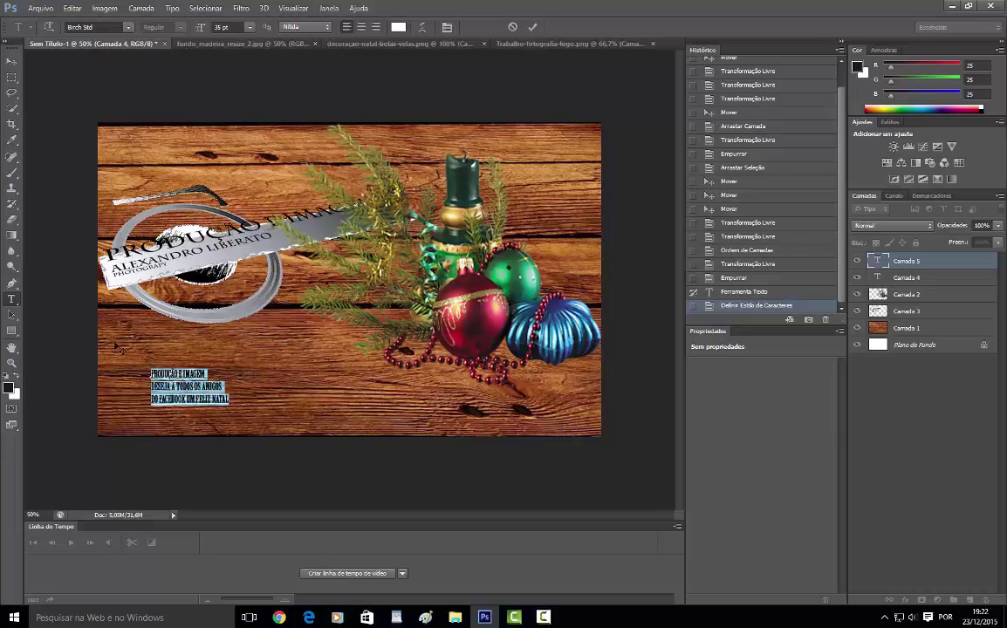
pyautogui.click(196, 28)
pyautogui.press('Down')
pyautogui.press('Down')
pyautogui.press('Down')
pyautogui.press('Down')
pyautogui.press('Down')
pyautogui.press('Down')
pyautogui.press('Down')
pyautogui.press('Down')
pyautogui.press('Down')
pyautogui.press('Down')
pyautogui.press('Down')
pyautogui.press('Down')
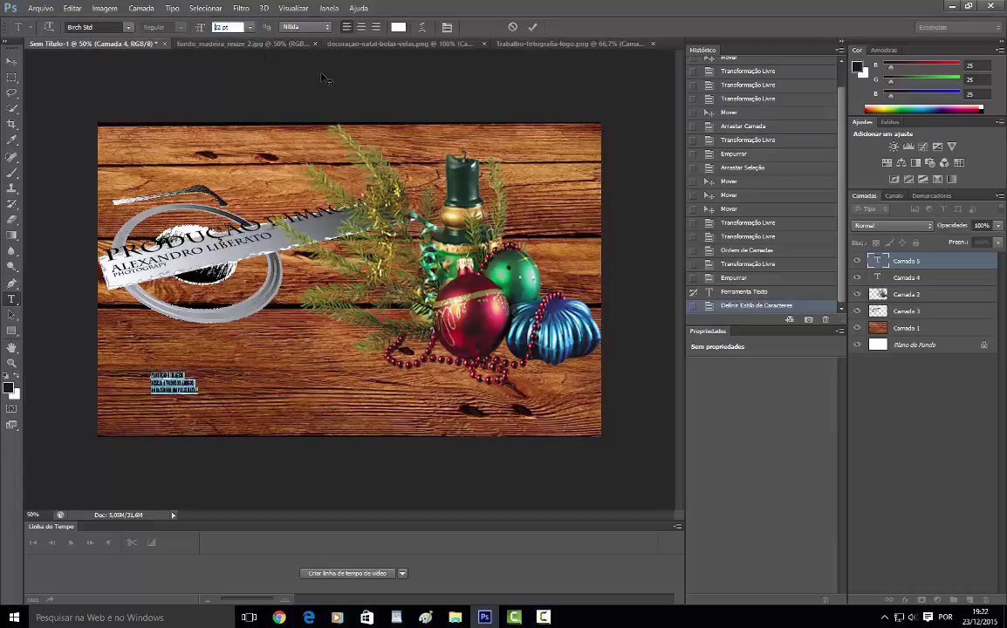
pyautogui.press('Up')
pyautogui.press('Up')
pyautogui.press('Up')
pyautogui.press('Up')
pyautogui.press('Up')
pyautogui.press('Up')
pyautogui.press('Up')
pyautogui.press('Up')
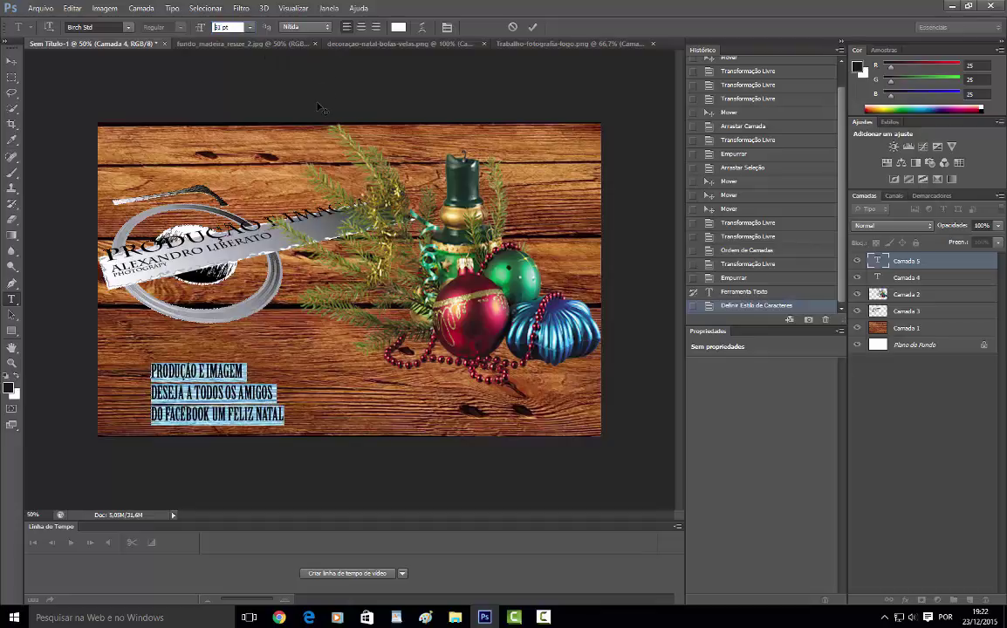
pyautogui.press('Up')
pyautogui.press('Up')
pyautogui.press('Up')
pyautogui.press('Up')
pyautogui.press('Up')
pyautogui.press('Up')
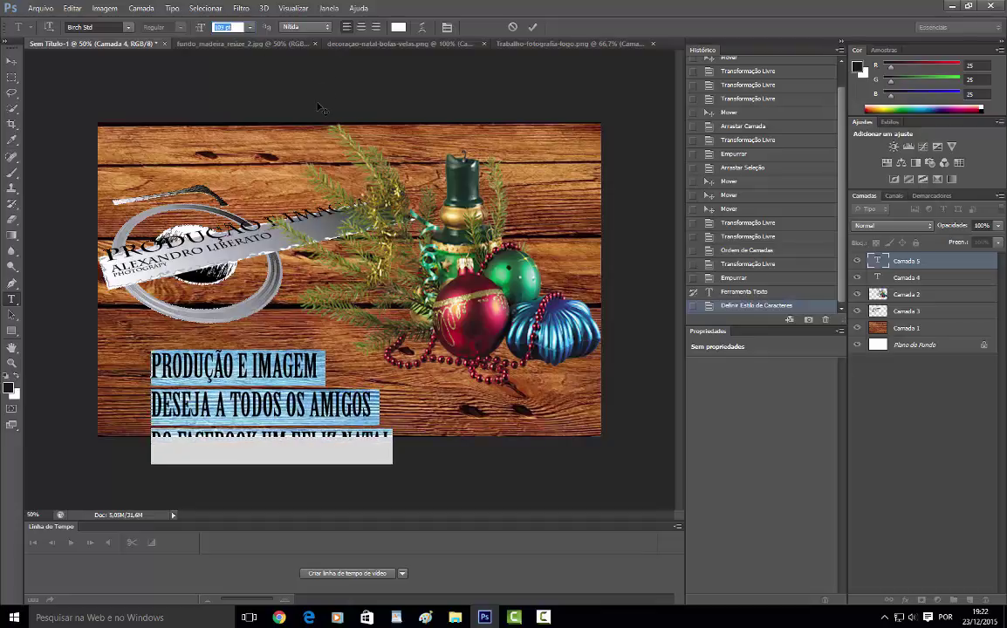
pyautogui.press('Up')
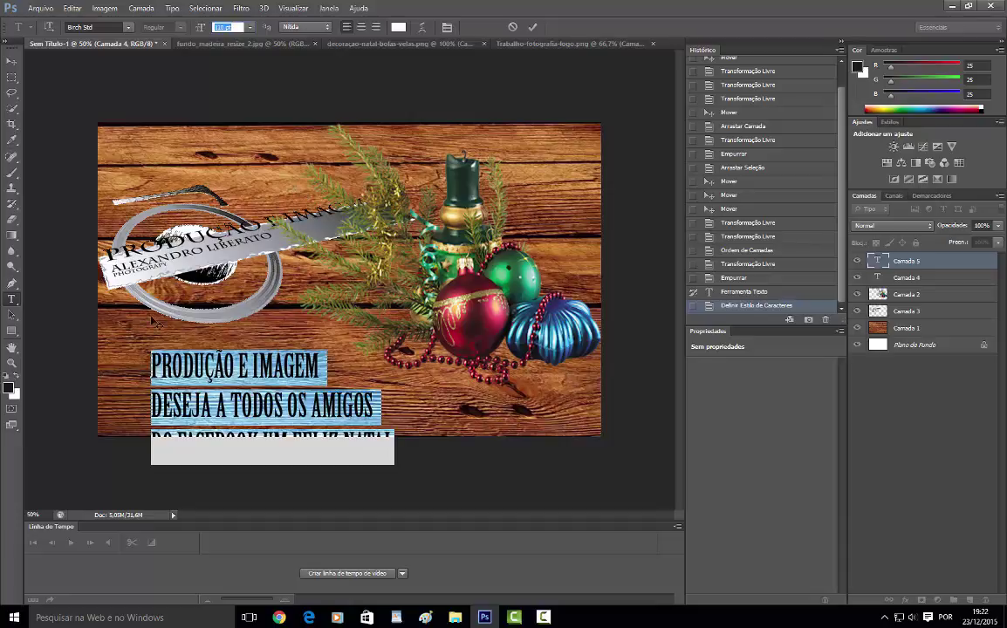
pyautogui.click(12, 61)
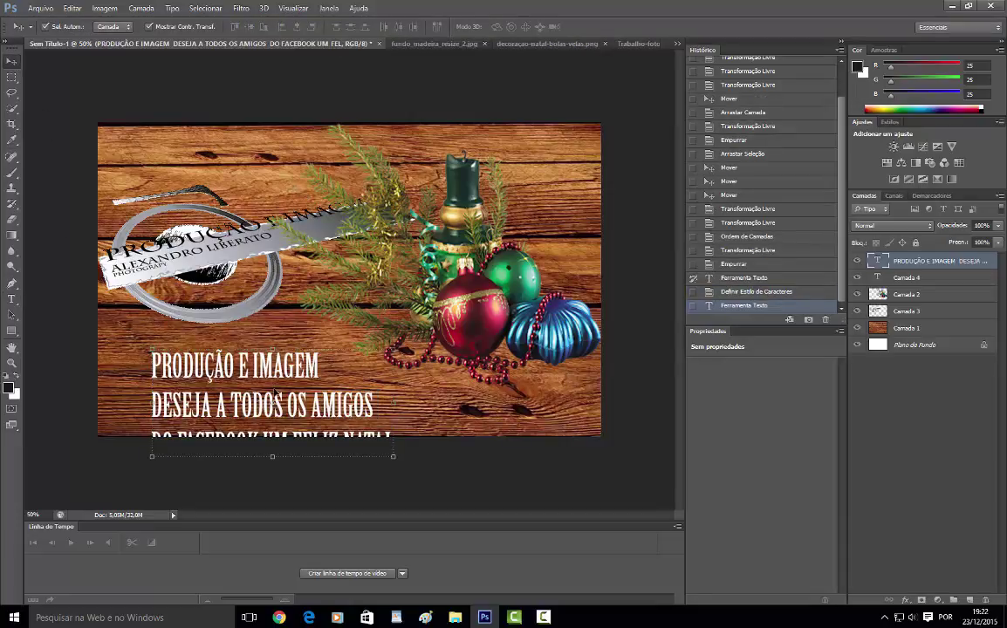
pyautogui.moveTo(269, 391); pyautogui.dragTo(253, 356)
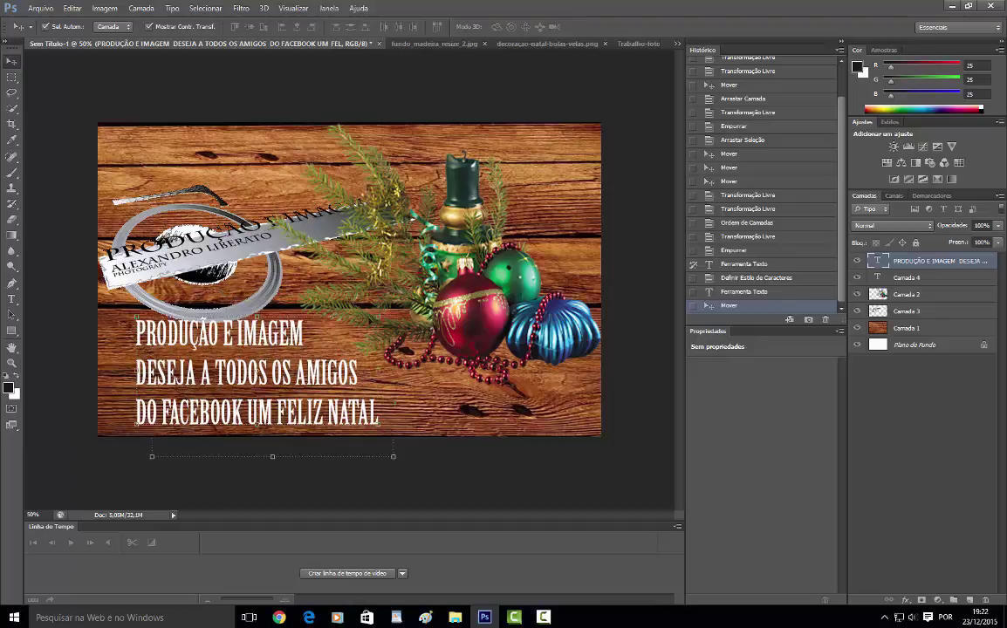
# - Skew the greeting horizontally by about 41.5° with Inclinar, shift it right within the wood area below the logo, and apply the transformation
pyautogui.hotkey('ctrl', 't')
pyautogui.rightClick(347, 365)
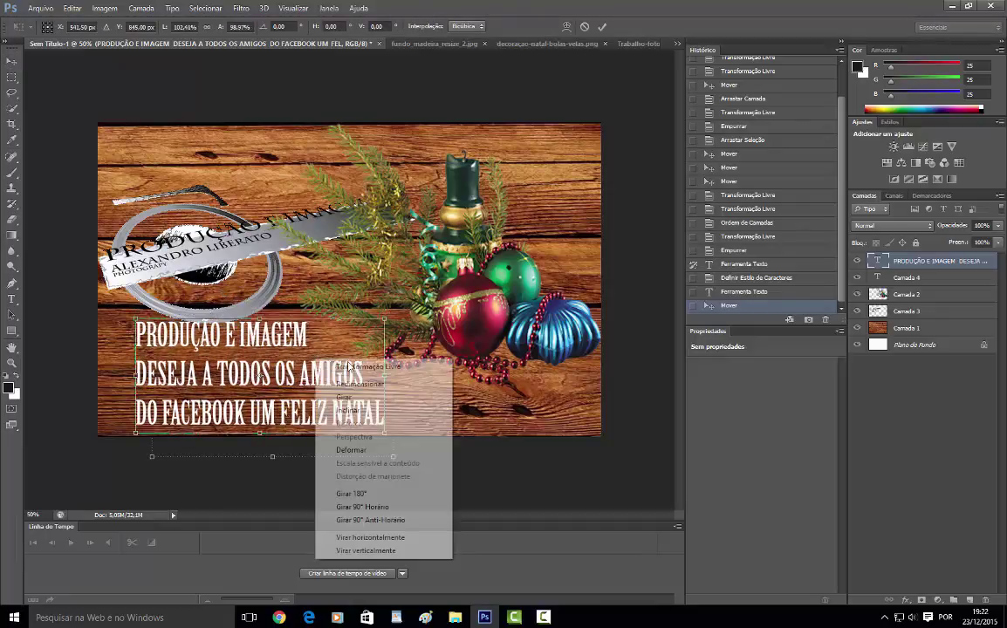
pyautogui.click(375, 409)
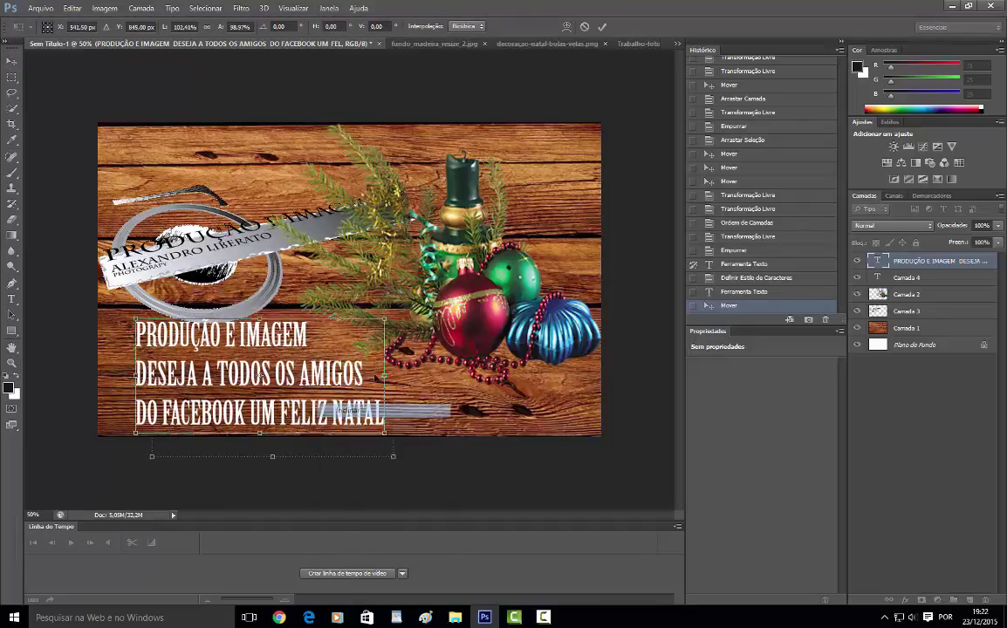
pyautogui.moveTo(386, 325); pyautogui.dragTo(335, 332)
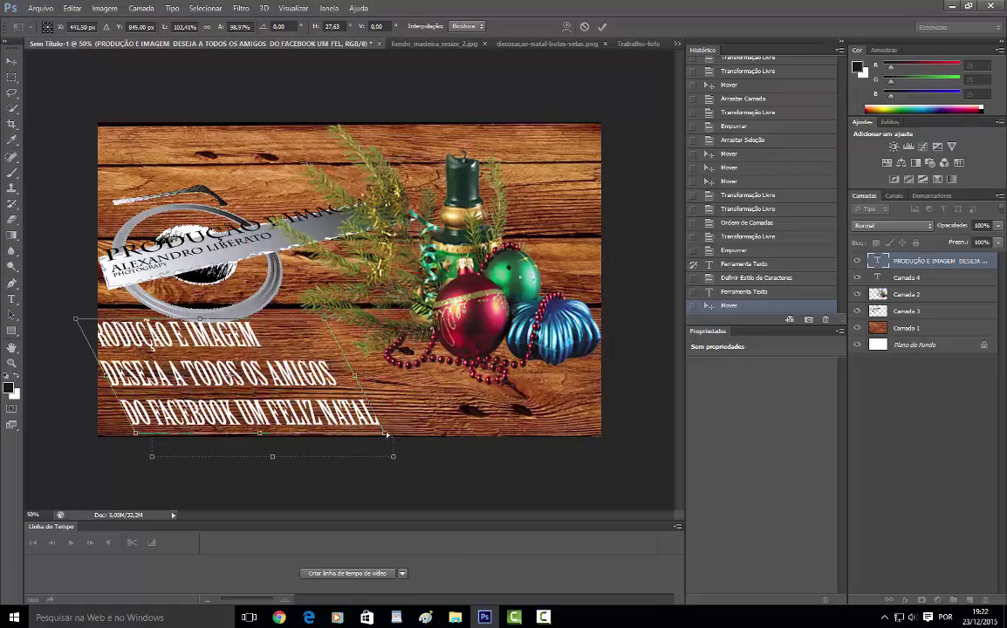
pyautogui.moveTo(386, 434); pyautogui.dragTo(432, 436)
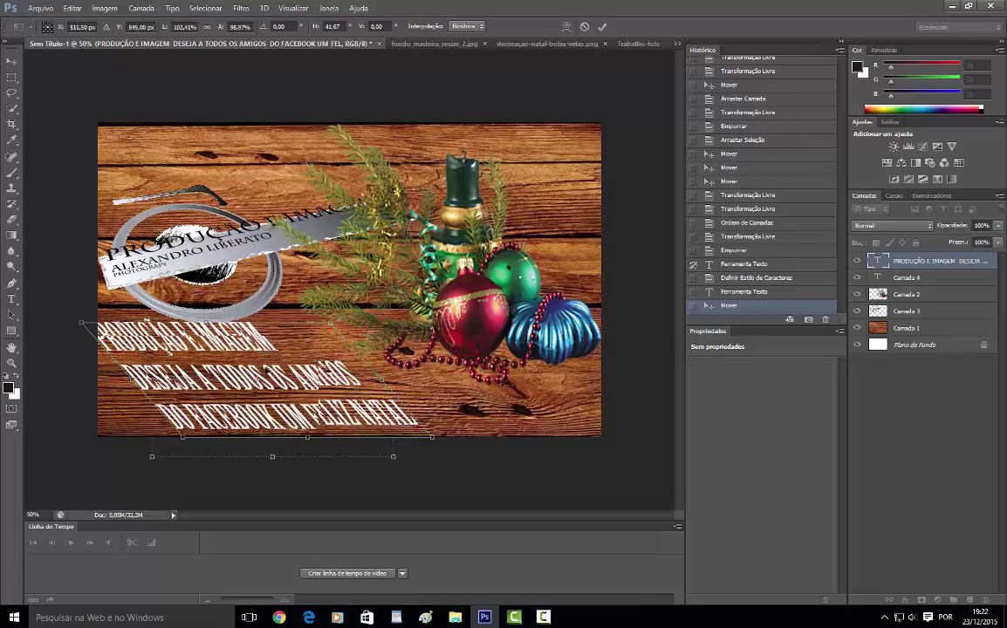
pyautogui.moveTo(266, 371); pyautogui.dragTo(305, 374)
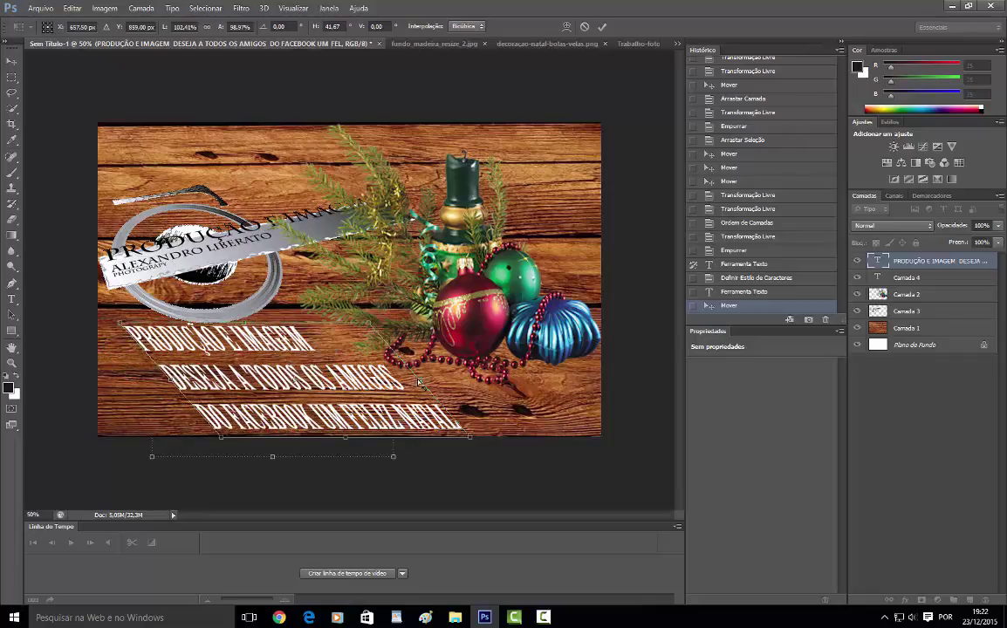
pyautogui.moveTo(419, 381); pyautogui.dragTo(424, 384)
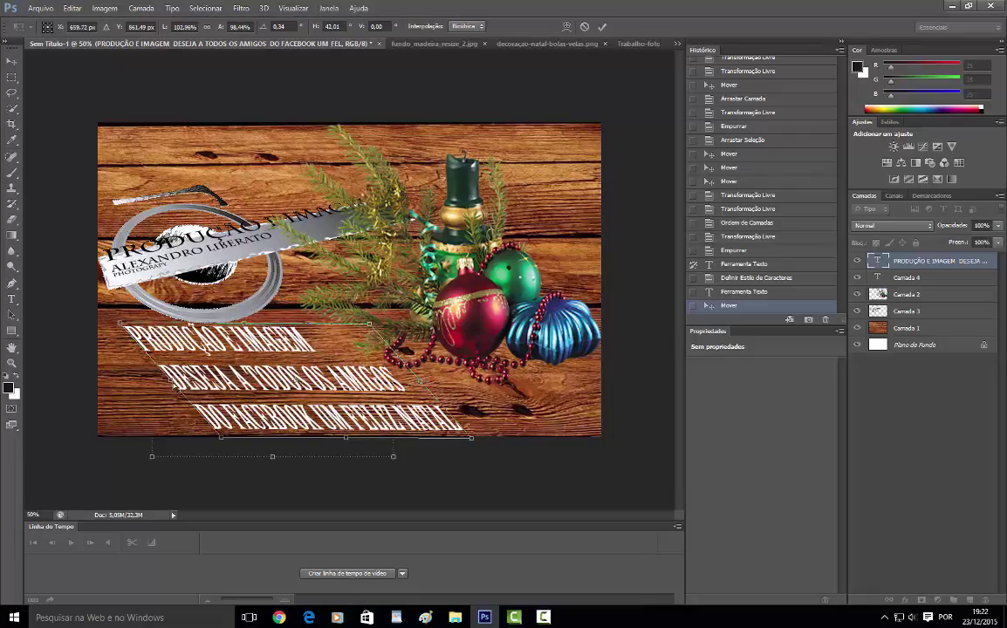
pyautogui.moveTo(173, 387); pyautogui.dragTo(172, 393)
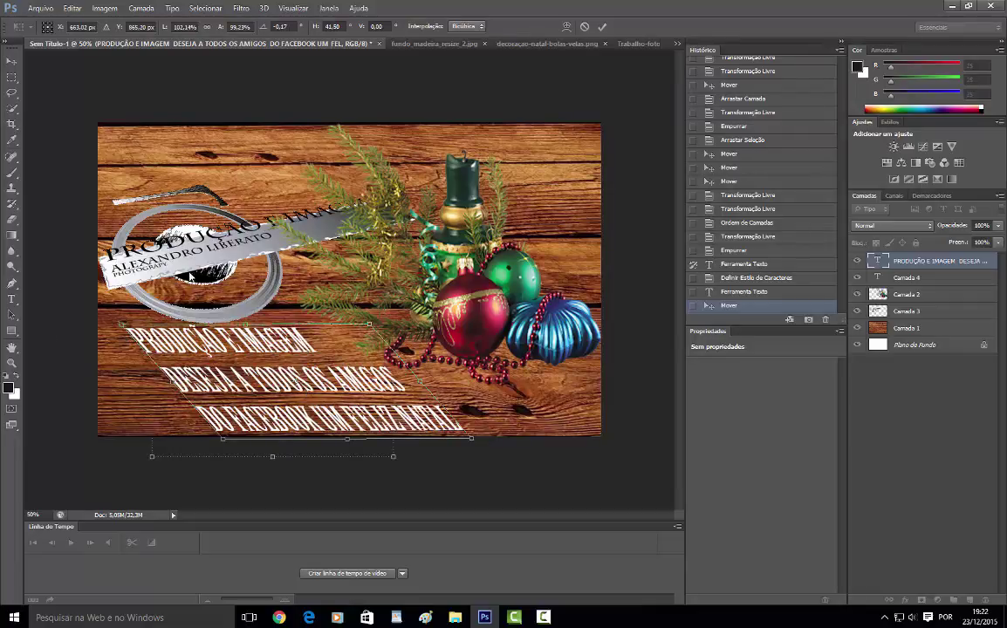
pyautogui.press('Return')
# - Rotate the logo on Camada 3 clockwise by about 12.4°, move it up towards the canvas's upper edge, and apply the transformation
pyautogui.click(906, 314)
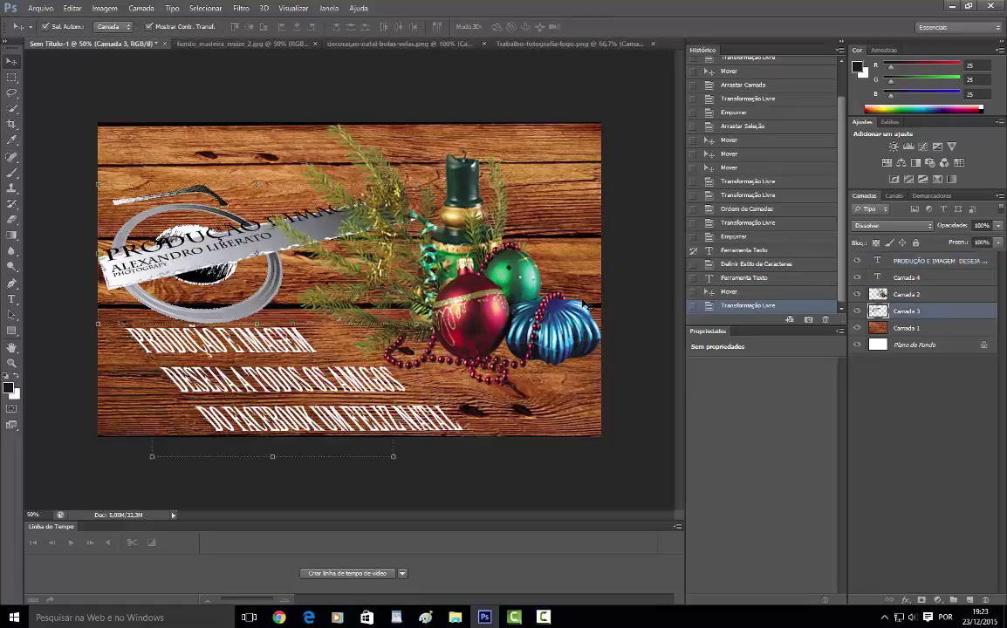
pyautogui.hotkey('ctrl', 't')
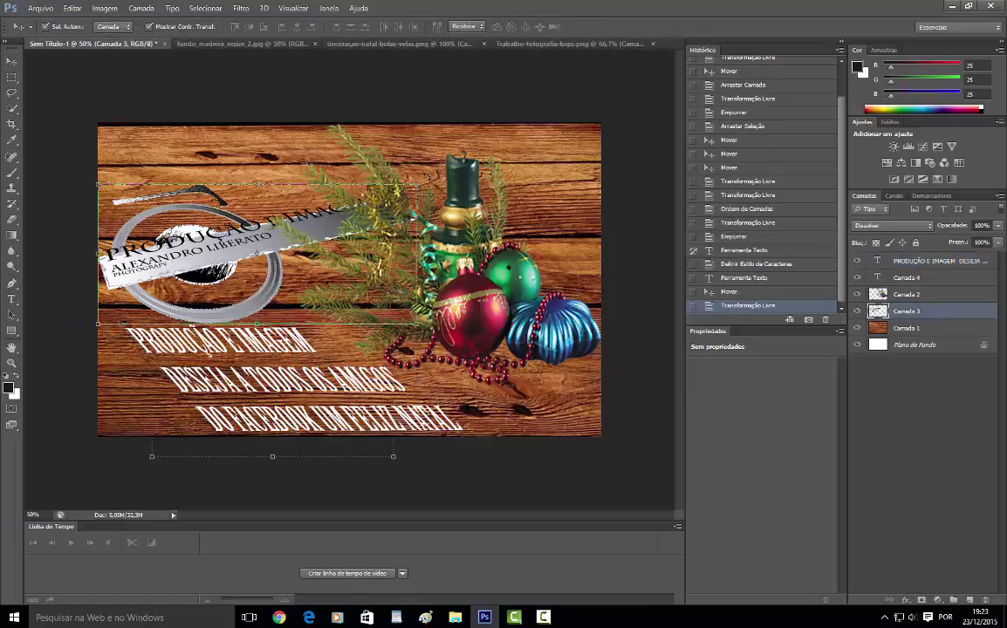
pyautogui.moveTo(384, 159); pyautogui.dragTo(450, 203)
pyautogui.press('Up')
pyautogui.press('Up')
pyautogui.press('Up')
pyautogui.press('Up')
pyautogui.press('Up')
pyautogui.press('Up')
pyautogui.press('Up')
pyautogui.press('Up')
pyautogui.press('Up')
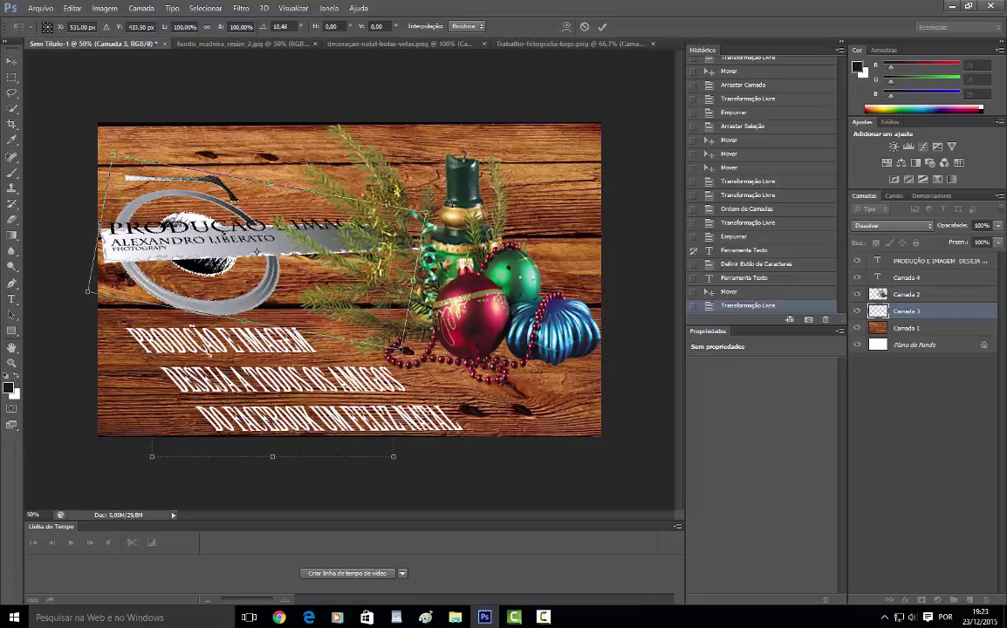
pyautogui.moveTo(255, 247); pyautogui.dragTo(255, 228)
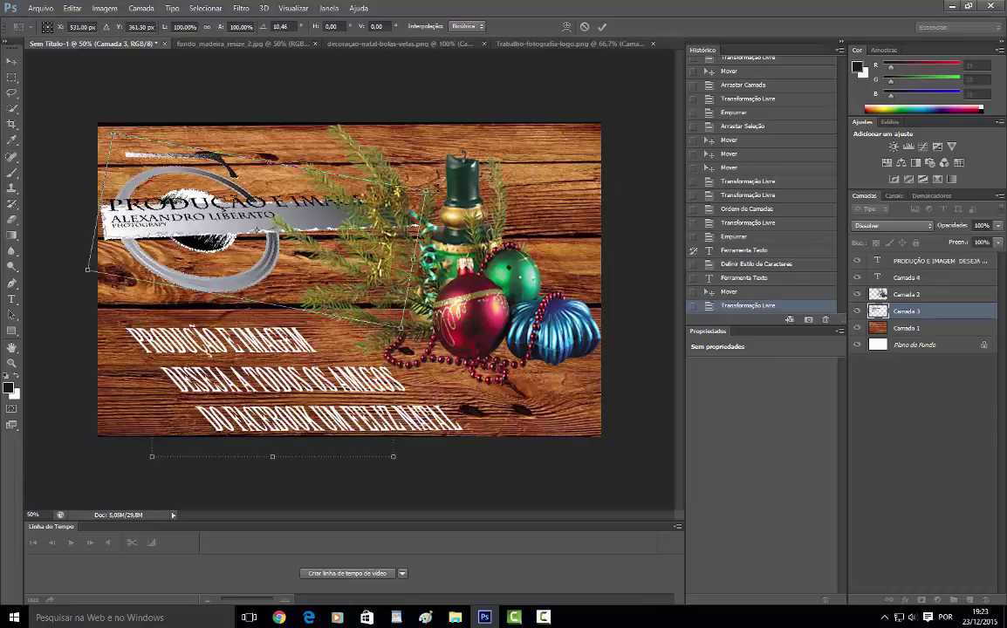
pyautogui.moveTo(395, 170); pyautogui.dragTo(453, 178)
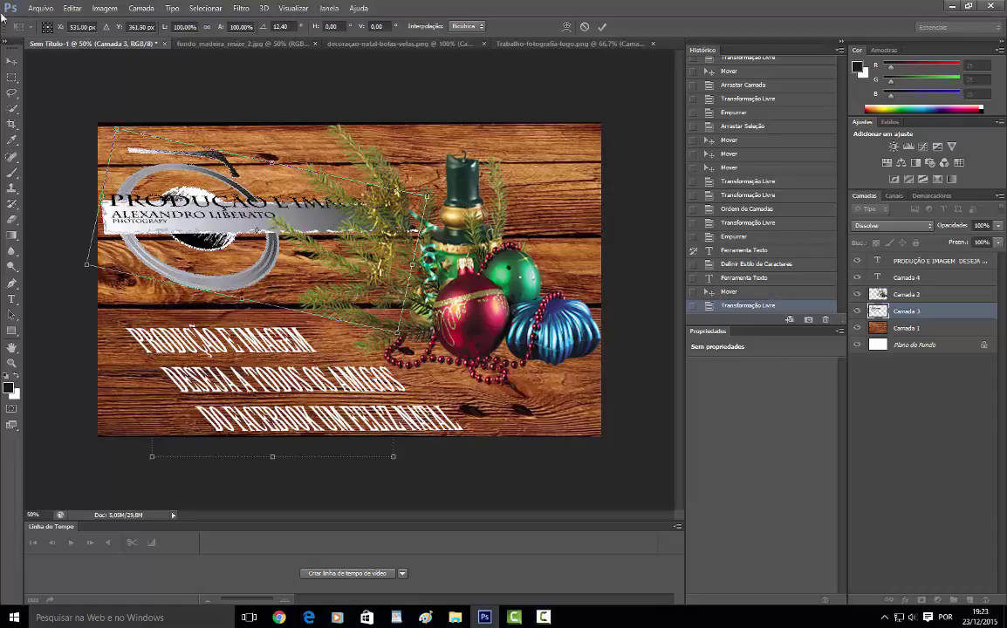
pyautogui.click(11, 61)
pyautogui.click(449, 230)
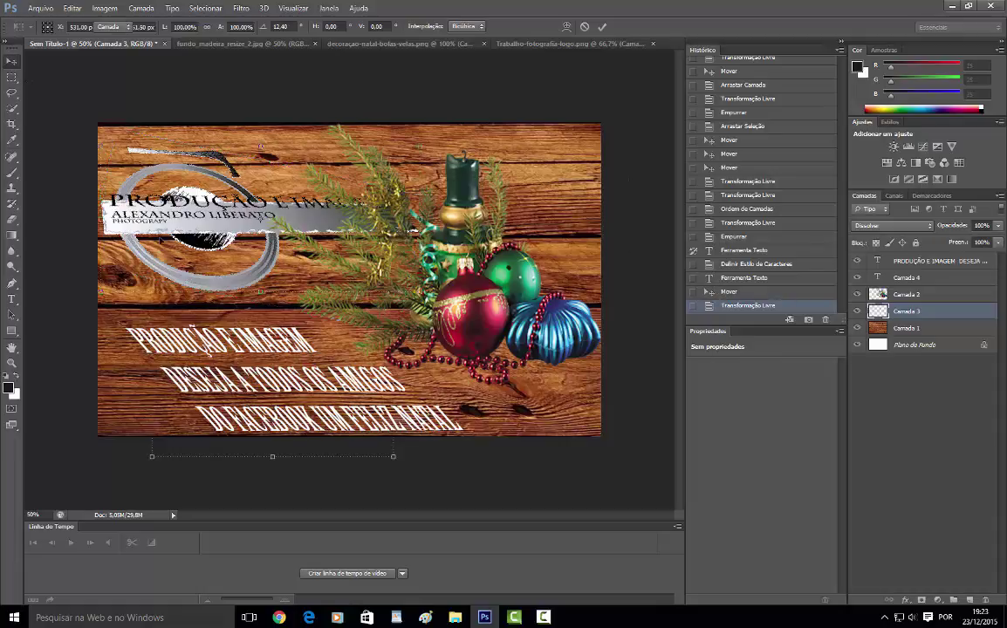
# - Nudge the skewed greeting slightly upward so it sits closer to the logo
pyautogui.click(221, 332)
pyautogui.press('Up')
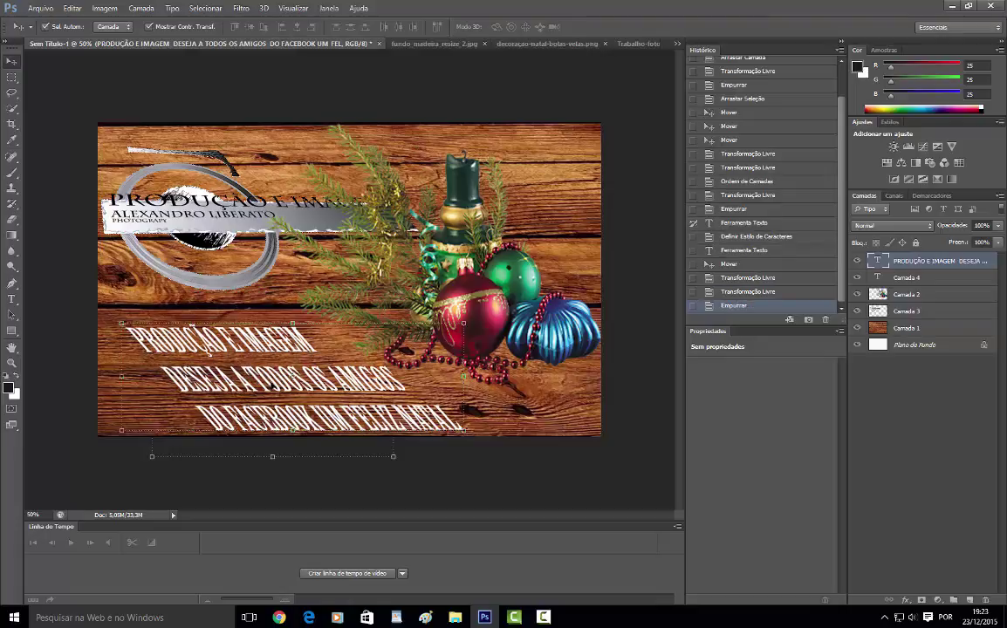
pyautogui.press('Up')
pyautogui.press('Up')
pyautogui.press('Up')
pyautogui.press('Up')
pyautogui.press('Up')
pyautogui.press('Up')
pyautogui.press('Up')
pyautogui.press('Up')
pyautogui.press('Up')
pyautogui.press('Up')
pyautogui.press('Up')
pyautogui.press('Up')
pyautogui.press('Up')
pyautogui.press('Up')
pyautogui.press('Up')
pyautogui.press('Up')
pyautogui.press('Up')
pyautogui.press('Up')
pyautogui.press('Up')
pyautogui.press('Up')
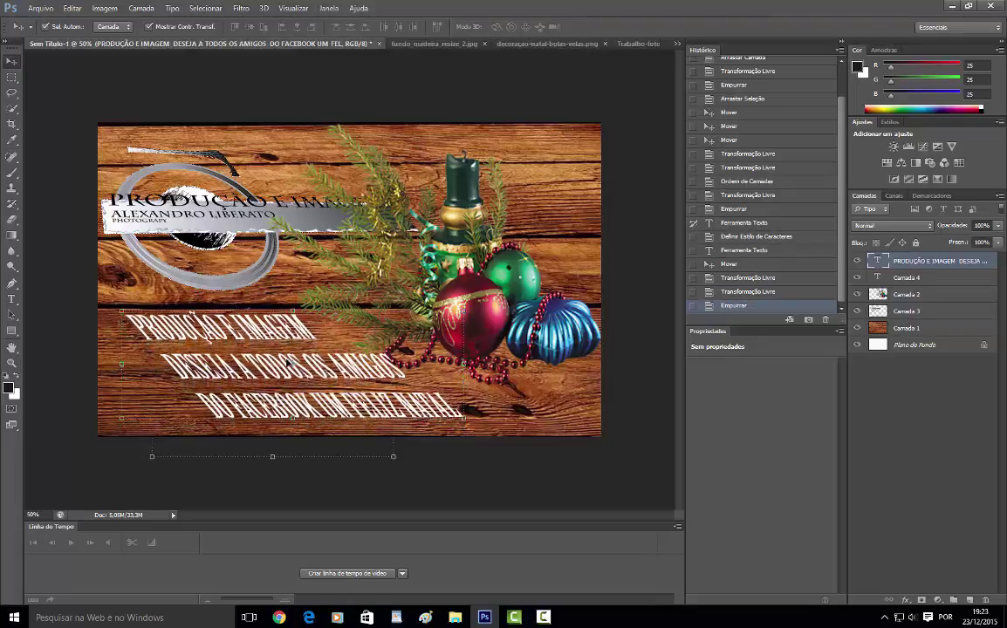
pyautogui.press('Up')
pyautogui.press('Up')
pyautogui.press('Up')
pyautogui.press('Up')
pyautogui.press('Up')
pyautogui.press('Up')
pyautogui.press('Up')
pyautogui.press('Up')
pyautogui.press('Up')
pyautogui.press('Up')
pyautogui.press('Up')
pyautogui.press('Up')
pyautogui.press('Up')
pyautogui.press('Up')
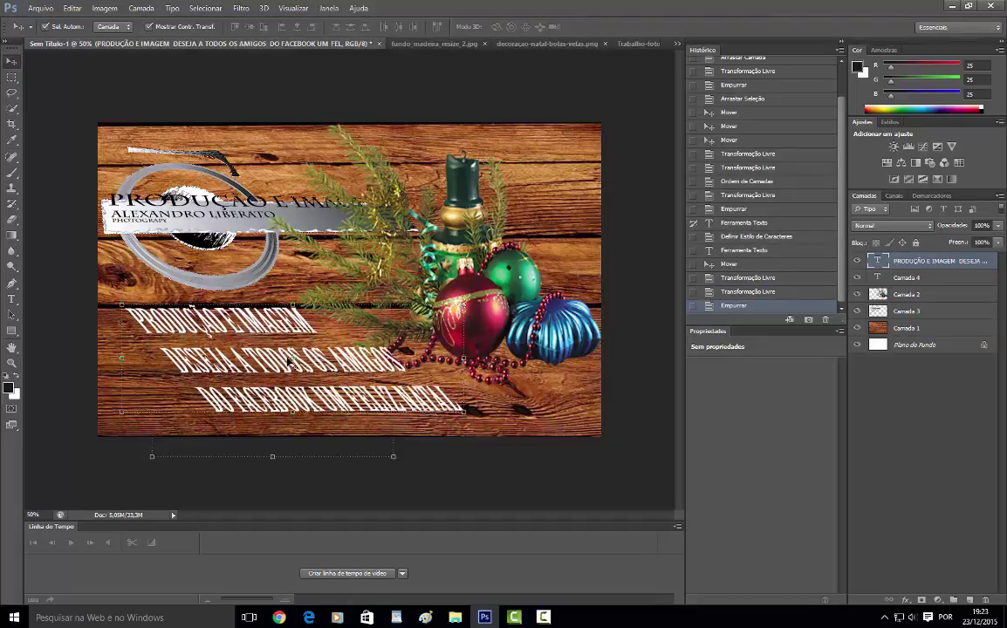
pyautogui.press('Down')
pyautogui.press('Down')
pyautogui.press('Down')
pyautogui.press('Down')
pyautogui.press('Down')
pyautogui.press('Down')
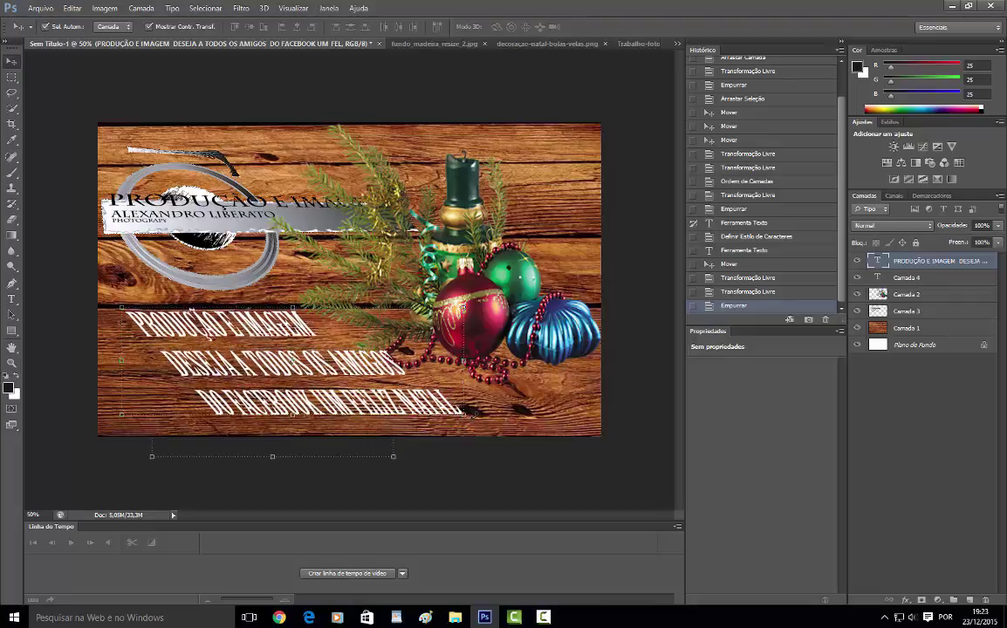
# - Narrow the greeting to about 75.7% width, skew it horizontally by about -8.6° with Inclinar, shift it right, and apply the transformation
pyautogui.moveTo(464, 415); pyautogui.dragTo(387, 421)
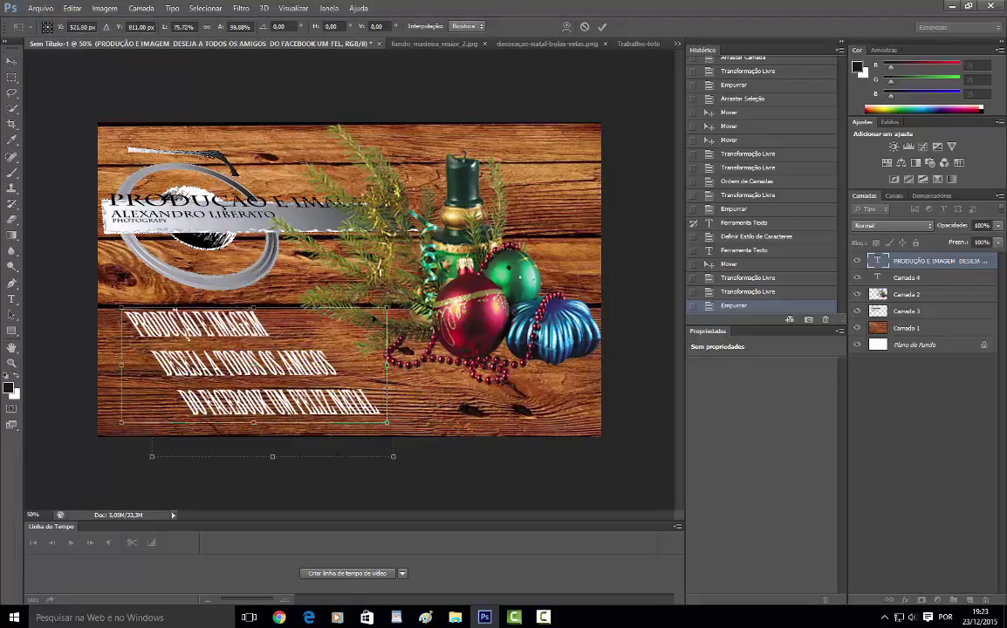
pyautogui.rightClick(372, 324)
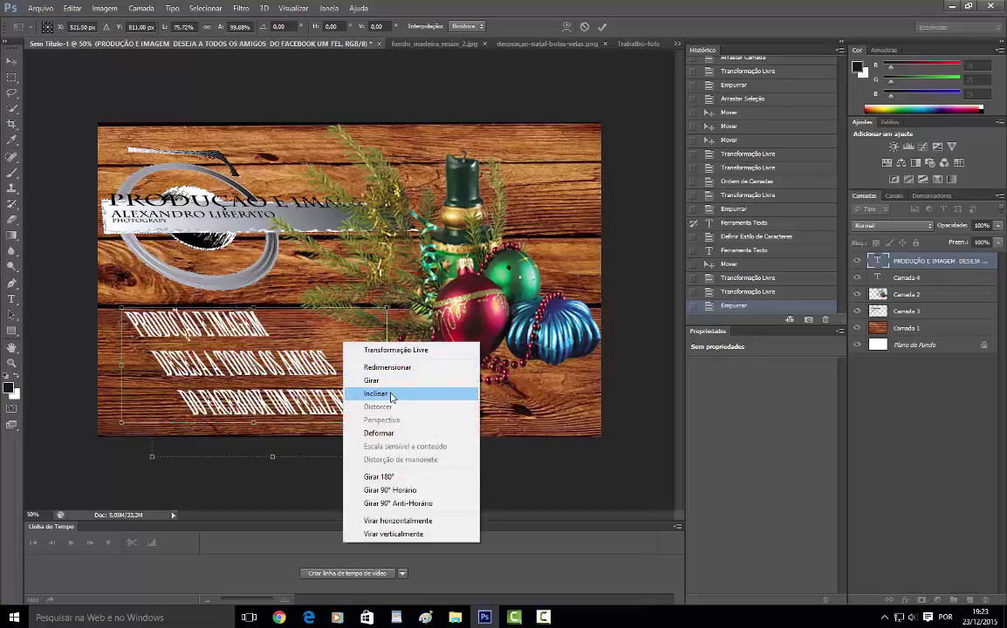
pyautogui.click(380, 347)
pyautogui.moveTo(392, 427); pyautogui.dragTo(367, 431)
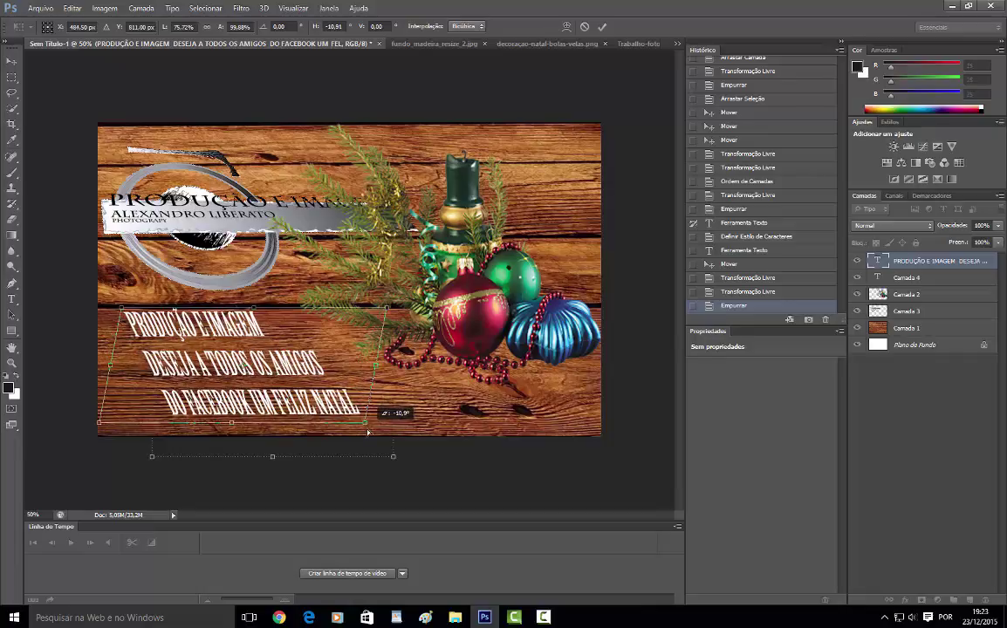
pyautogui.moveTo(298, 434); pyautogui.dragTo(245, 364)
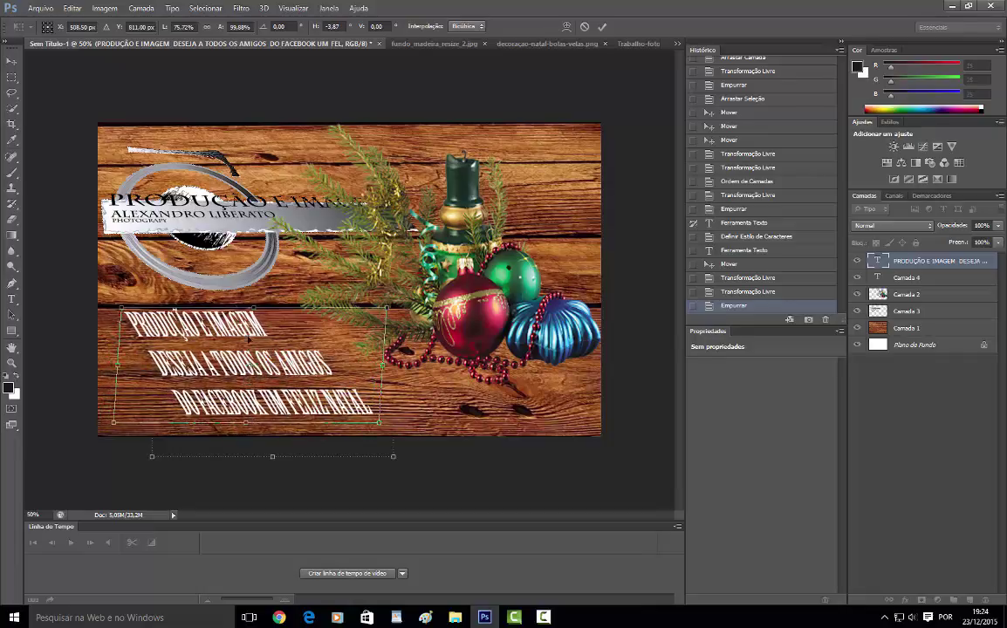
pyautogui.moveTo(228, 284); pyautogui.dragTo(271, 353)
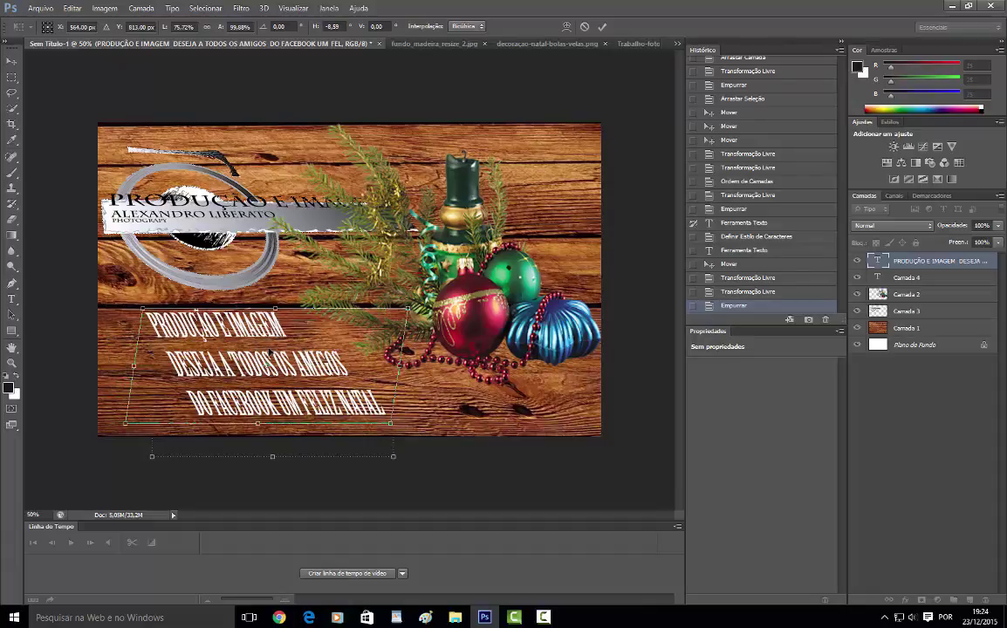
pyautogui.press('Return')
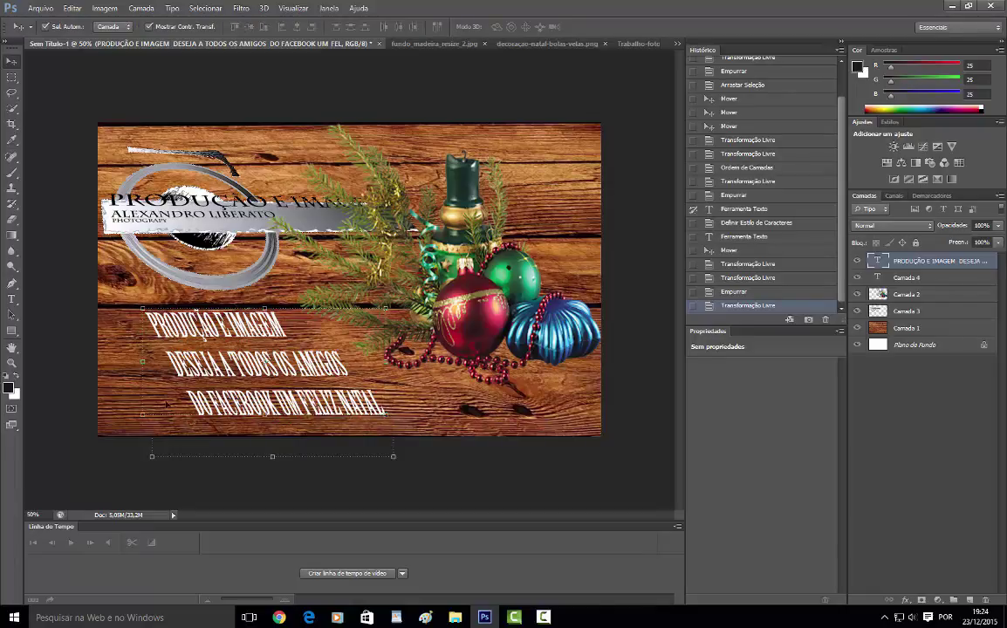
# - Select all three lines of the greeting text and try the Giddyup Std font on them
pyautogui.click(12, 298)
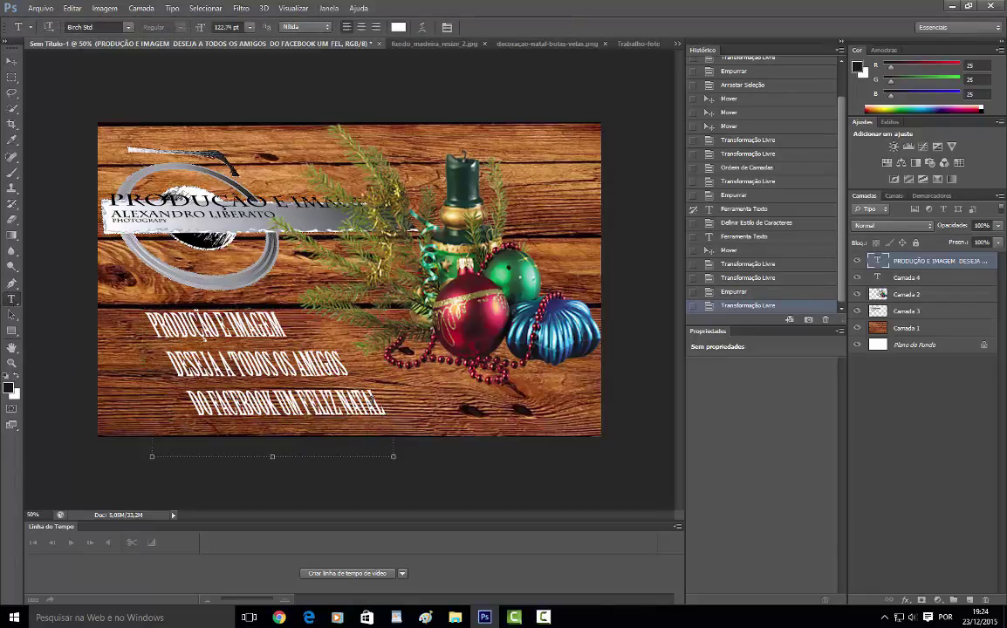
pyautogui.moveTo(376, 403); pyautogui.dragTo(172, 364)
pyautogui.click(374, 405)
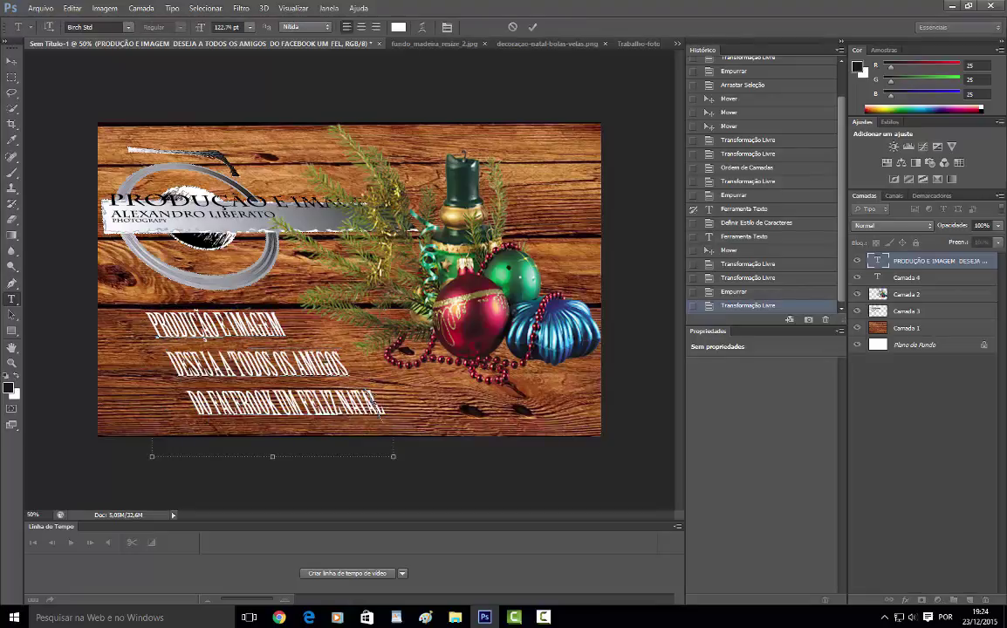
pyautogui.moveTo(374, 405); pyautogui.dragTo(177, 104)
pyautogui.click(96, 27)
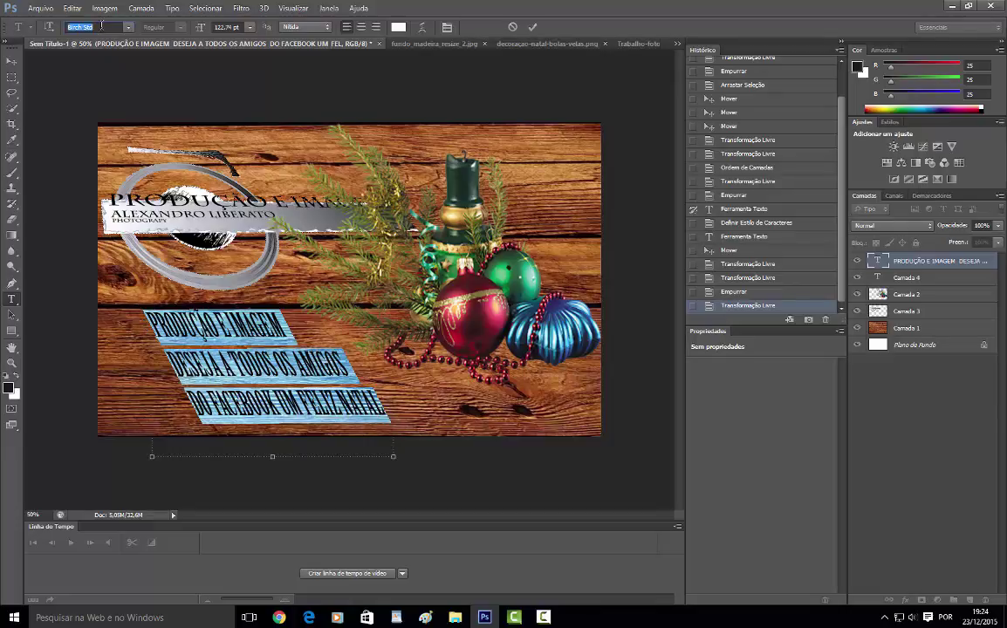
pyautogui.click(127, 27)
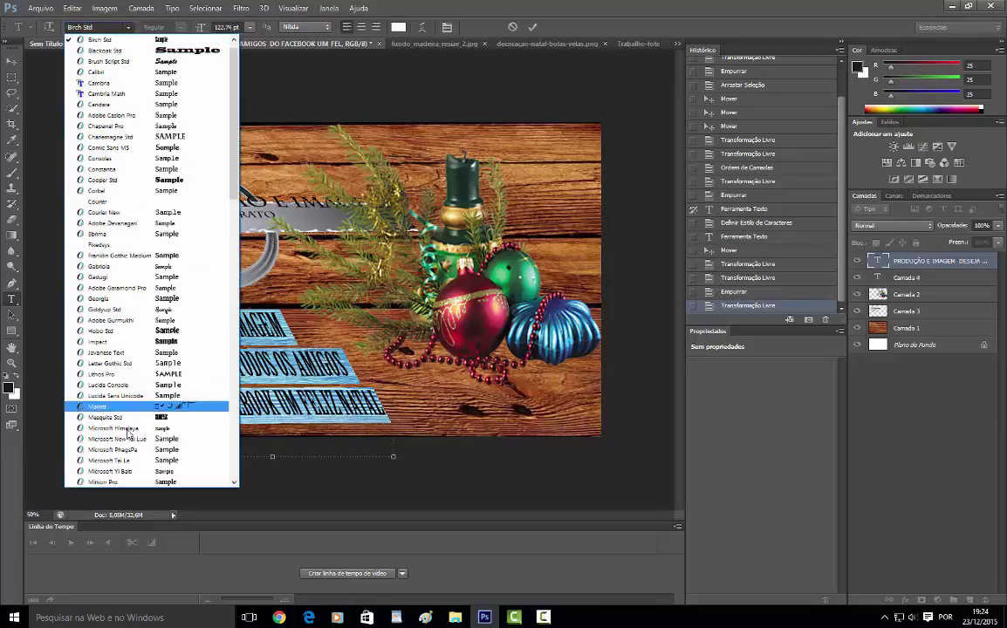
pyautogui.click(105, 309)
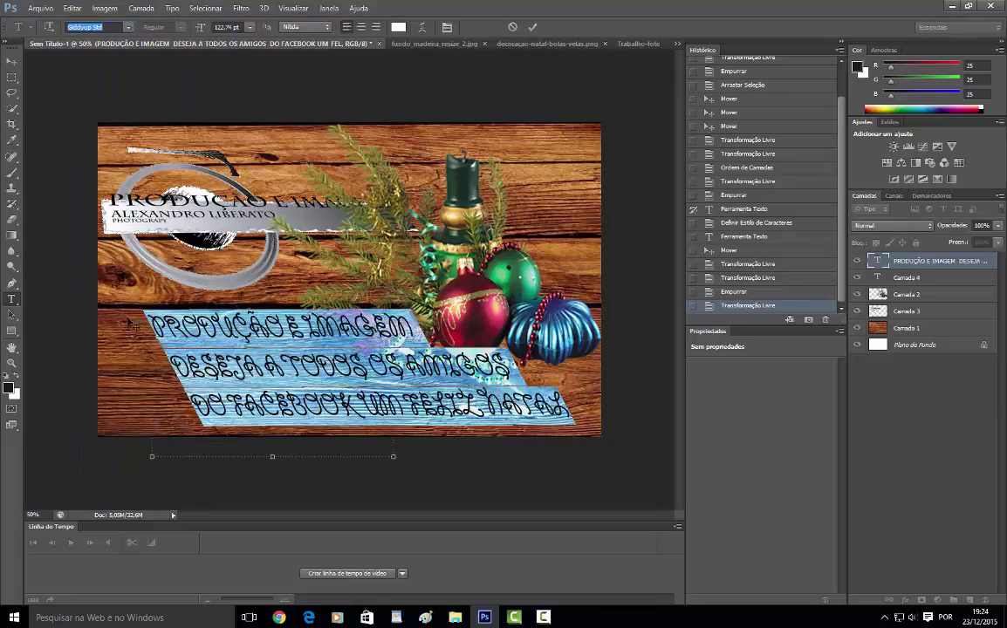
# - Try the MV Boli font on the greeting and check the preset font sizes without picking one
pyautogui.click(128, 29)
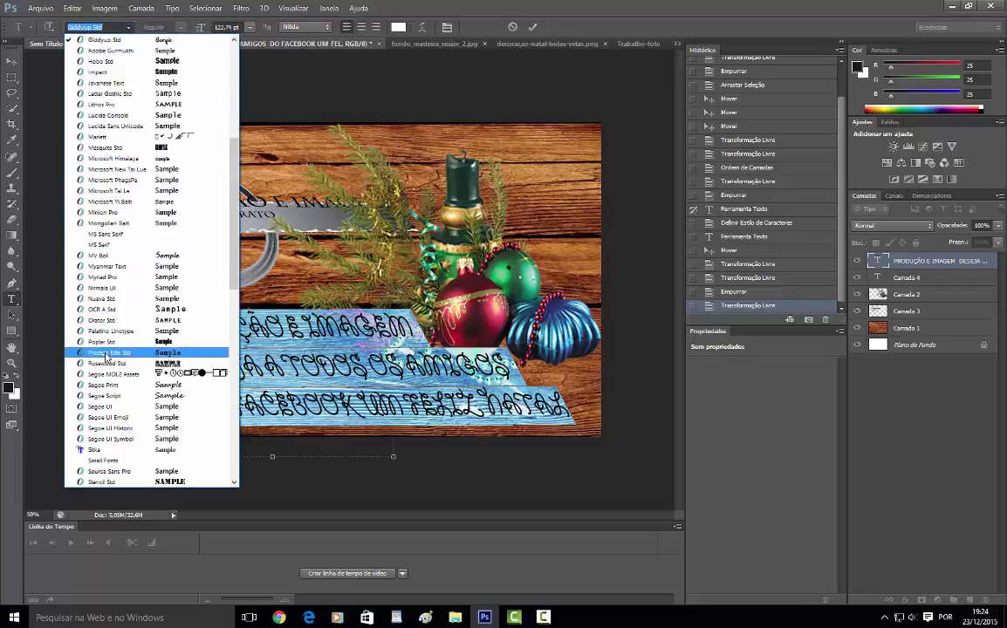
pyautogui.click(122, 255)
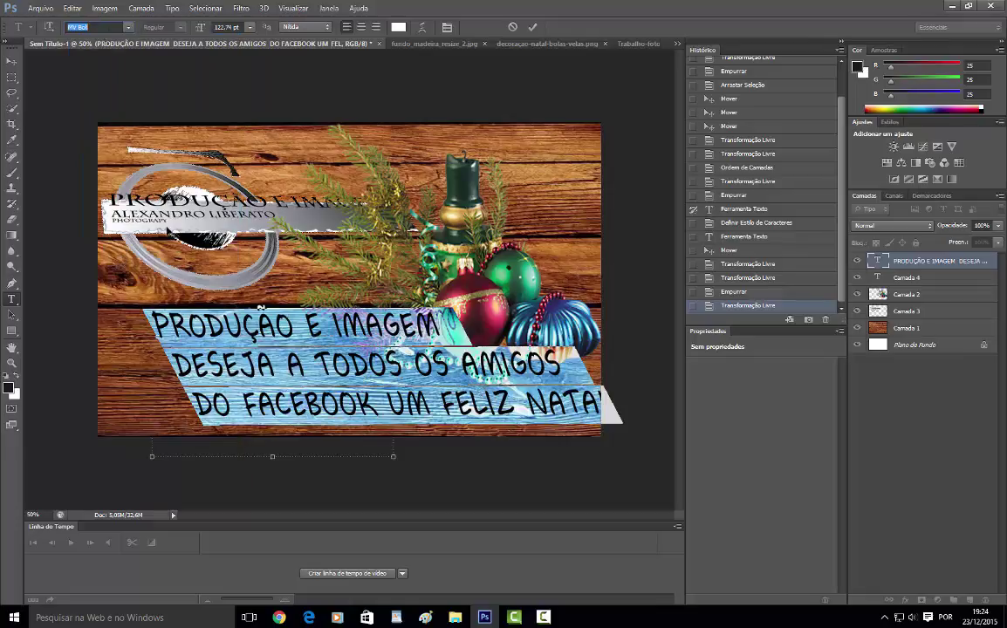
pyautogui.click(253, 28)
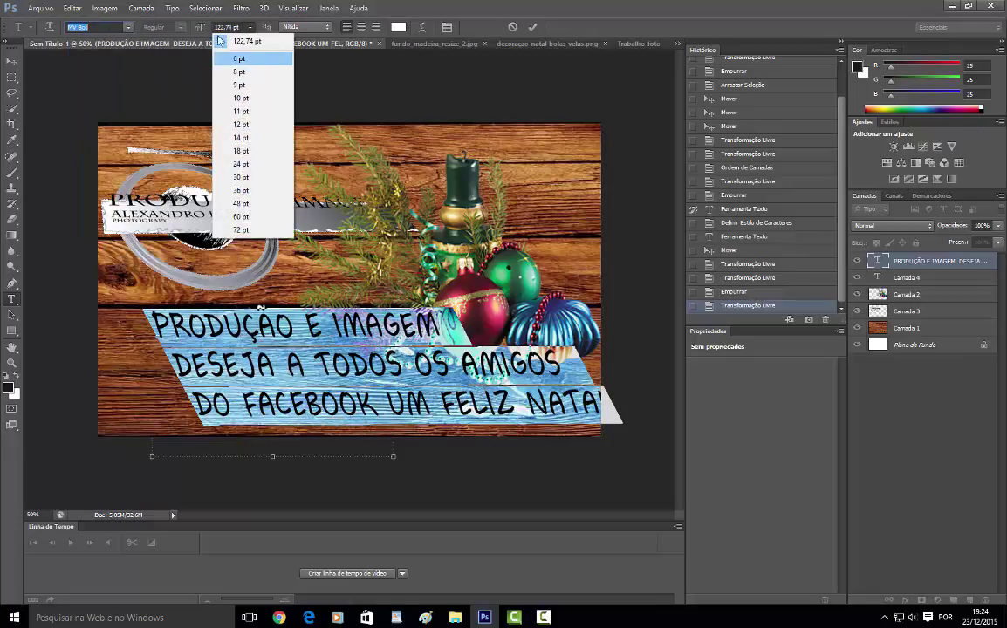
pyautogui.click(137, 84)
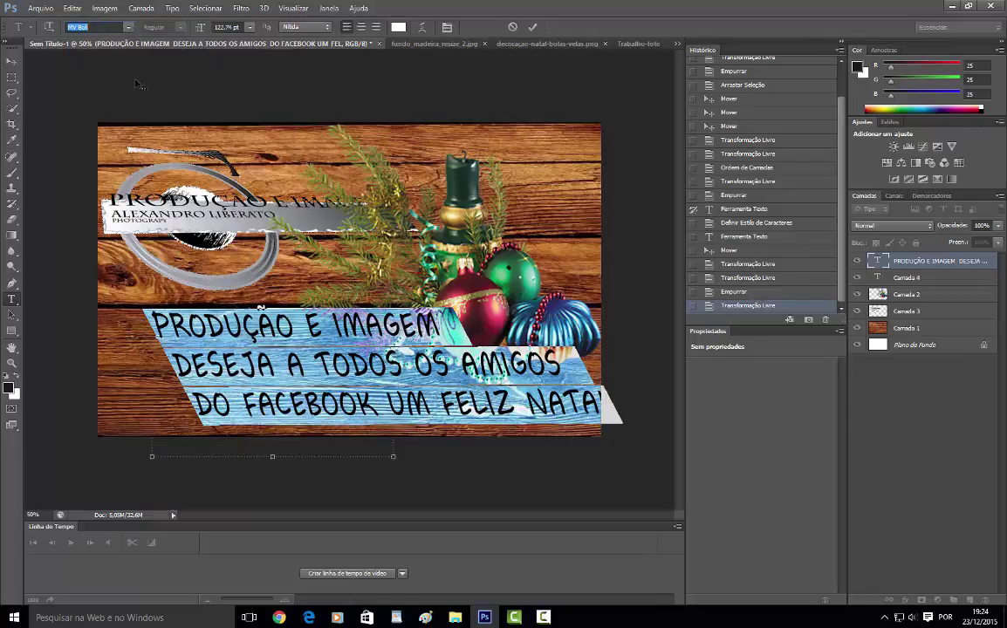
# - Try Segoe Script on the selected greeting, then switch its font back to MV Boli
pyautogui.click(123, 26)
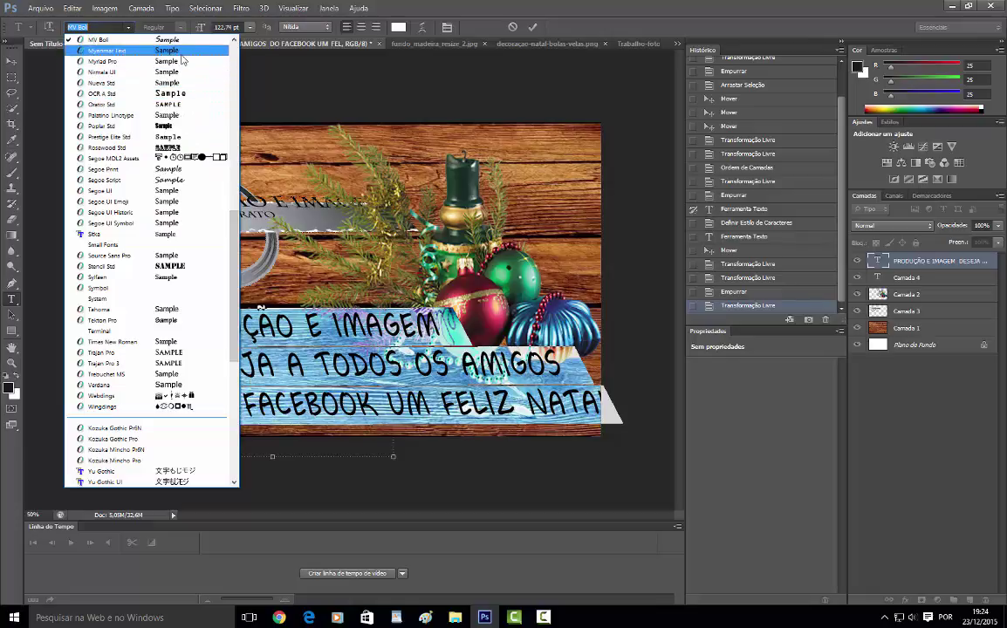
pyautogui.scroll(5, 218, 227)
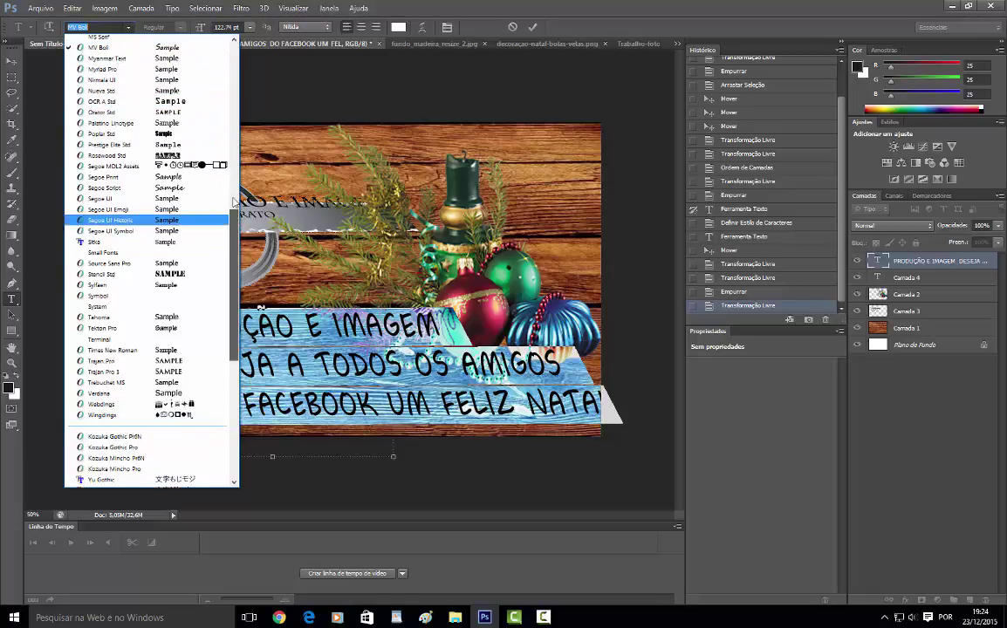
pyautogui.click(191, 320)
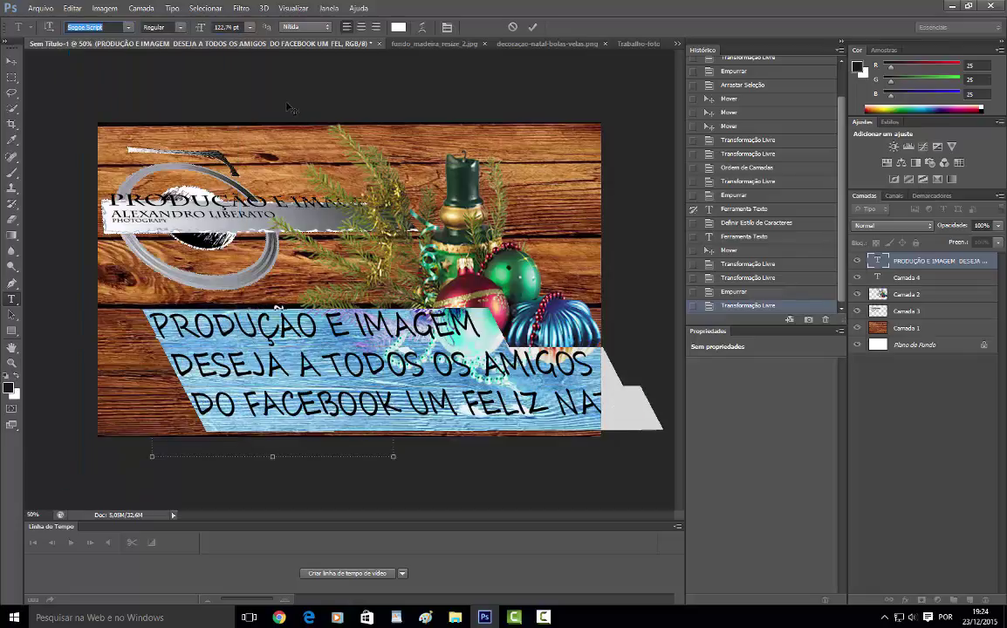
pyautogui.click(130, 29)
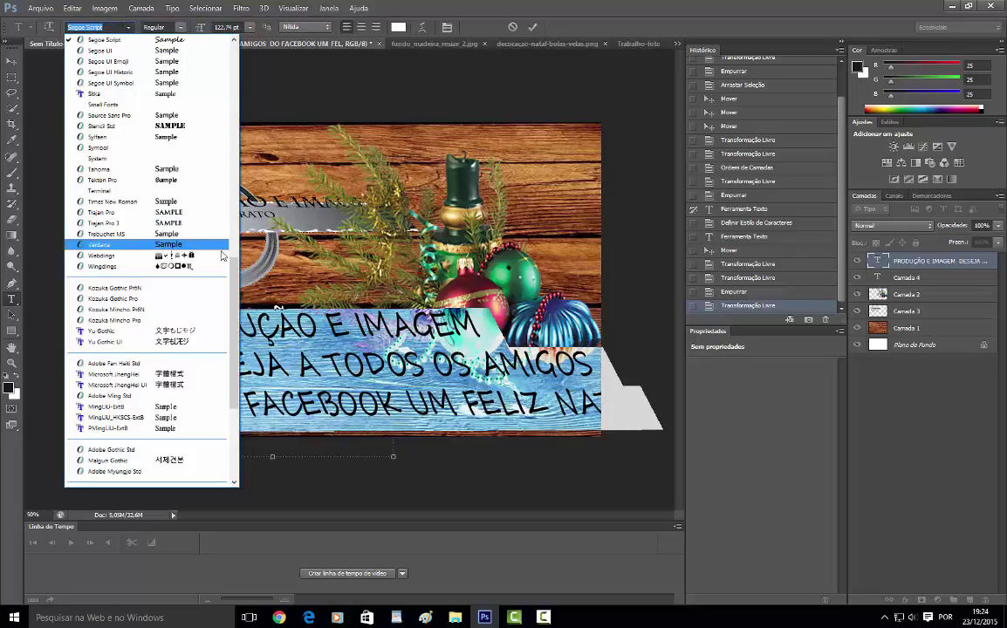
pyautogui.scroll(10, 218, 261)
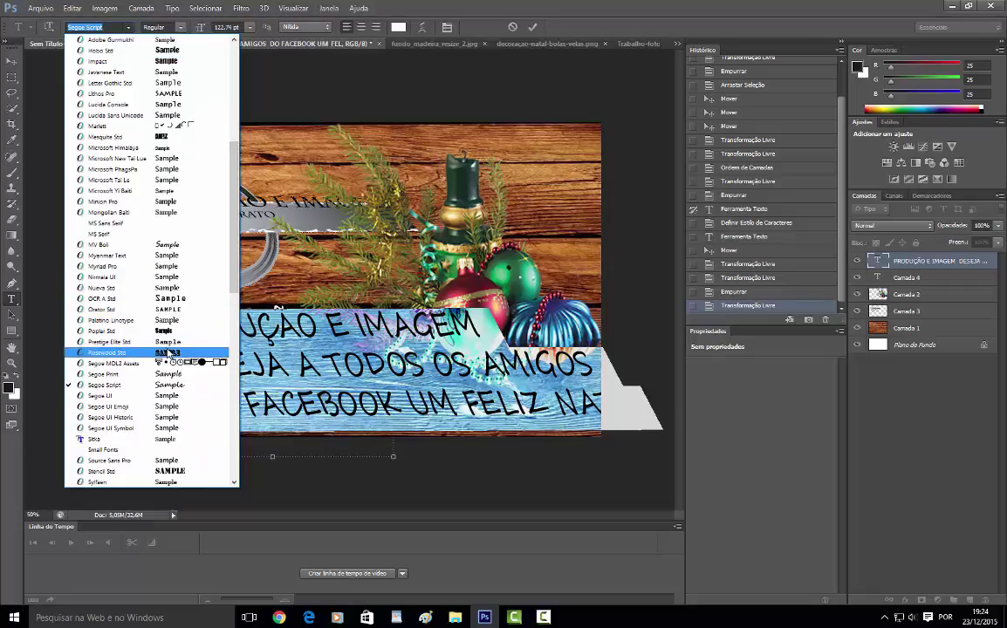
pyautogui.click(173, 249)
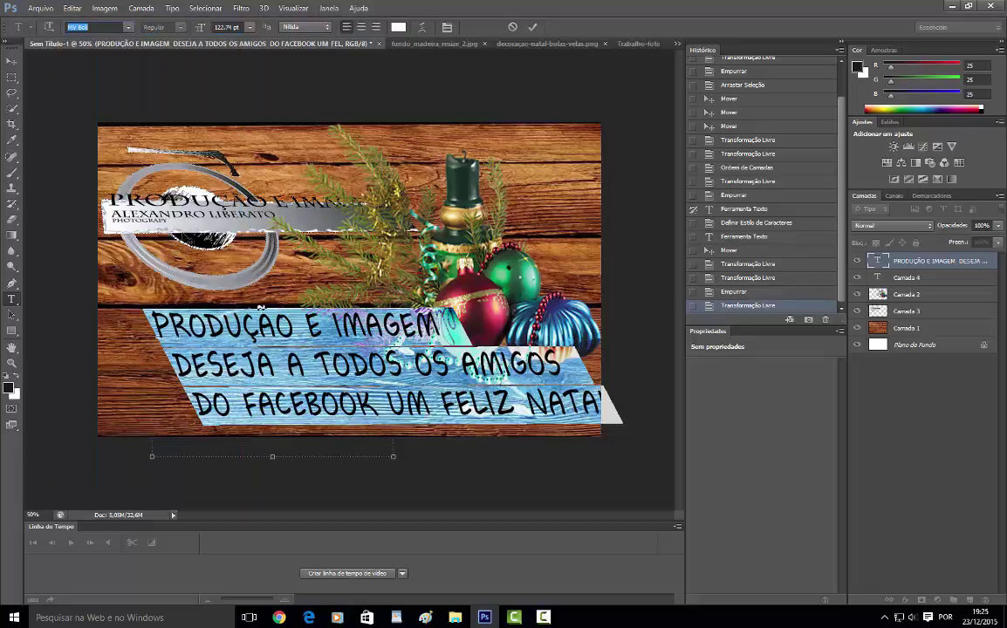
# - Try the Myanmar Text font and then Poplar Std on the selected greeting
pyautogui.click(128, 31)
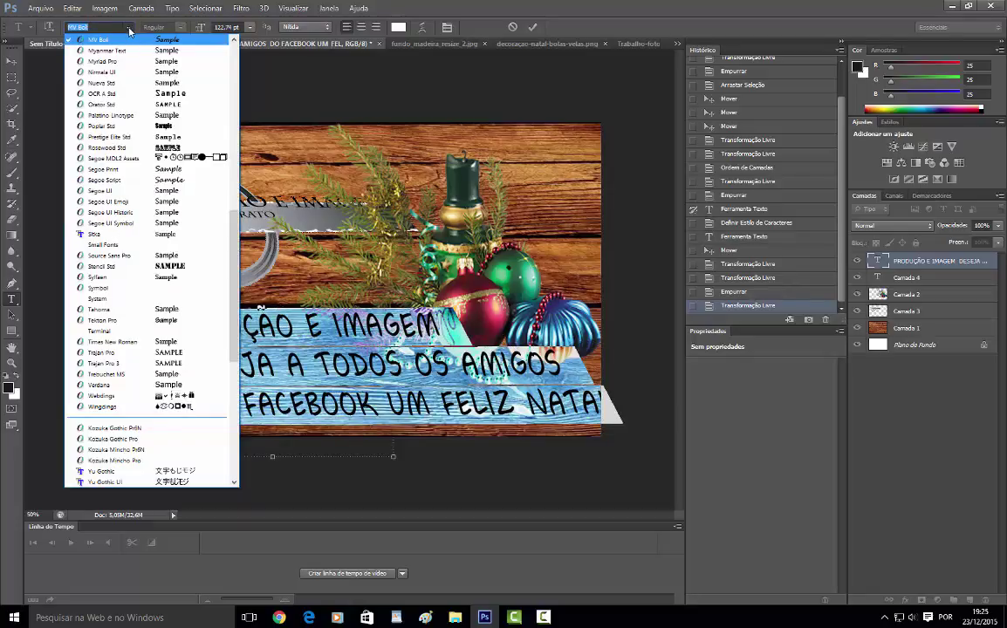
pyautogui.click(129, 37)
pyautogui.click(128, 29)
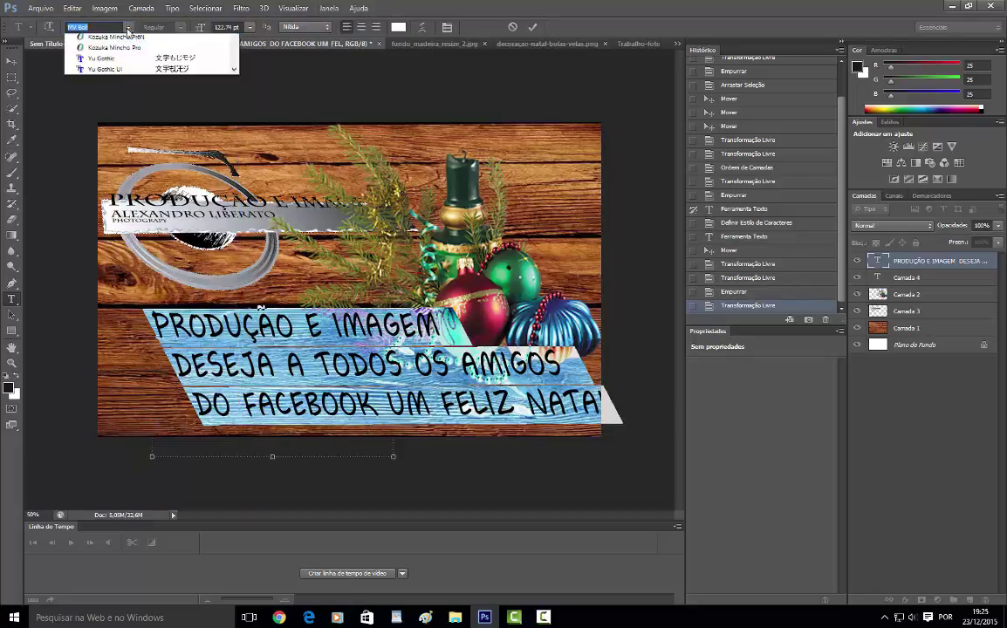
pyautogui.click(123, 48)
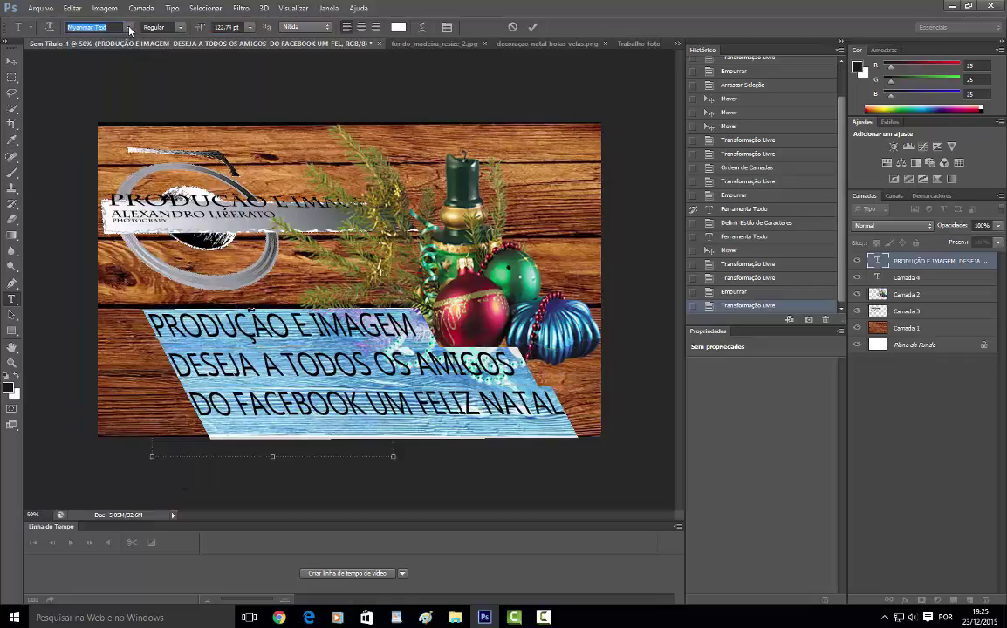
pyautogui.click(129, 30)
pyautogui.click(140, 105)
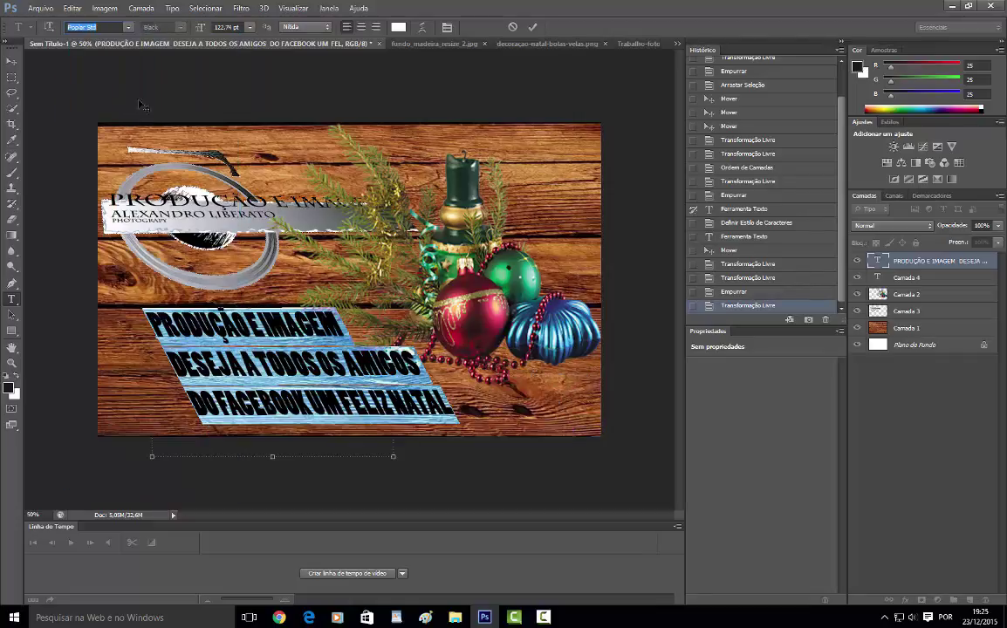
# - Try the Stencil Std font on the greeting and check the font size presets, leaving the size as it is
pyautogui.click(129, 32)
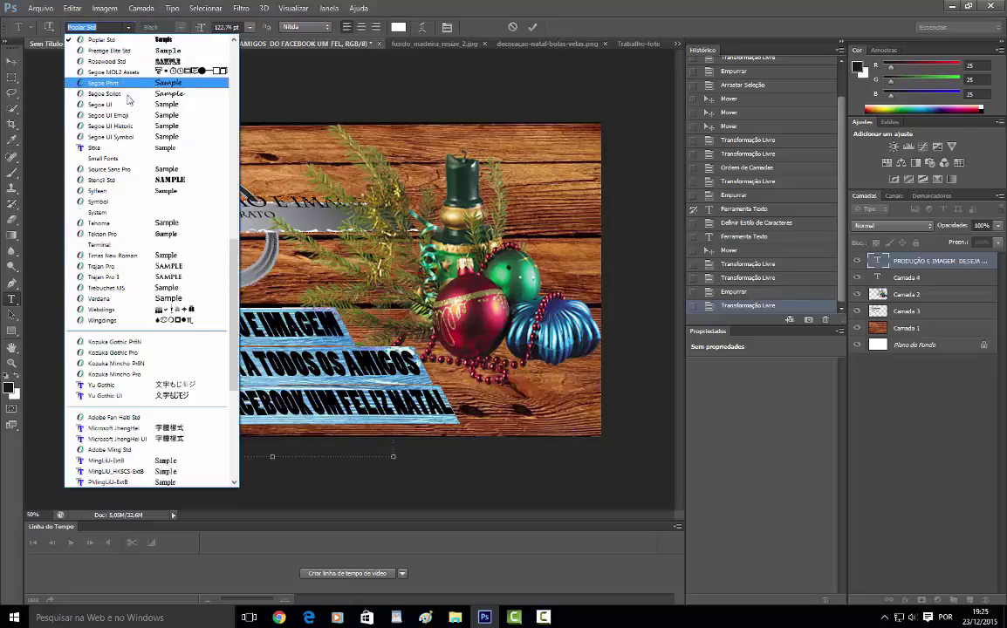
pyautogui.click(137, 164)
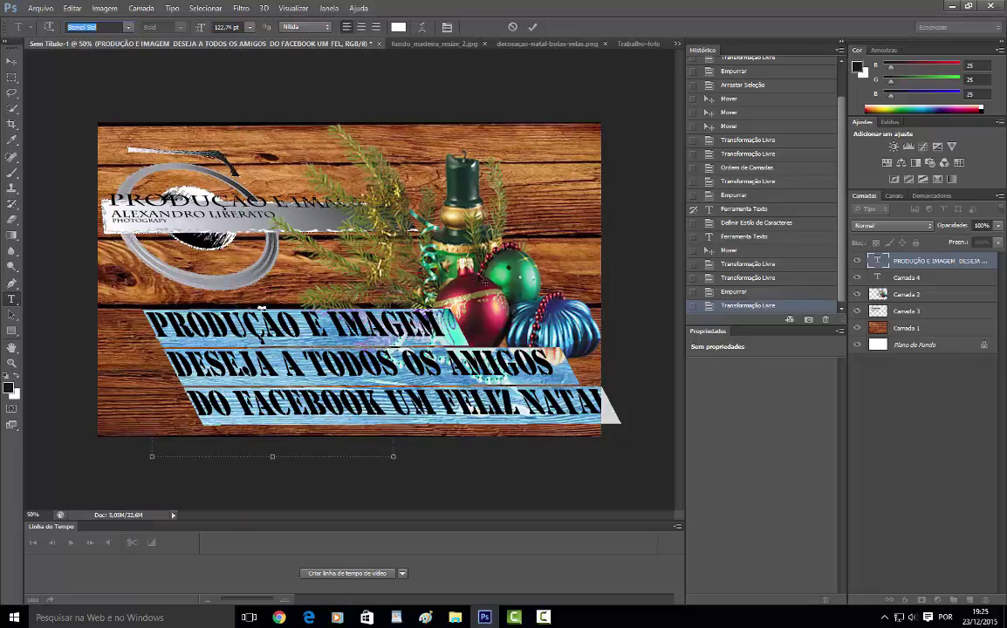
pyautogui.click(251, 28)
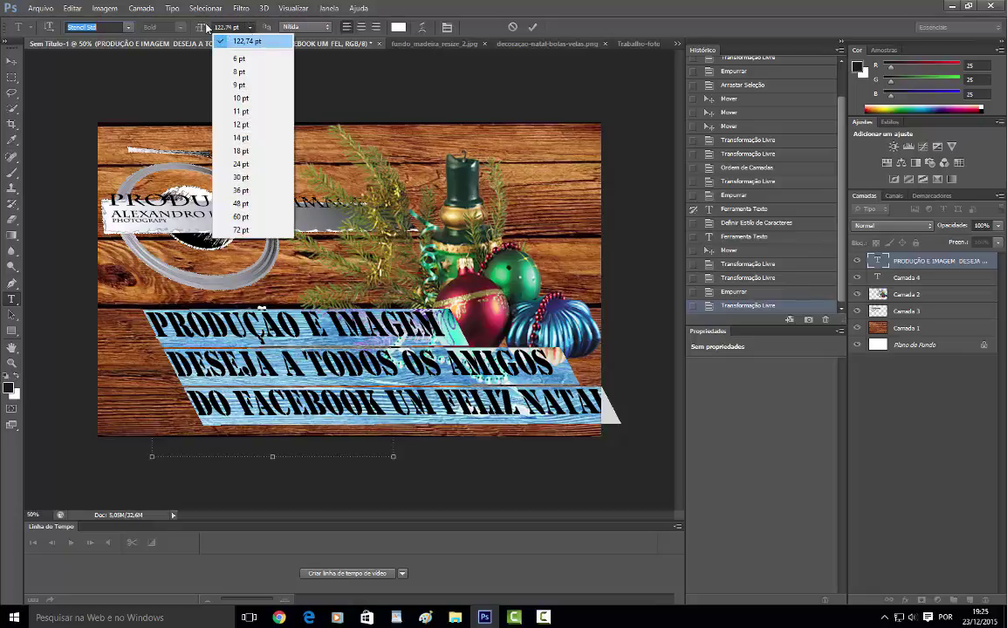
pyautogui.click(135, 29)
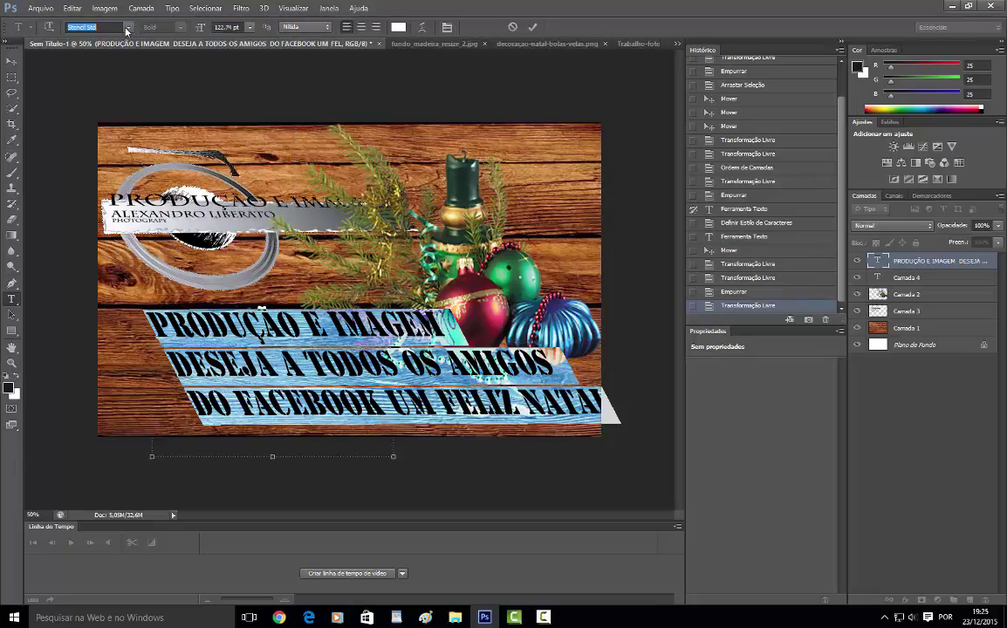
# - Set the font of the selected greeting text to Brush Script Std
pyautogui.click(127, 28)
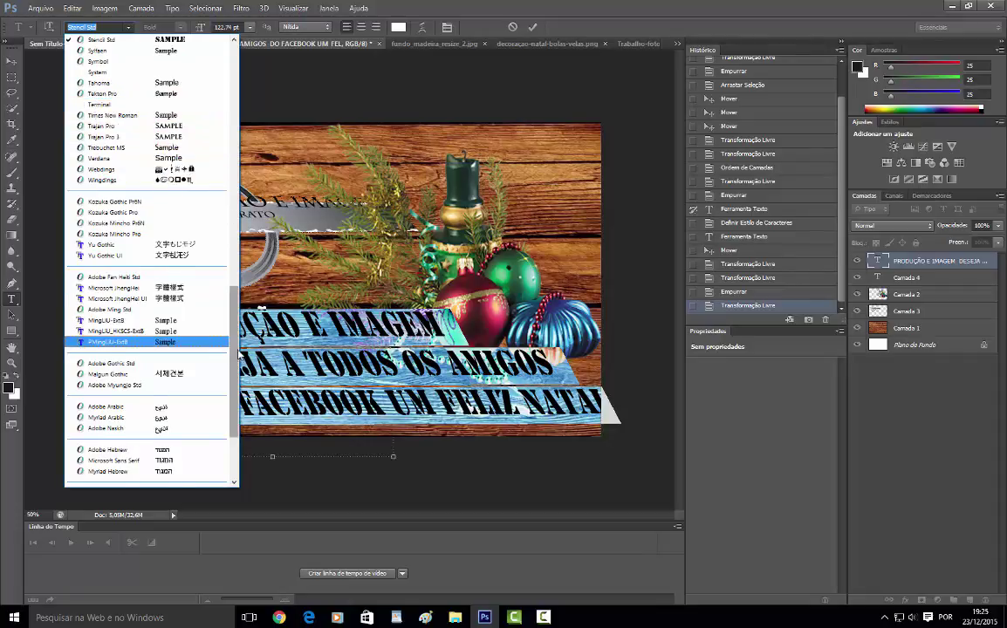
pyautogui.scroll(-4, 234, 401)
pyautogui.moveTo(233, 412); pyautogui.dragTo(233, 81)
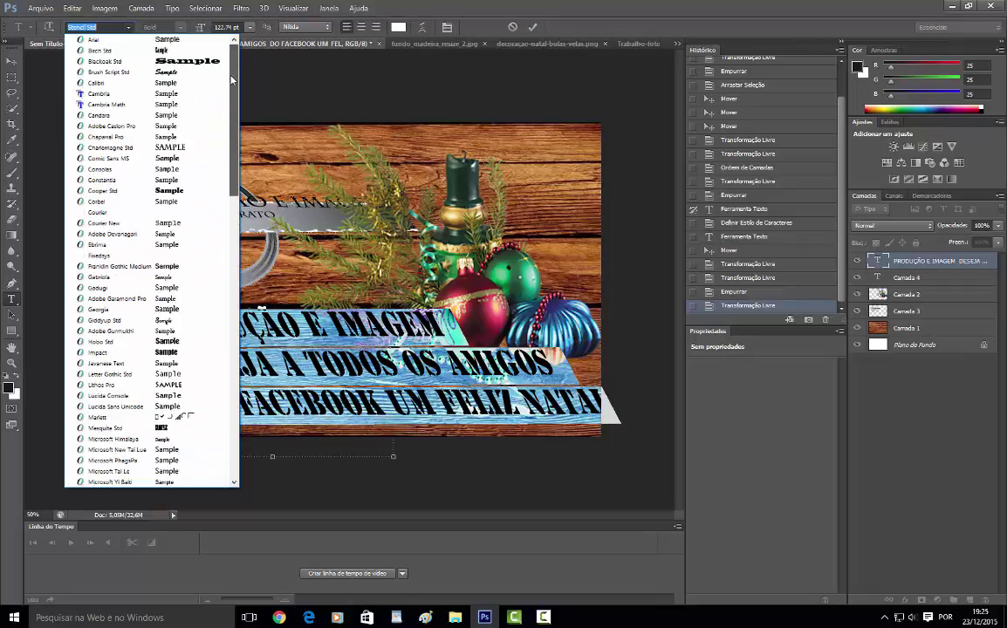
pyautogui.scroll(-2, 184, 73)
pyautogui.scroll(2, 185, 71)
pyautogui.click(185, 72)
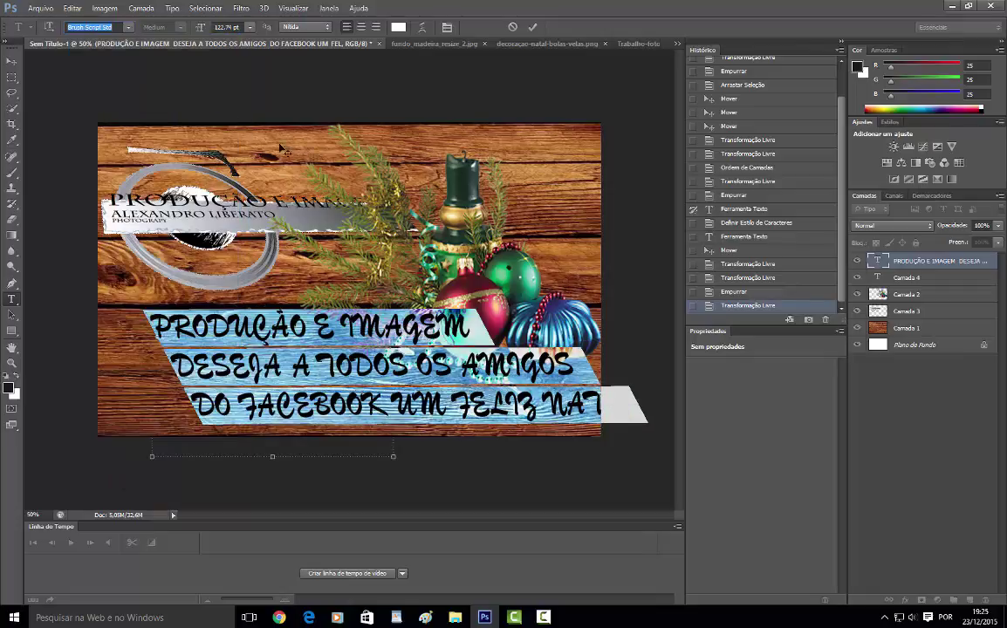
# - Change the font of the selected greeting text to Gabriola
pyautogui.click(128, 27)
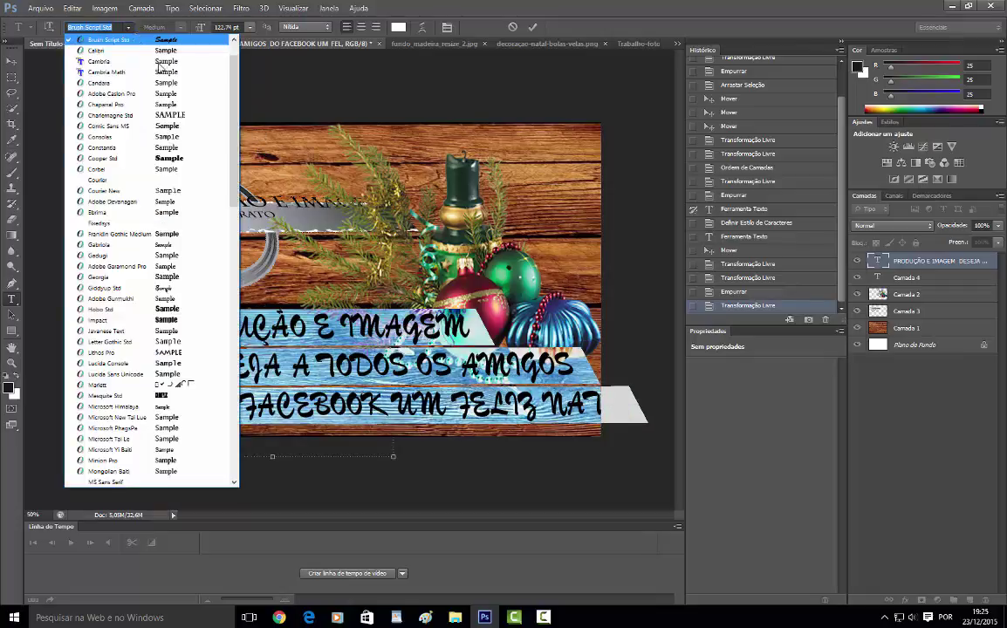
pyautogui.scroll(3, 233, 138)
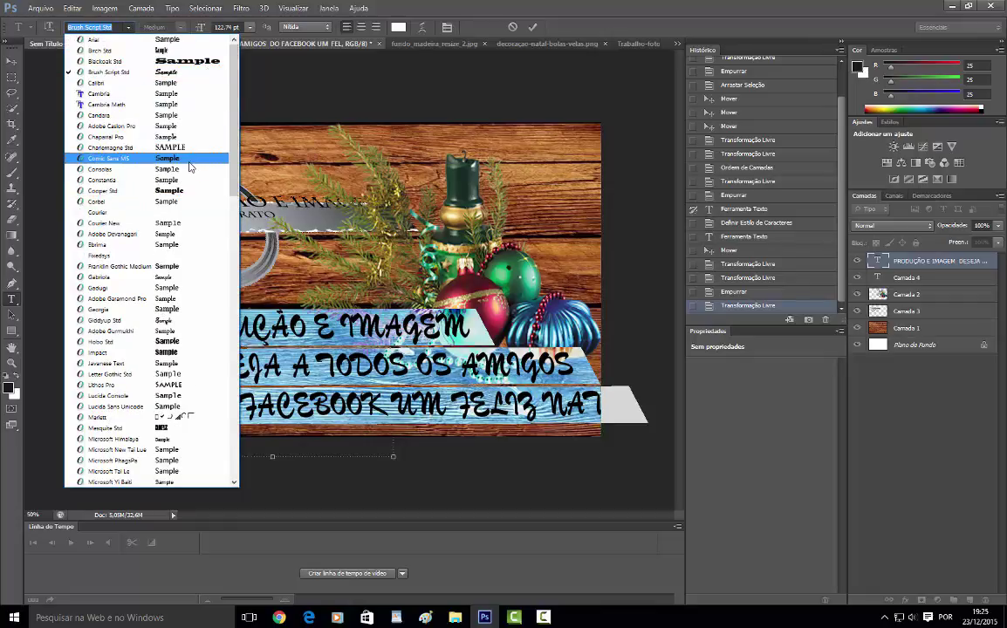
pyautogui.scroll(-3, 174, 280)
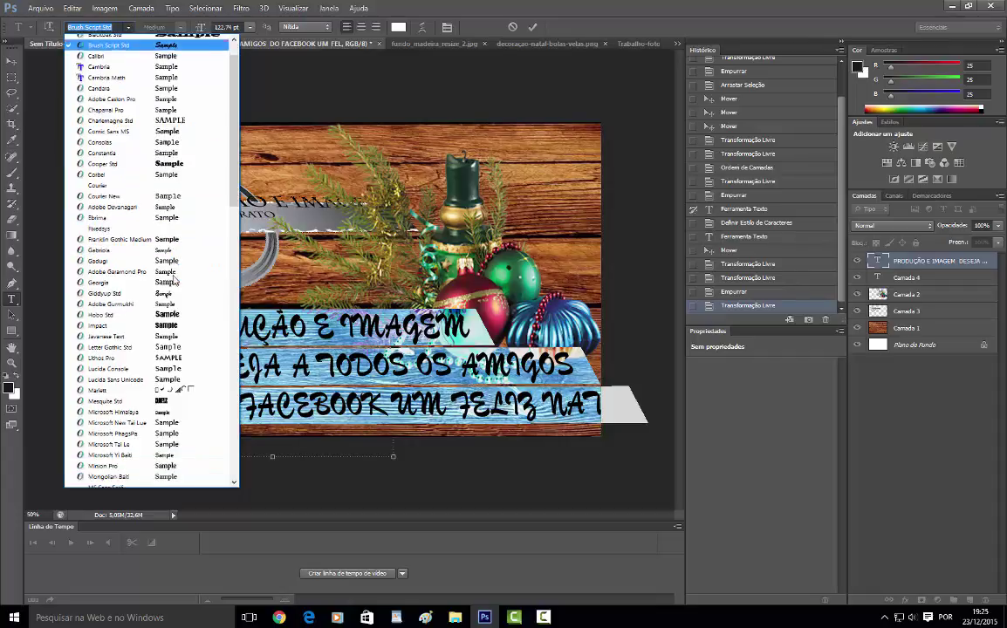
pyautogui.click(166, 250)
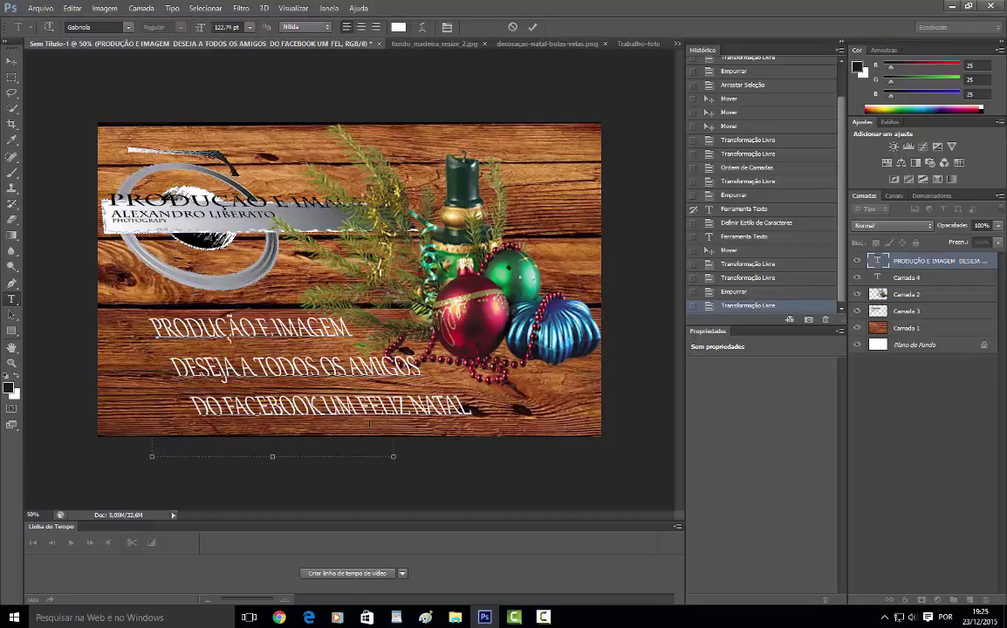
# - Reduce the font size of the line "DO FACEBOOK UM FELIZ NATAL" to 108.74 pt
pyautogui.moveTo(458, 406); pyautogui.dragTo(396, 406)
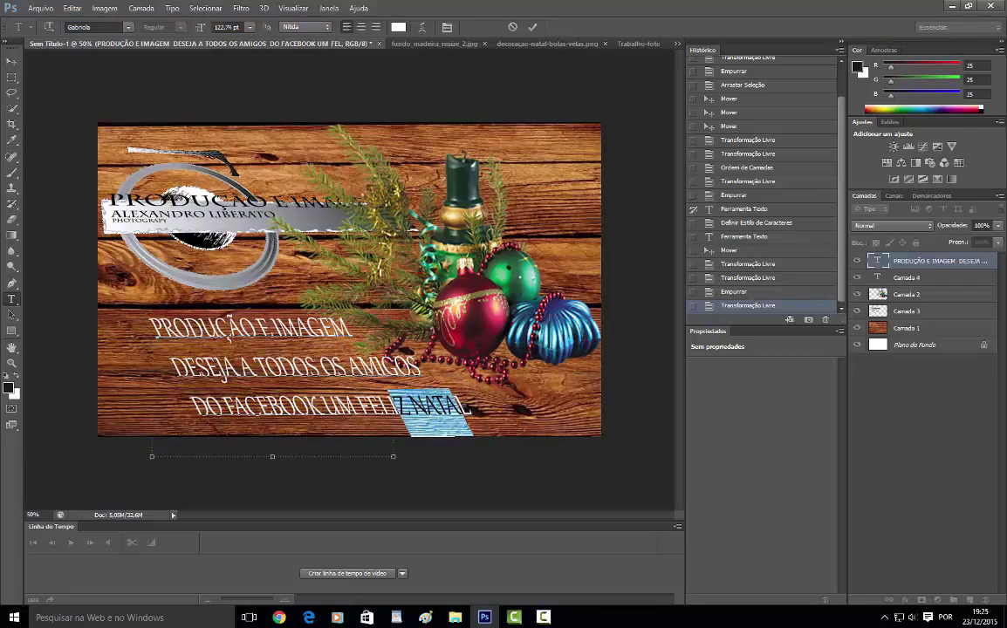
pyautogui.moveTo(419, 364); pyautogui.dragTo(197, 350)
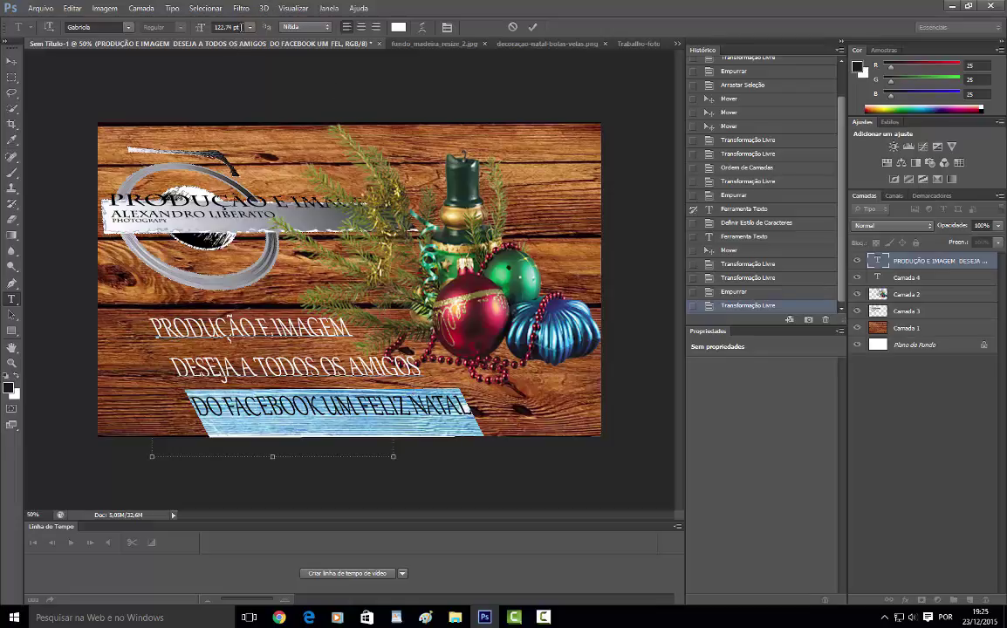
pyautogui.click(218, 27)
pyautogui.press('Down')
pyautogui.press('Down')
pyautogui.press('Down')
pyautogui.press('Down')
pyautogui.press('Down')
pyautogui.press('Down')
pyautogui.press('Down')
pyautogui.press('Down')
pyautogui.press('Down')
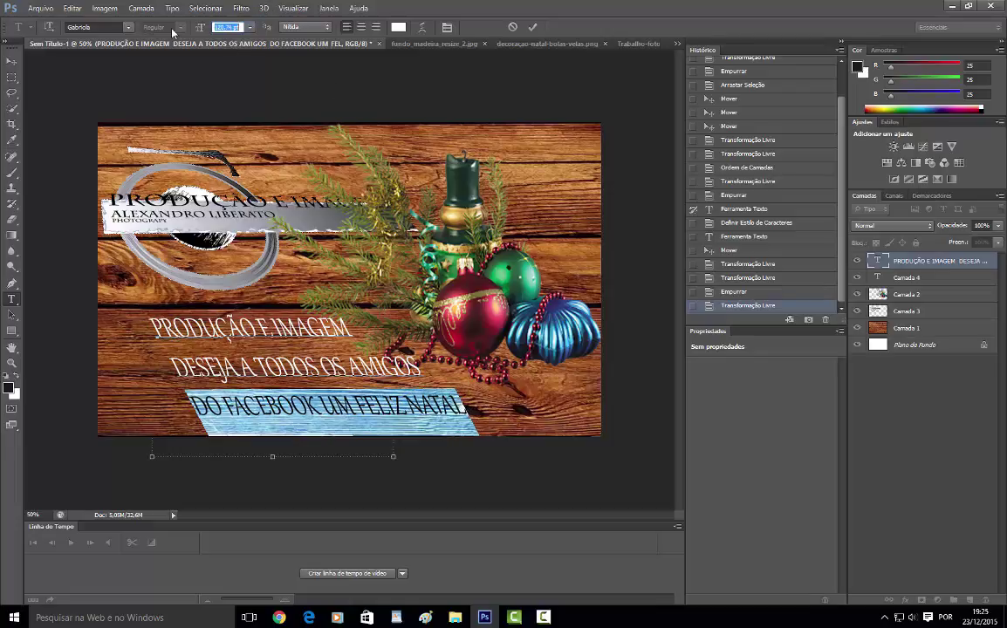
pyautogui.press('Down')
pyautogui.press('Down')
pyautogui.press('Down')
pyautogui.press('Down')
pyautogui.press('Down')
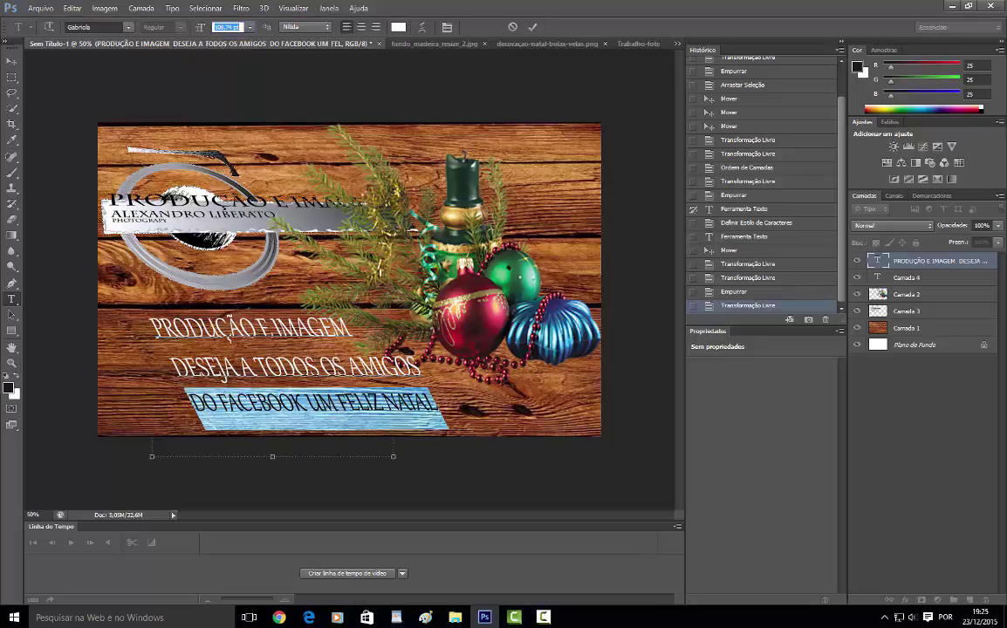
# - Enlarge the greeting's first line, "PRODUÇÃO E IMAGEM", to a font size of 155.74 pt
pyautogui.click(434, 403)
pyautogui.moveTo(351, 330); pyautogui.dragTo(148, 330)
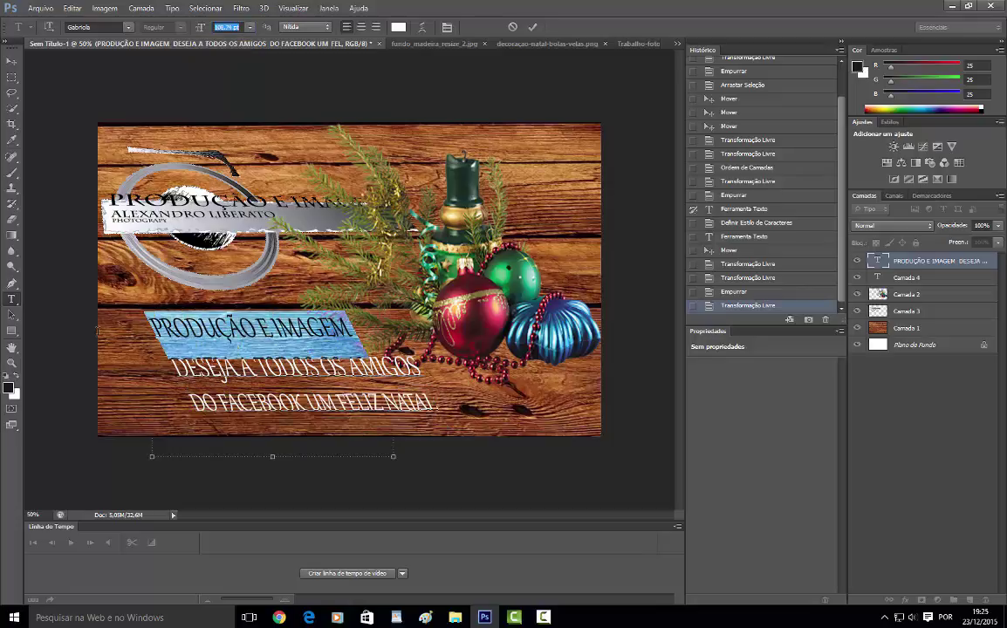
pyautogui.click(229, 27)
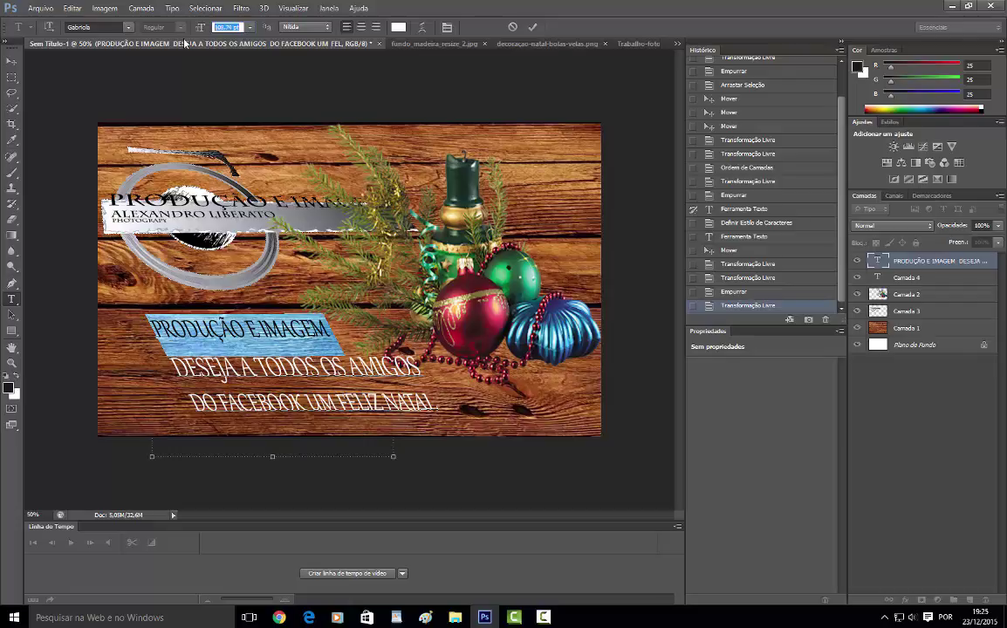
pyautogui.press('Up')
pyautogui.press('Up')
pyautogui.press('Up')
pyautogui.press('Up')
pyautogui.press('Up')
pyautogui.press('Up')
pyautogui.press('Up')
pyautogui.press('Up')
pyautogui.press('Up')
pyautogui.press('Up')
pyautogui.press('Up')
pyautogui.press('Up')
pyautogui.press('Up')
pyautogui.press('Up')
pyautogui.press('Up')
pyautogui.press('Up')
pyautogui.press('Up')
pyautogui.press('Up')
pyautogui.press('Up')
pyautogui.press('Up')
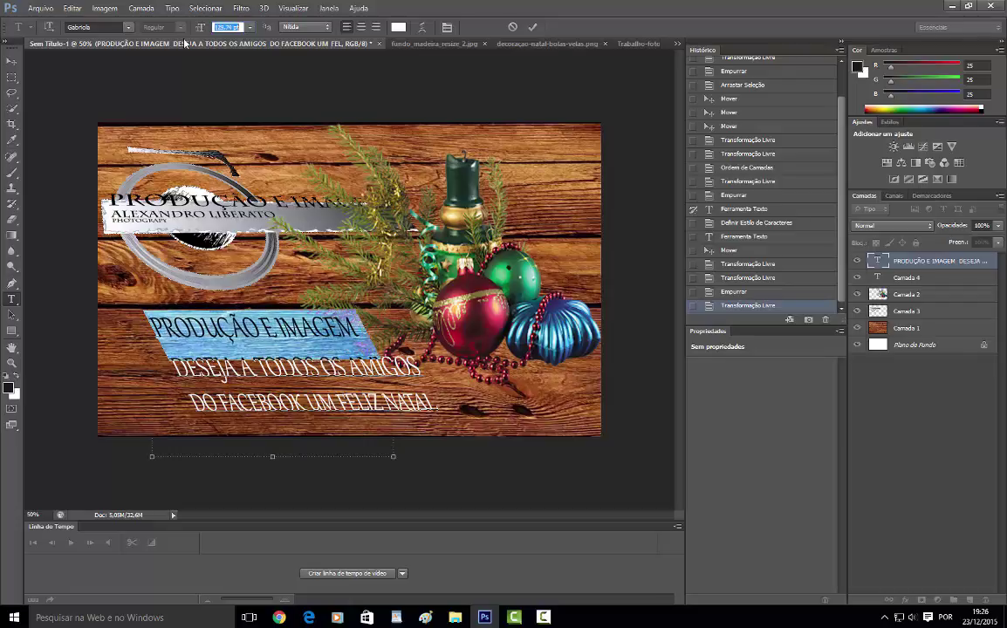
pyautogui.press('Up')
pyautogui.press('Up')
pyautogui.press('Up')
pyautogui.press('Up')
pyautogui.press('Up')
pyautogui.press('Up')
pyautogui.press('Up')
pyautogui.press('Up')
pyautogui.press('Up')
pyautogui.press('Up')
pyautogui.press('Up')
pyautogui.press('Up')
pyautogui.press('Up')
pyautogui.press('Up')
pyautogui.press('Up')
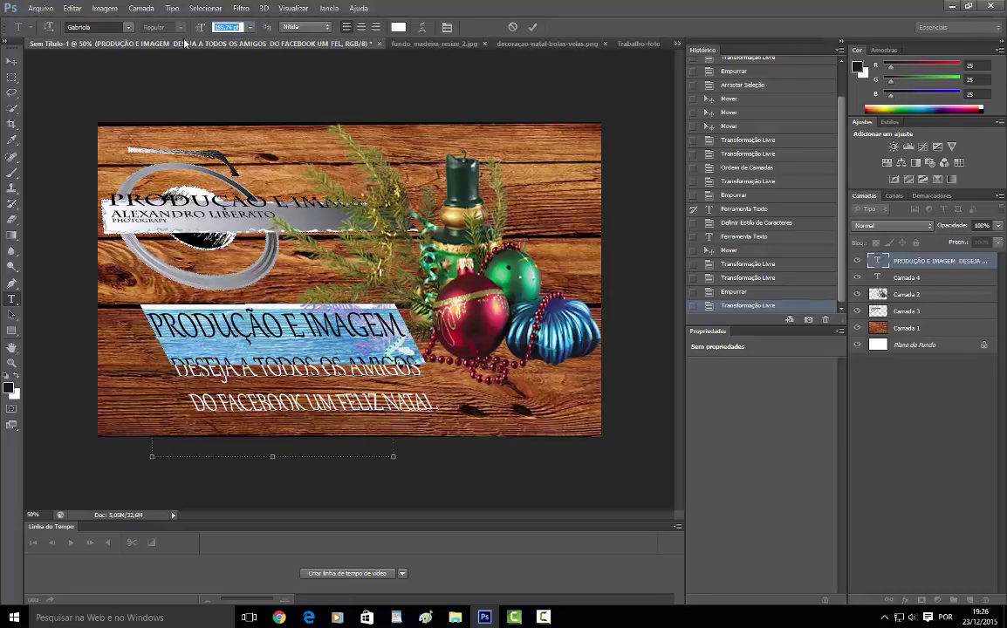
pyautogui.press('Right')
# - Move the greeting text left and slightly down so its first line starts near the canvas's left edge
pyautogui.click(232, 296)
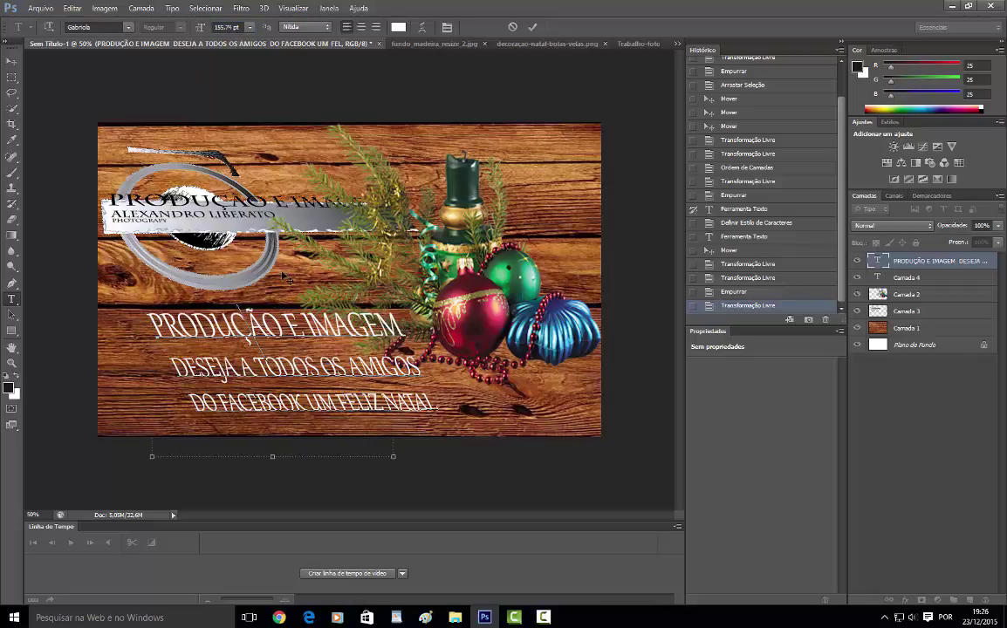
pyautogui.moveTo(283, 273); pyautogui.dragTo(244, 284)
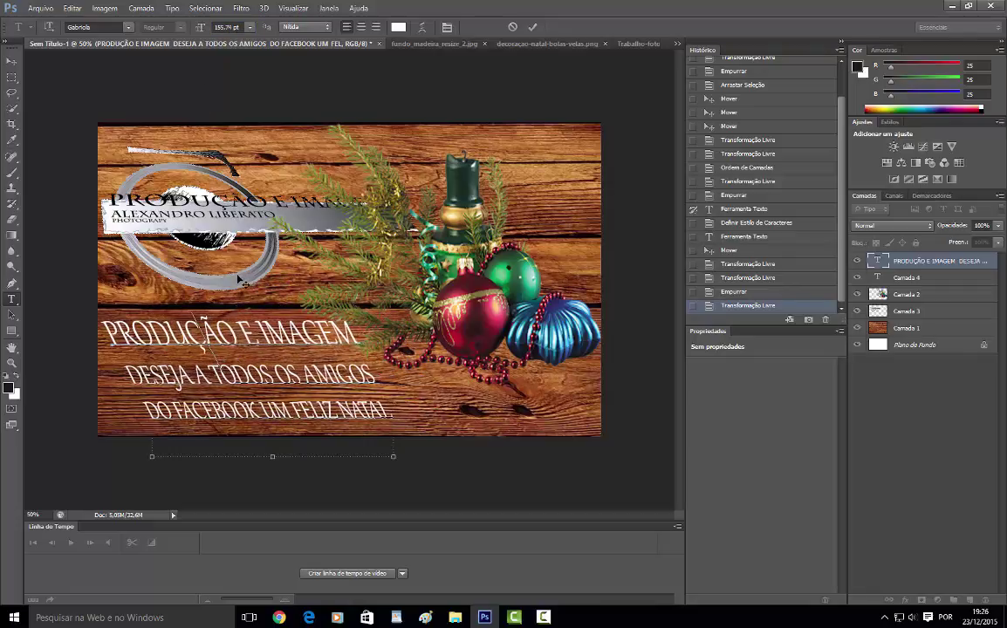
pyautogui.click(259, 379)
pyautogui.moveTo(394, 408); pyautogui.dragTo(147, 451)
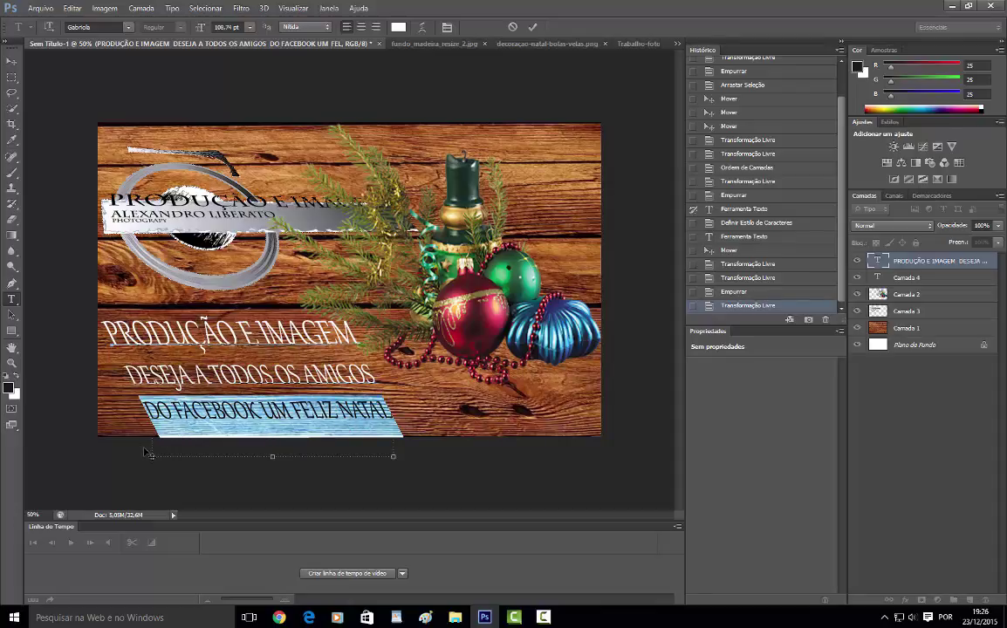
pyautogui.click(145, 450)
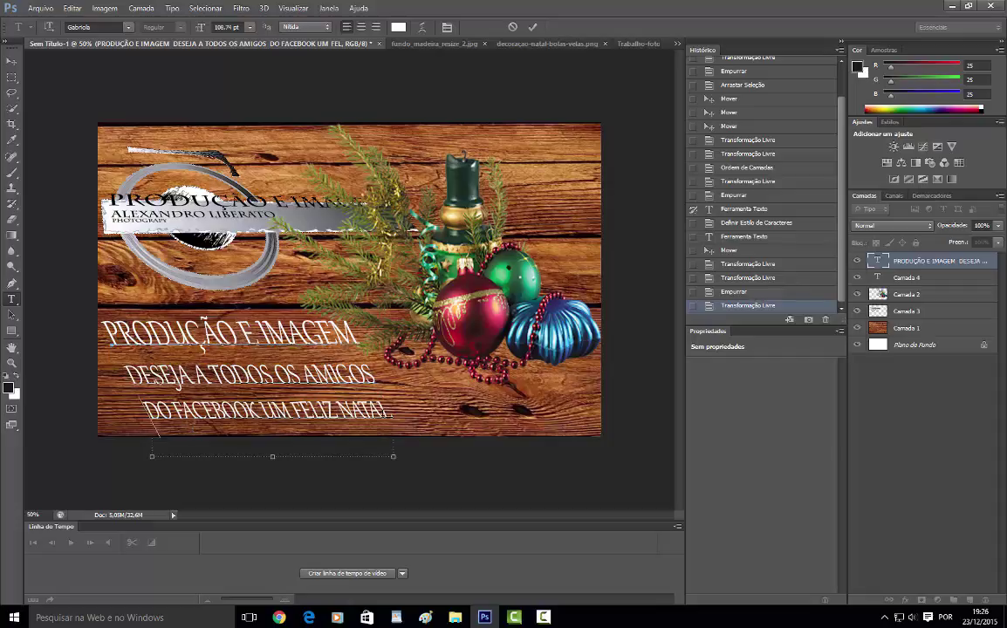
pyautogui.moveTo(397, 410); pyautogui.dragTo(33, 410)
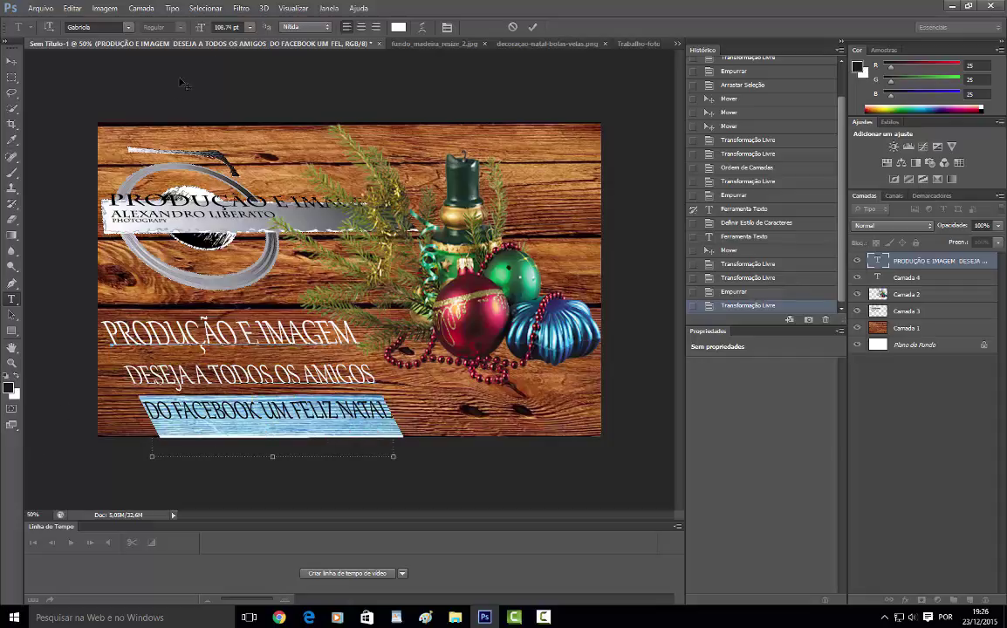
pyautogui.click(249, 27)
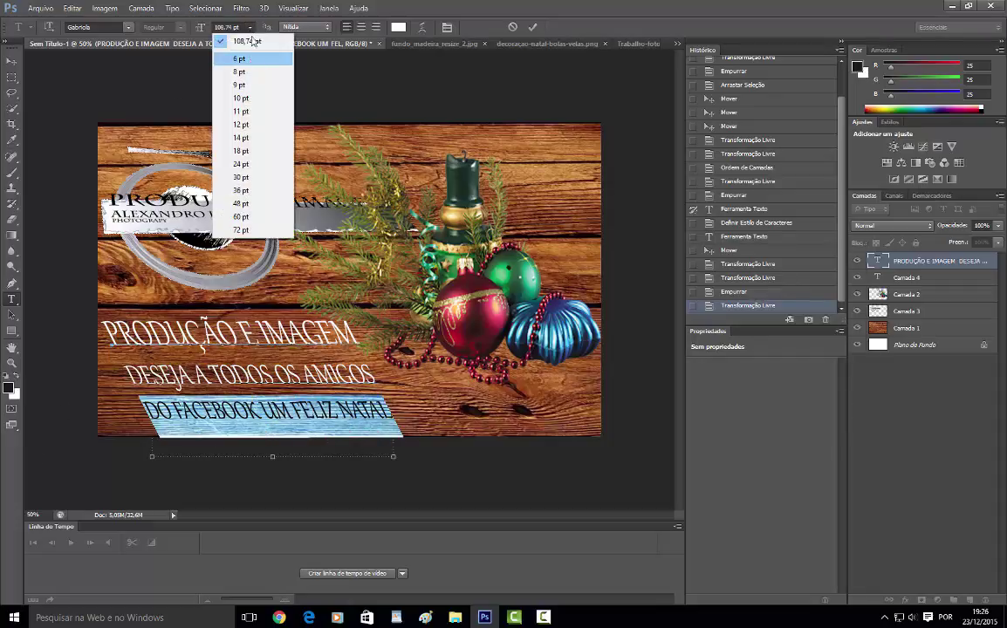
pyautogui.click(283, 289)
pyautogui.click(281, 382)
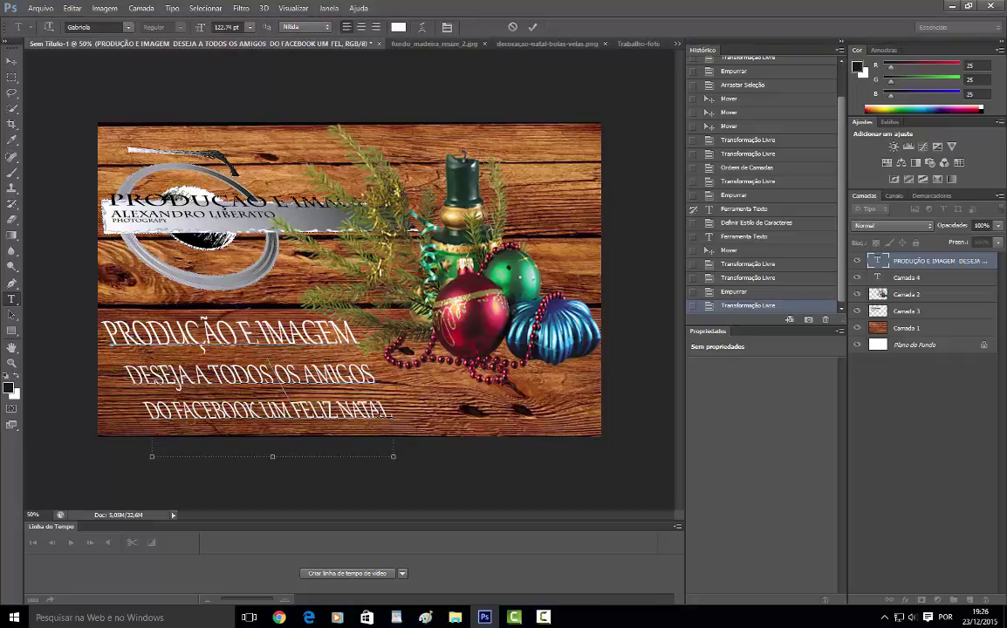
# - Set the font size of the greeting's last line, "DO FACEBOOK UM FELIZ NATAL", to 116.74 pt
pyautogui.moveTo(395, 411); pyautogui.dragTo(30, 463)
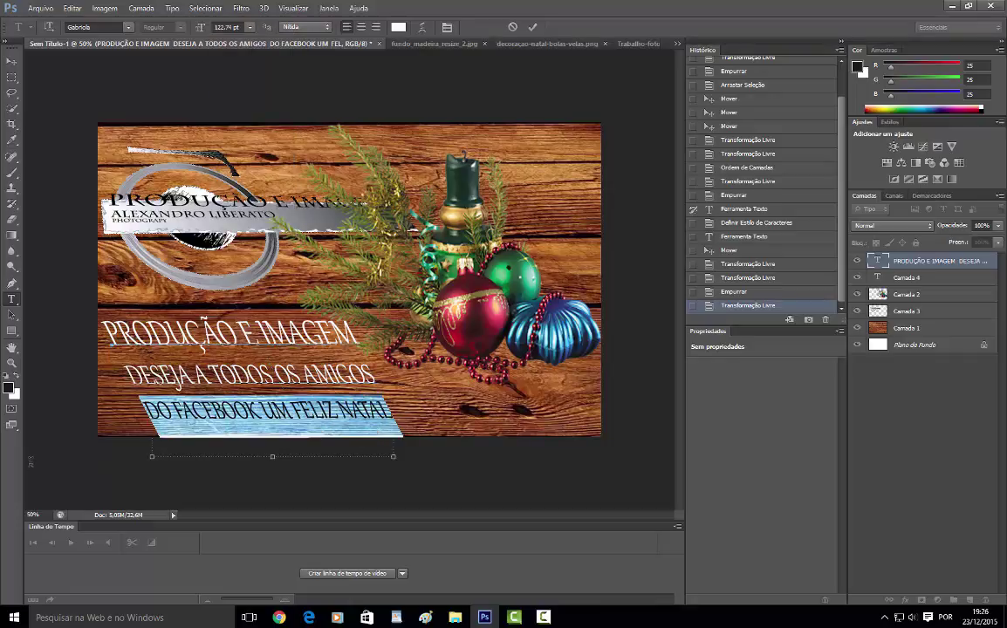
pyautogui.click(249, 27)
pyautogui.click(241, 24)
pyautogui.click(200, 27)
pyautogui.press('Up')
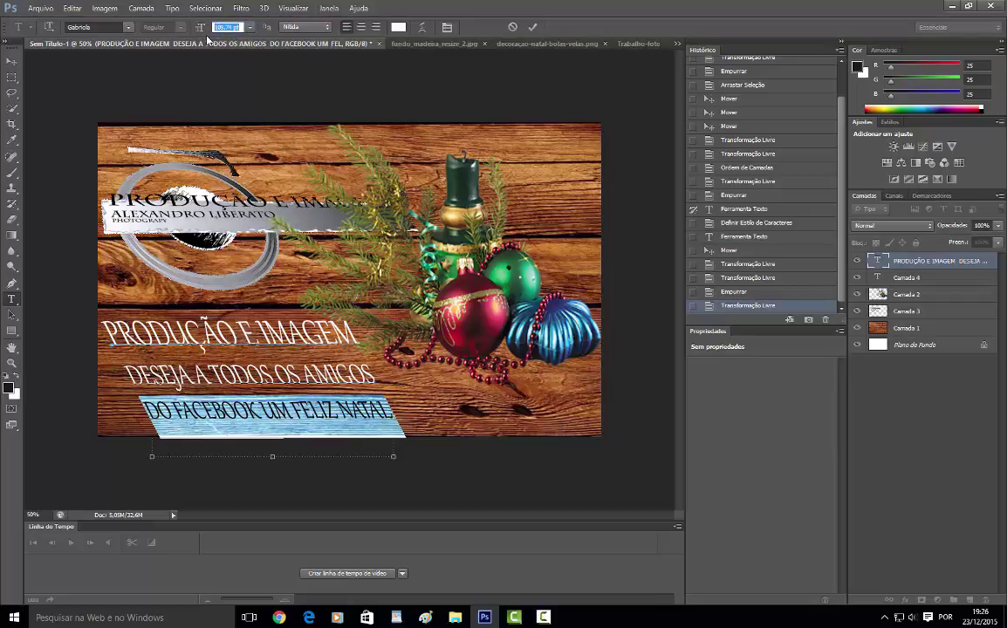
pyautogui.press('Up')
pyautogui.press('Up')
pyautogui.press('Up')
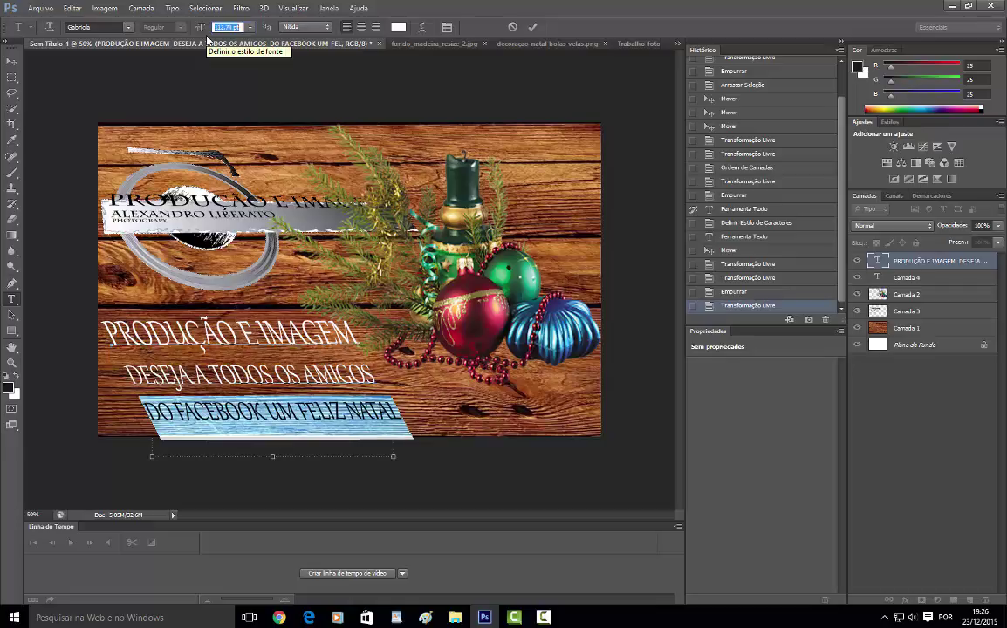
pyautogui.press('Up')
pyautogui.press('Up')
pyautogui.press('Up')
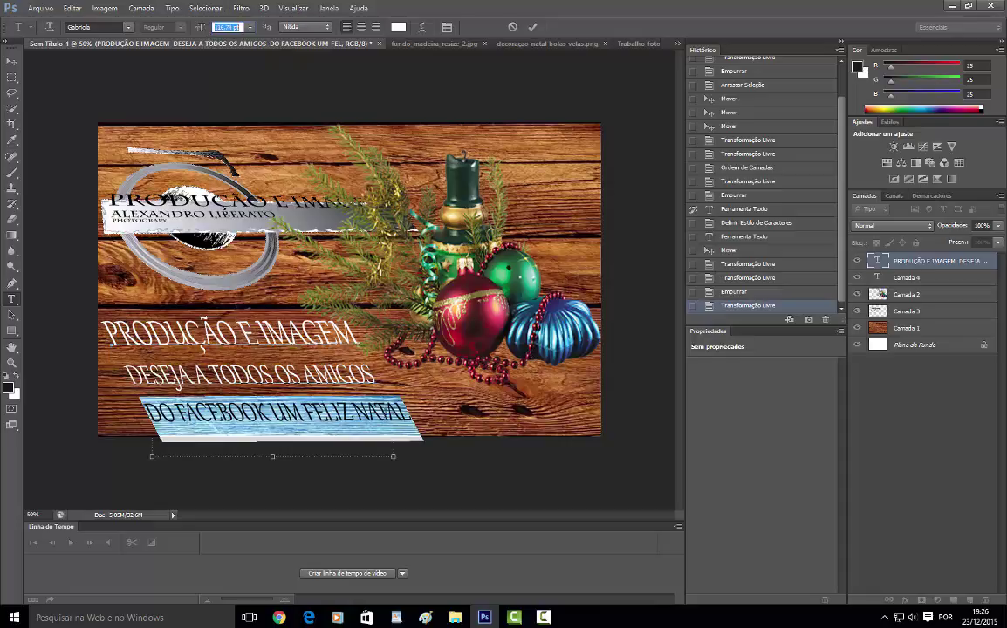
# - Set the font size of the greeting's middle line, "DESEJA A TODOS OS AMIGOS", to 125.74 pt
pyautogui.moveTo(365, 381); pyautogui.dragTo(124, 377)
pyautogui.click(218, 28)
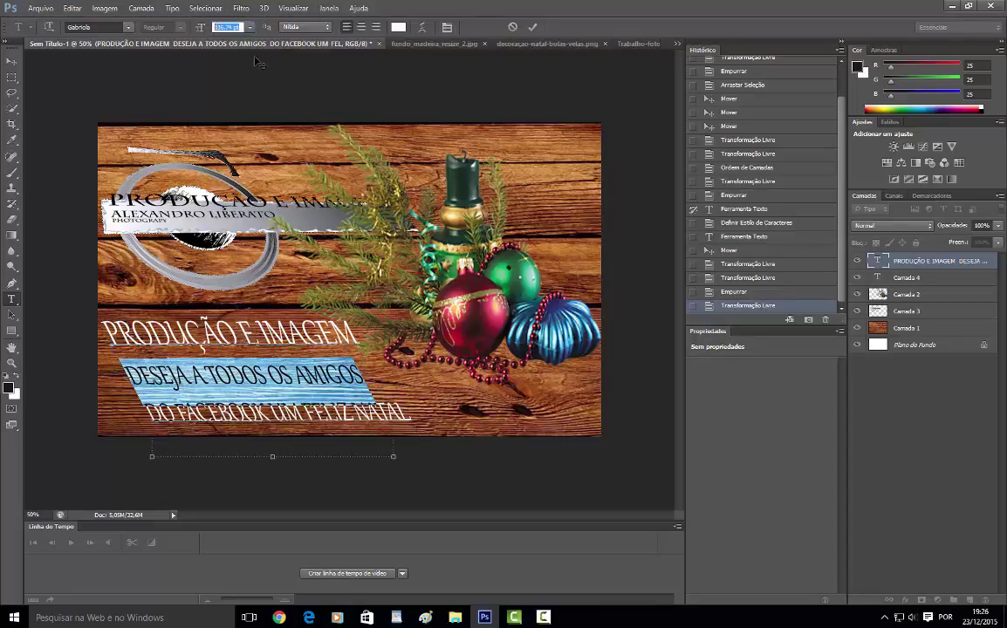
pyautogui.press('Up')
pyautogui.press('Up')
pyautogui.press('Up')
pyautogui.press('Up')
pyautogui.press('Up')
pyautogui.press('Up')
pyautogui.press('Up')
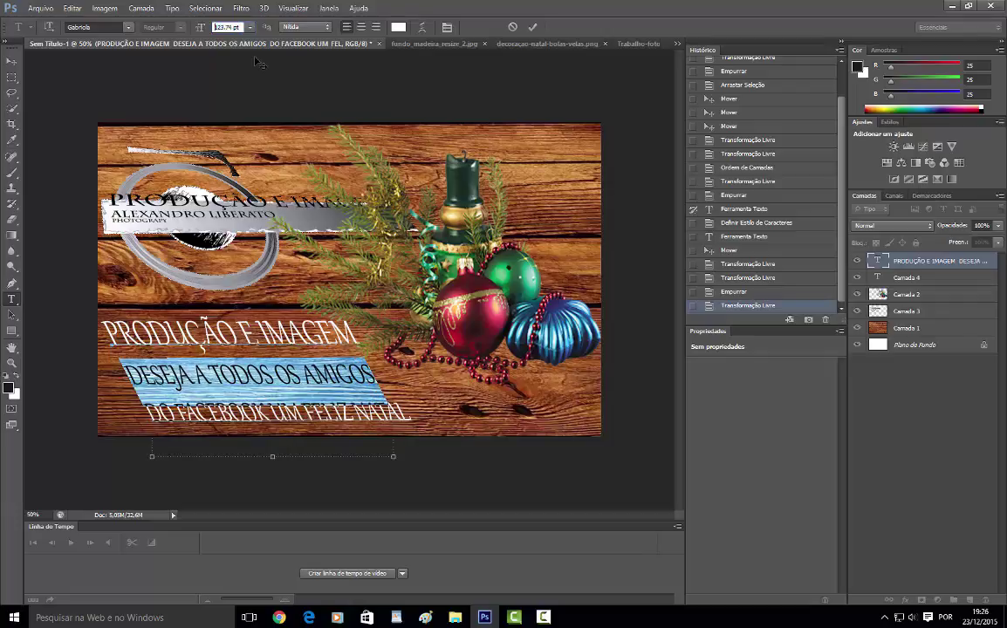
pyautogui.press('Up')
pyautogui.press('Up')
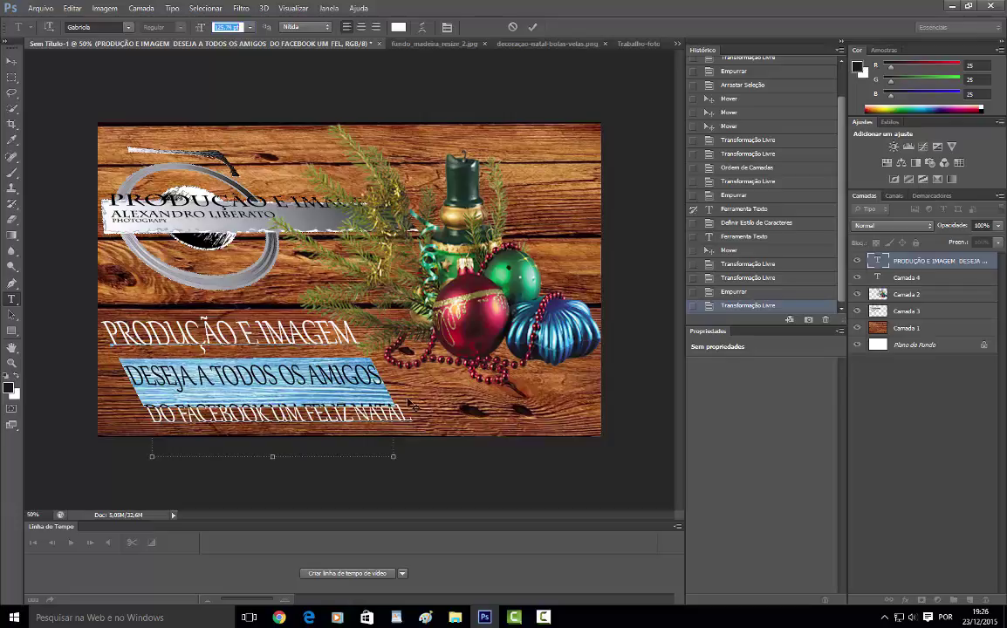
pyautogui.press('Return')
pyautogui.click(325, 378)
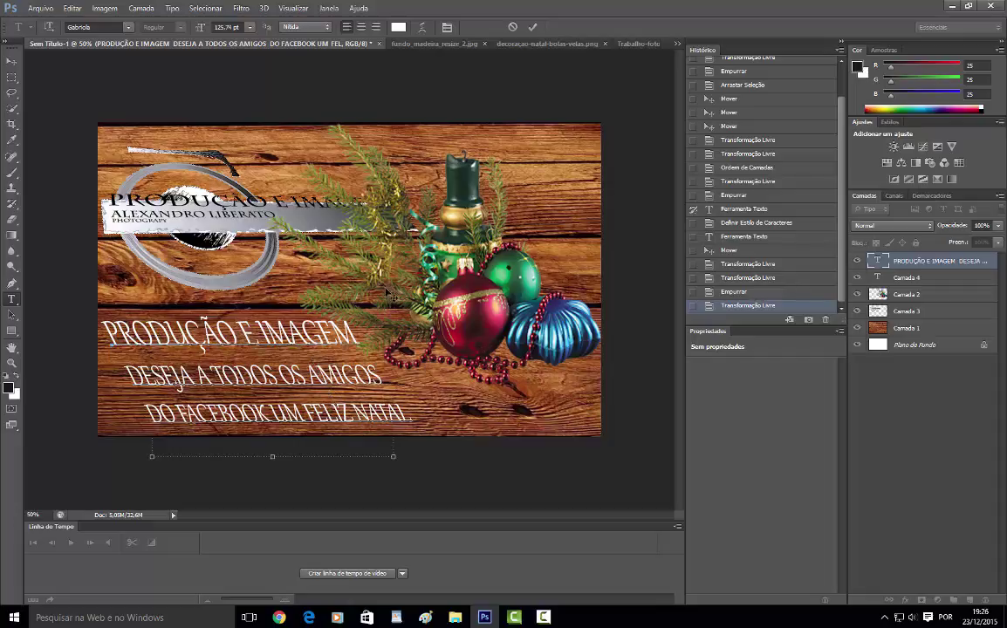
# - Finish the text edit and nudge the greeting layer up and slightly right with the Move tool
pyautogui.click(12, 61)
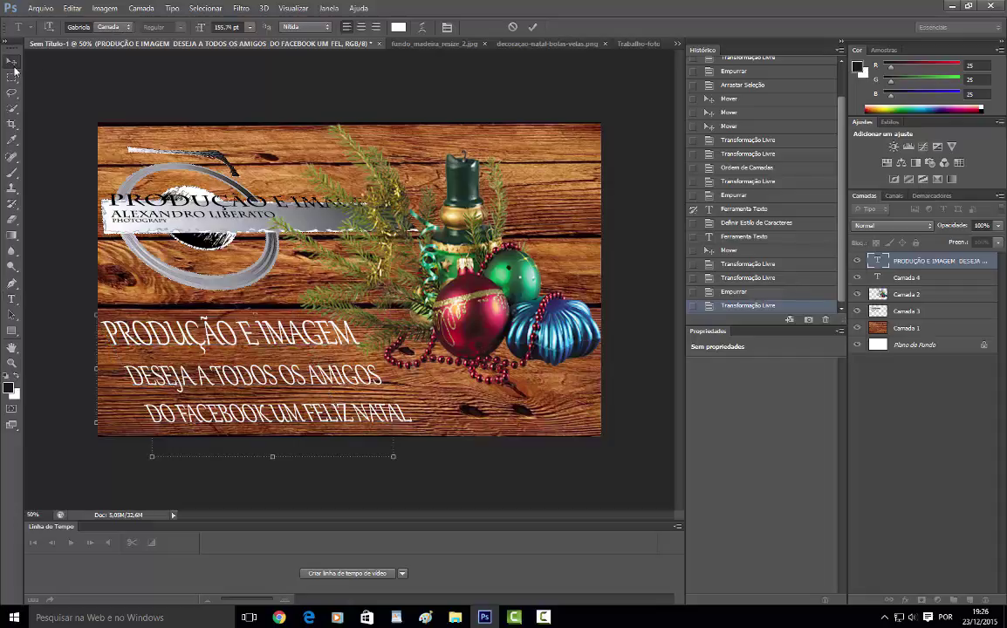
pyautogui.press('Up')
pyautogui.press('Up')
pyautogui.press('Up')
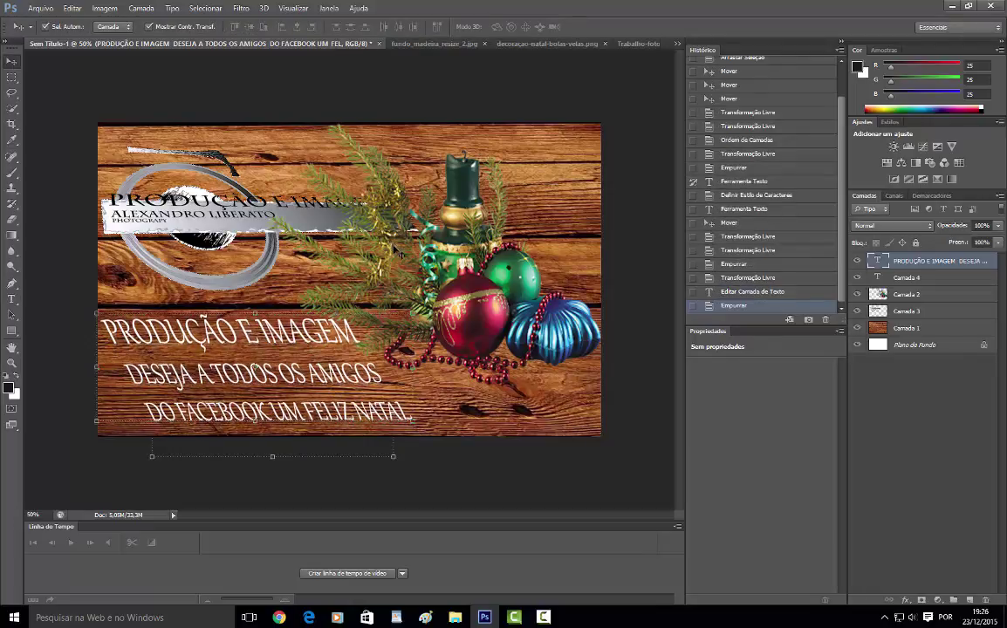
pyautogui.press('Up')
pyautogui.press('Up')
pyautogui.press('Up')
pyautogui.press('Up')
pyautogui.press('Up')
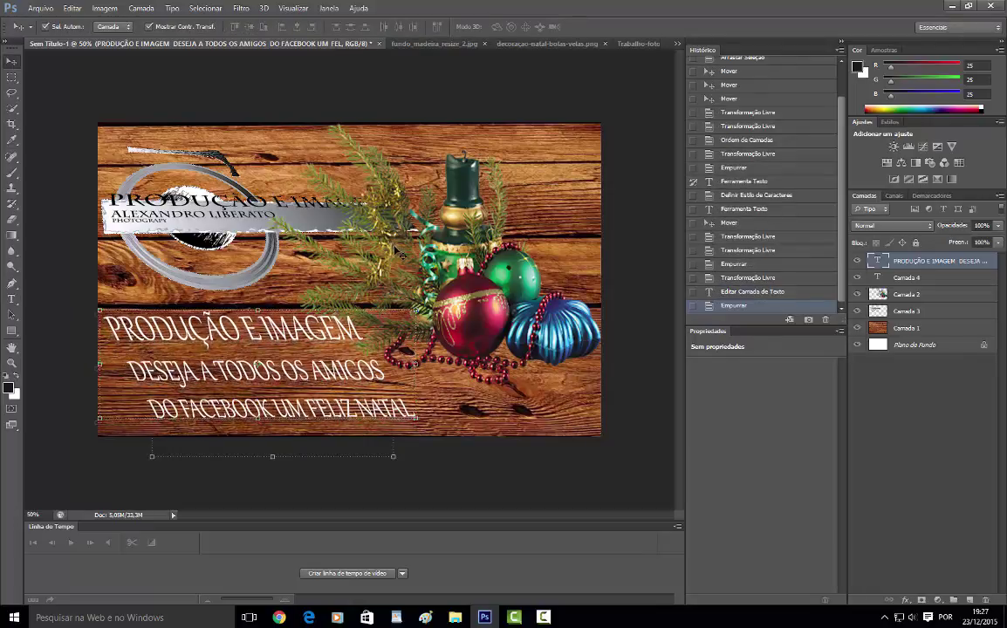
pyautogui.press('Up')
pyautogui.press('Up')
pyautogui.press('Up')
pyautogui.press('Up')
pyautogui.press('Up')
pyautogui.press('Up')
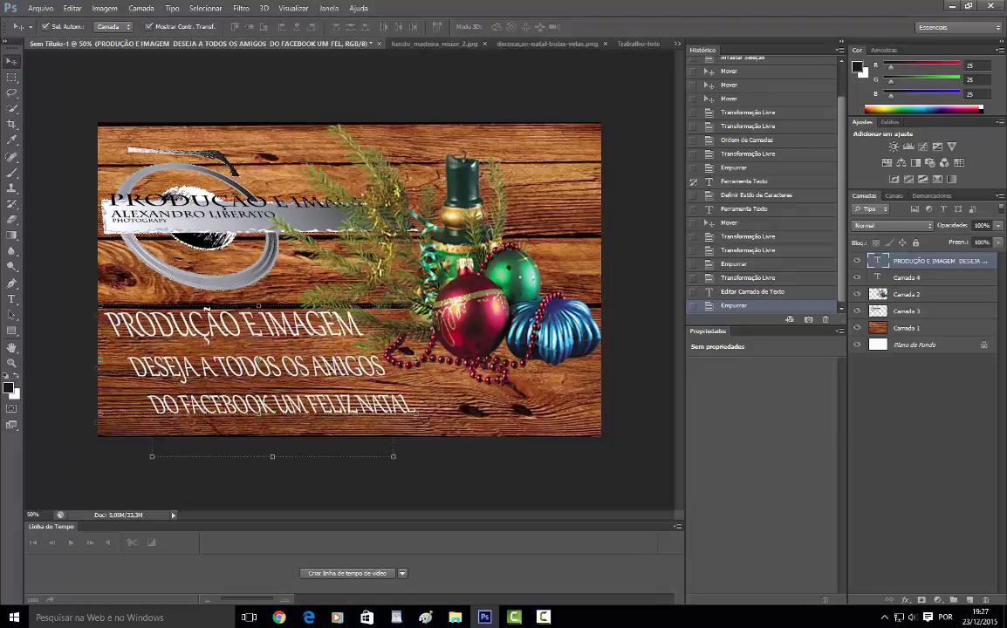
# - Free-transform the greeting layer and rotate it by about 0.47°
pyautogui.hotkey('ctrl', 't')
pyautogui.moveTo(429, 436); pyautogui.dragTo(442, 440)
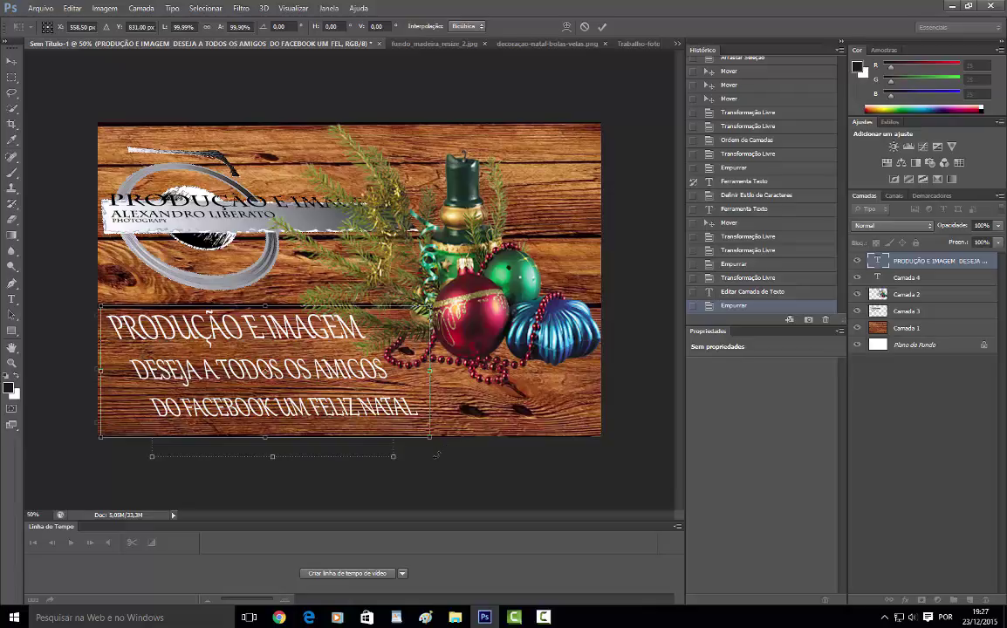
pyautogui.moveTo(445, 445); pyautogui.dragTo(447, 448)
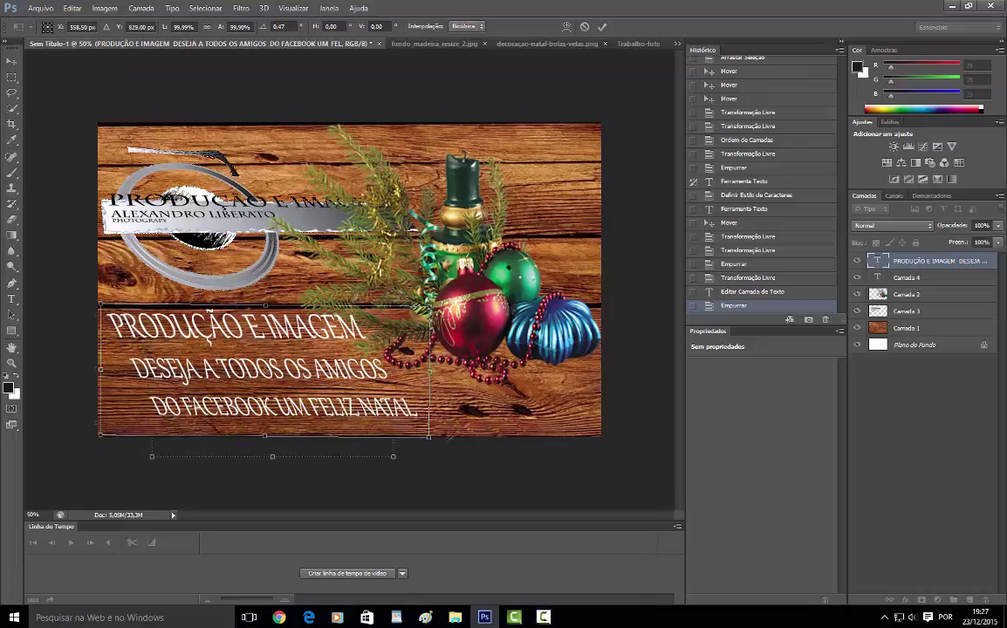
# - Nudge the greeting up and right within the transform to X 564.50 px, Y 823.00 px
pyautogui.press('Up')
pyautogui.press('Up')
pyautogui.press('Up')
pyautogui.press('Up')
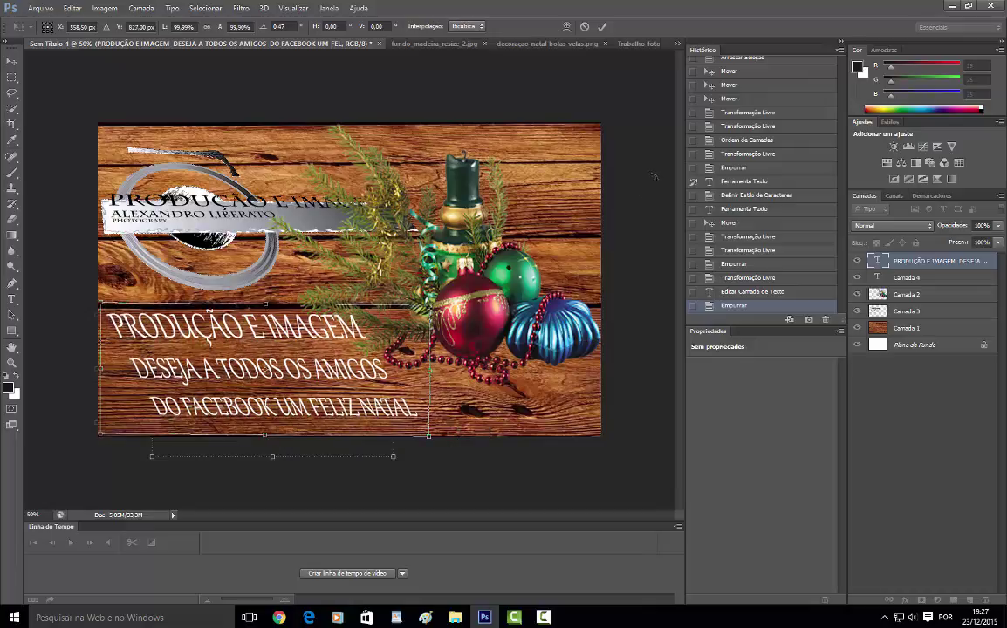
pyautogui.press('Right')
pyautogui.press('Right')
pyautogui.press('Right')
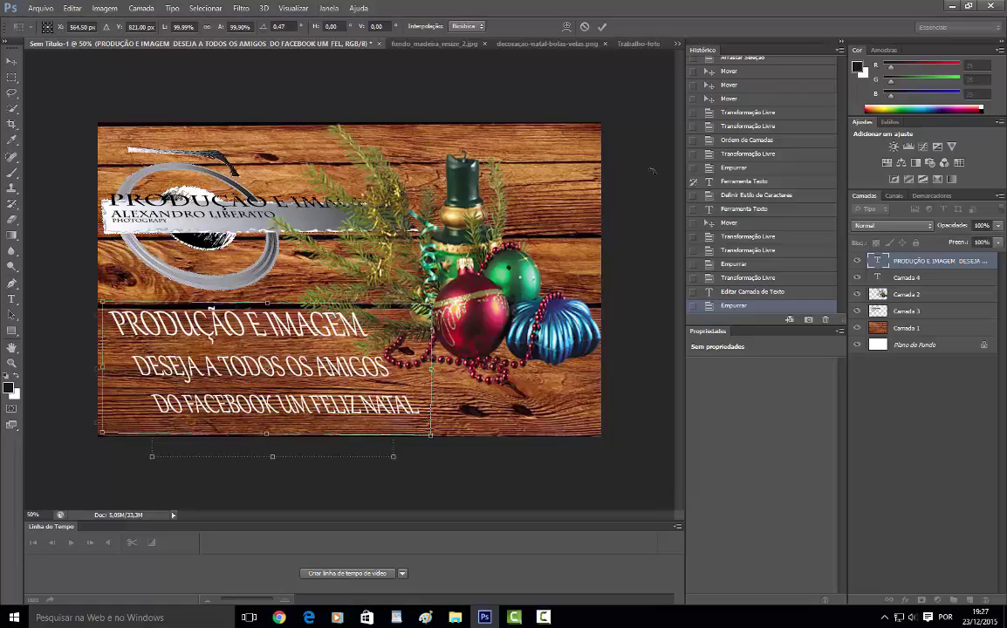
pyautogui.press('Down')
pyautogui.press('Down')
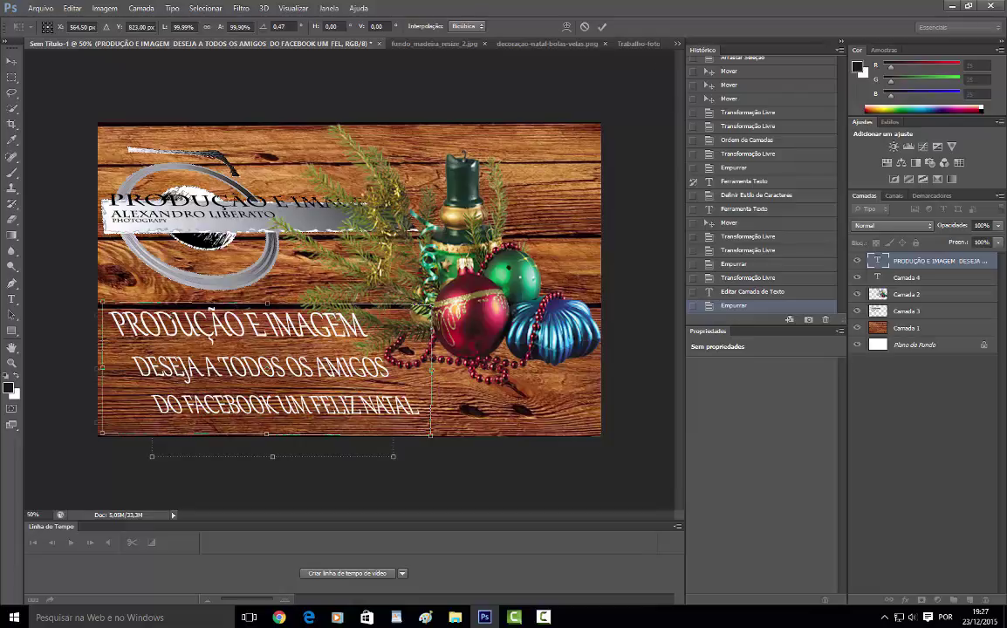
pyautogui.click(514, 617)
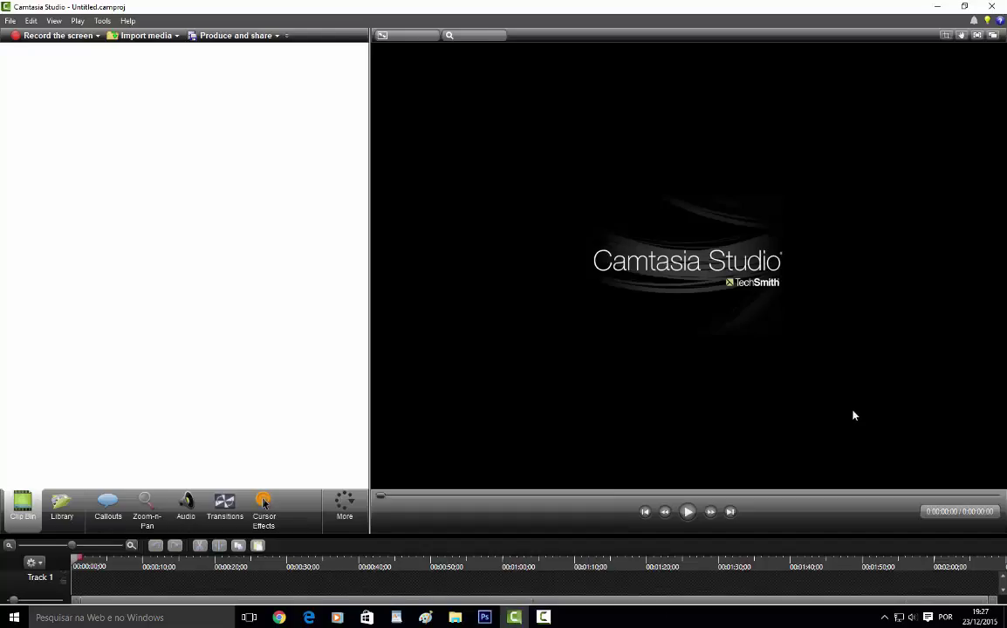